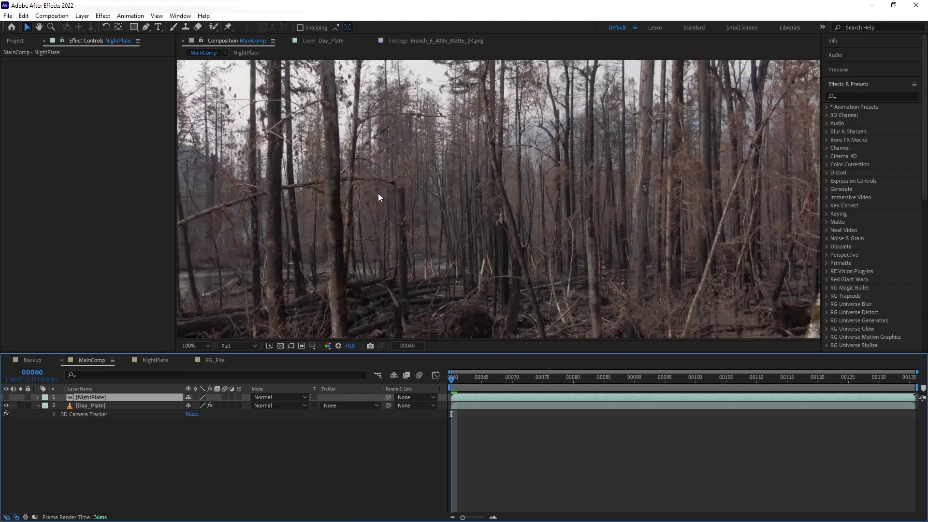
Create a null and tracker camera from the Day_Plate 3D Camera Tracker point at the top of the broken trunk, and check its tracking
drag(378, 193, 468, 251)
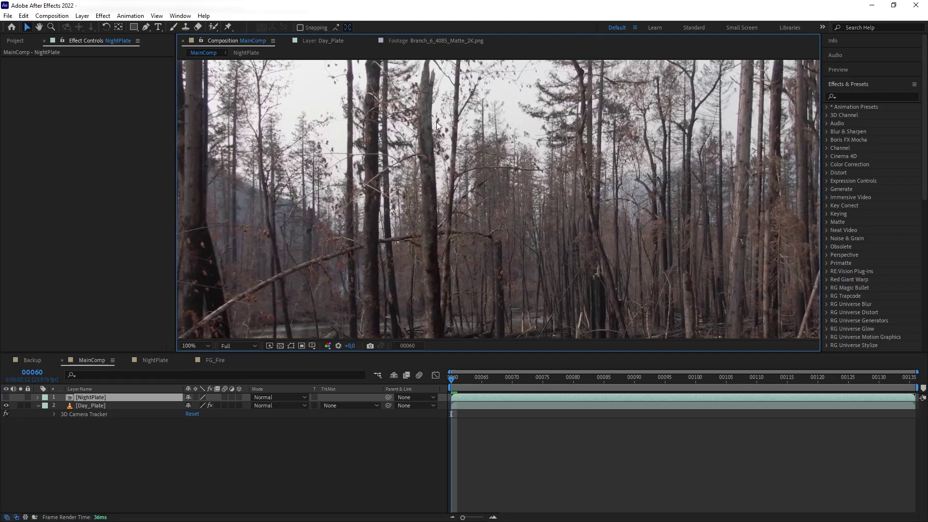
scroll(492, 245, down, 2)
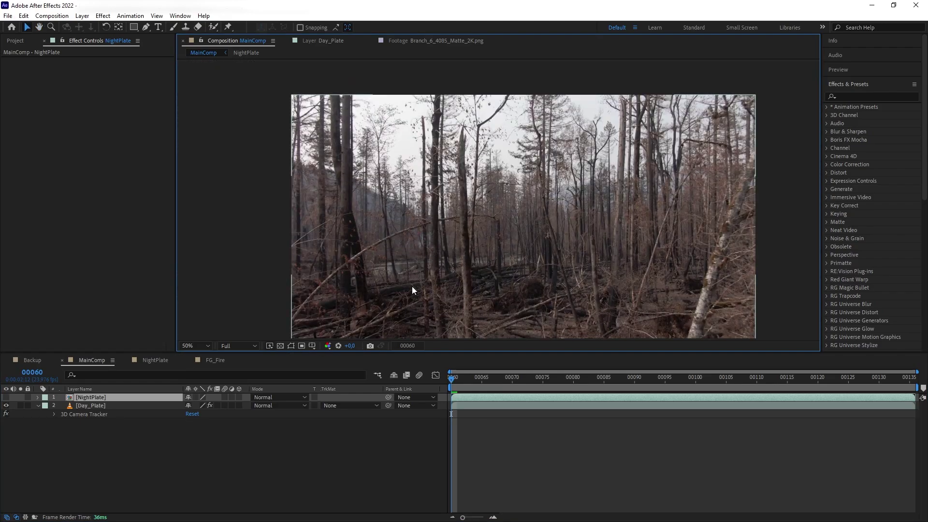
click(94, 404)
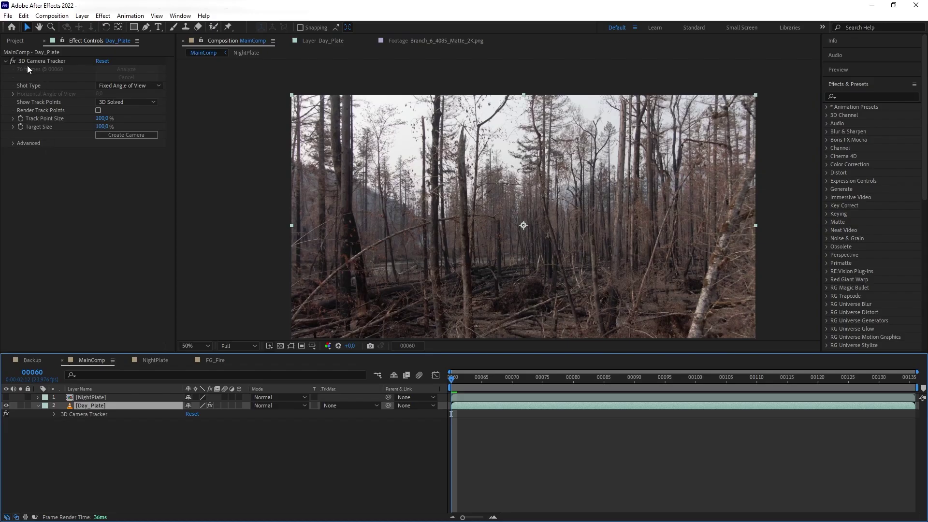
click(34, 61)
scroll(509, 175, up, 4)
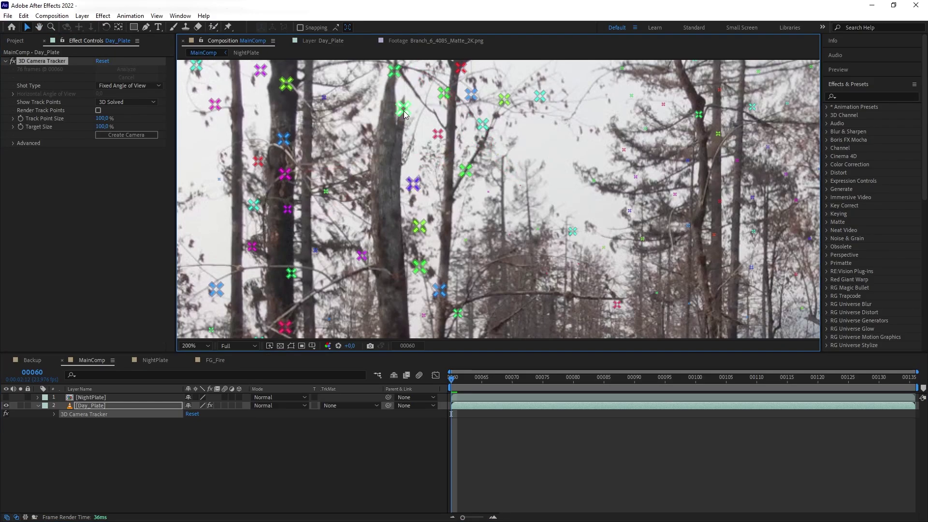
right_click(404, 111)
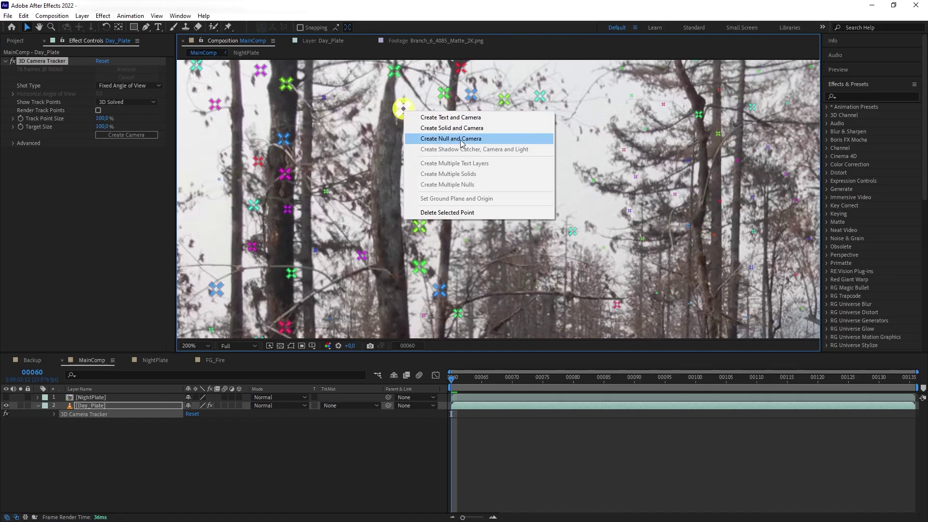
click(452, 139)
scroll(426, 196, down, 2)
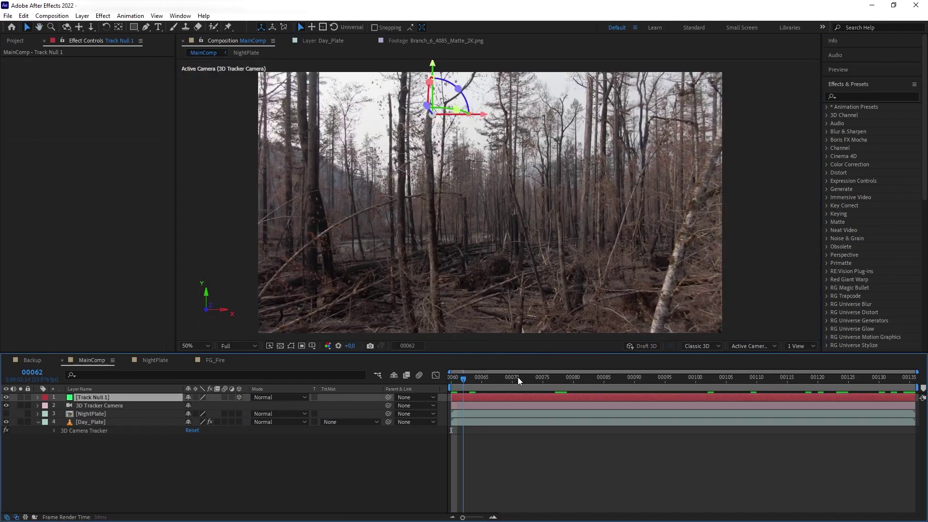
drag(517, 377, 175, 432)
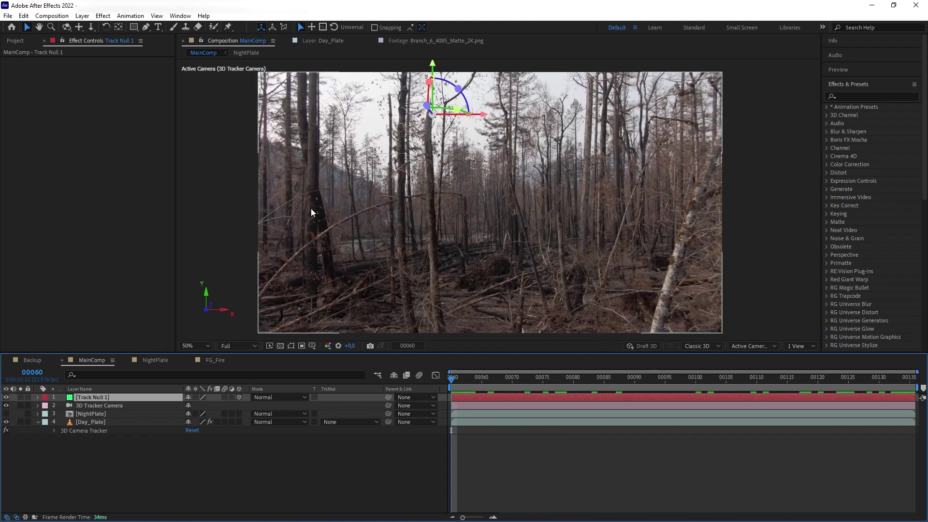
scroll(389, 152, up, 2)
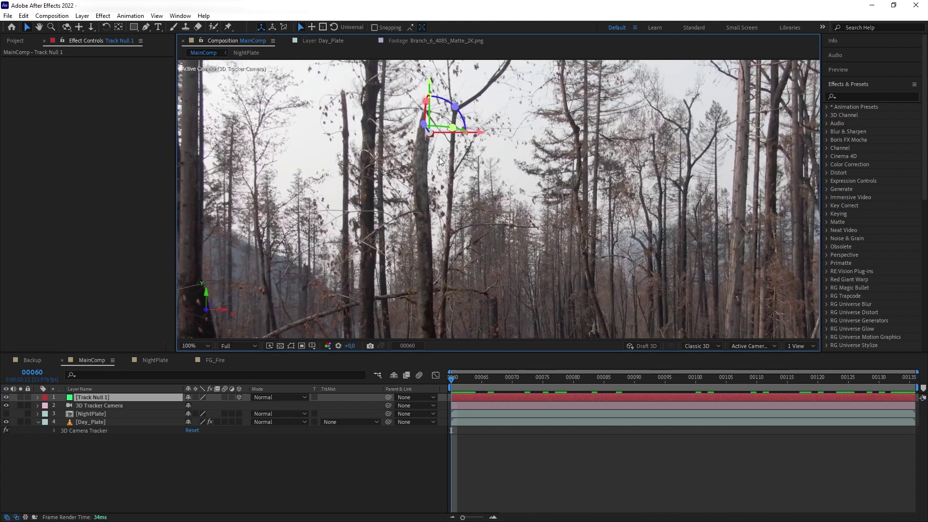
Add the Tree_Trunk_1_4067_2K.mov footage to MainComp and shift its clip earlier so flames burn at frame 60
click(12, 41)
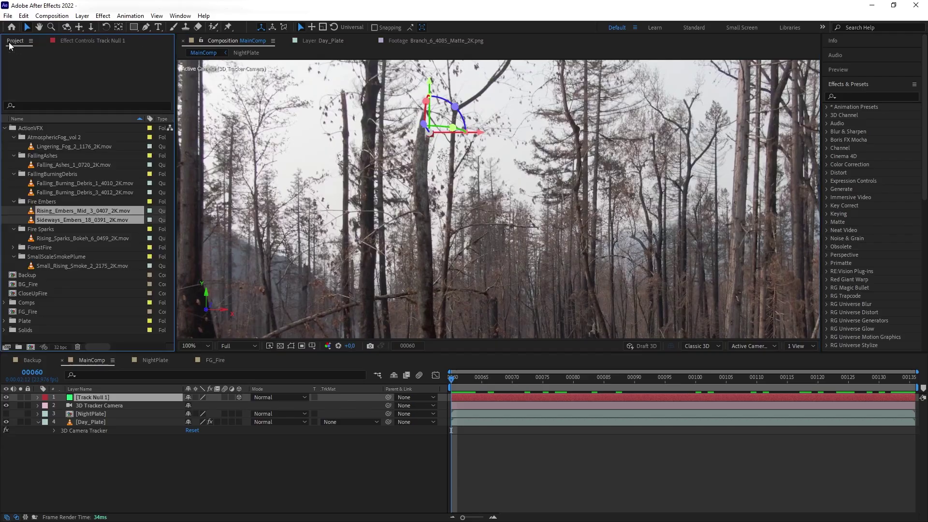
scroll(17, 176, down, 10)
drag(81, 266, 382, 128)
scroll(424, 187, down, 1)
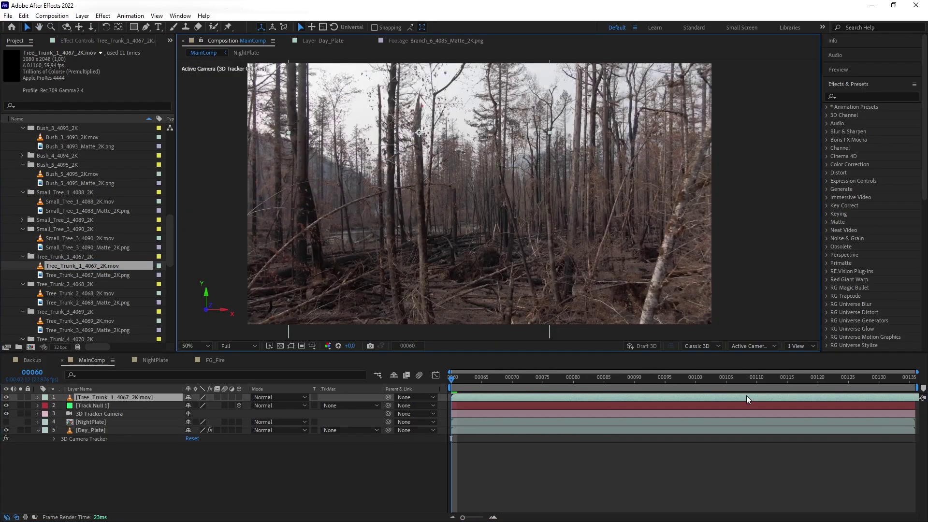
drag(746, 395, 314, 397)
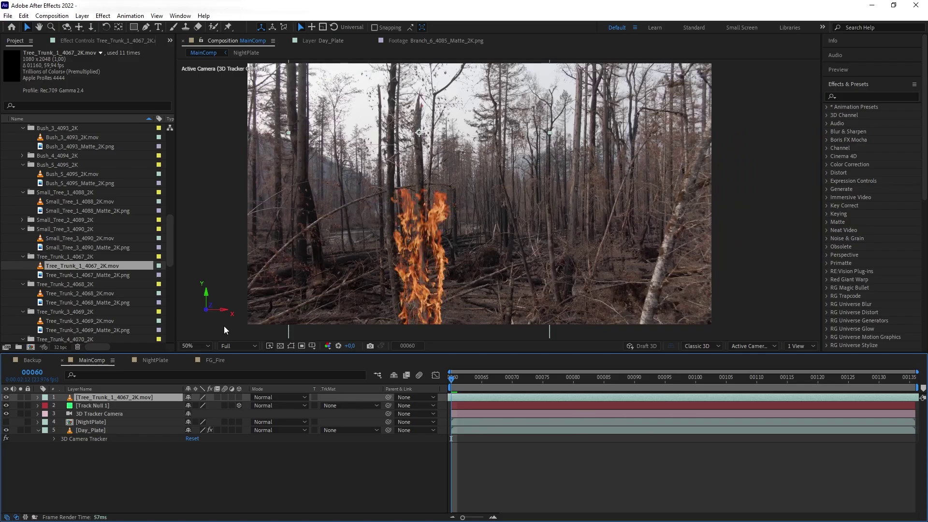
Make the Tree_Trunk_1_4067_2K.mov layer 3D and parent it to Track Null 1, snapping it to the null's position
click(83, 44)
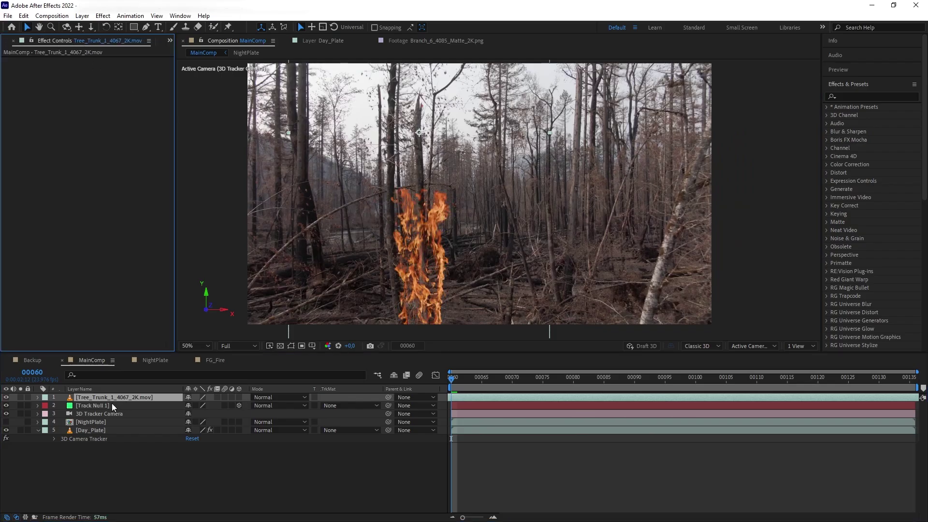
click(238, 397)
scroll(433, 192, up, 2)
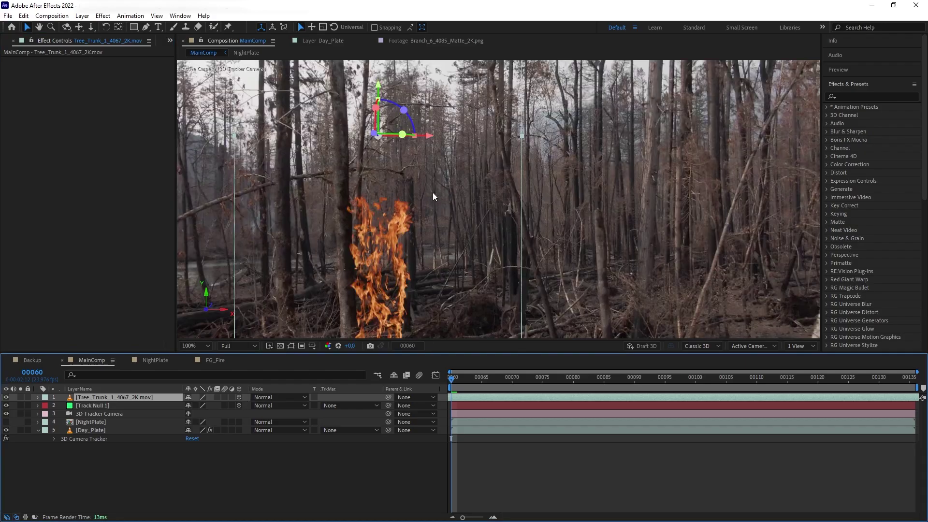
drag(433, 193, 541, 255)
drag(440, 77, 449, 105)
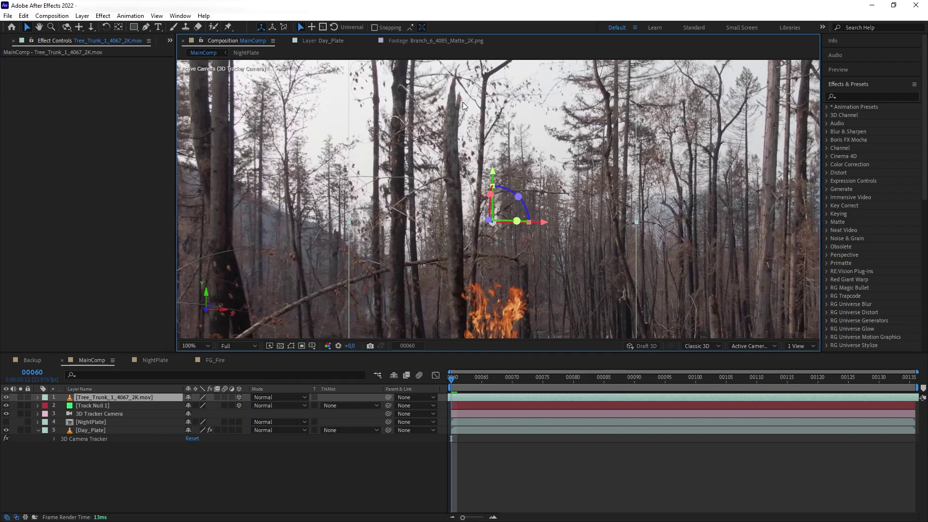
drag(475, 255, 490, 233)
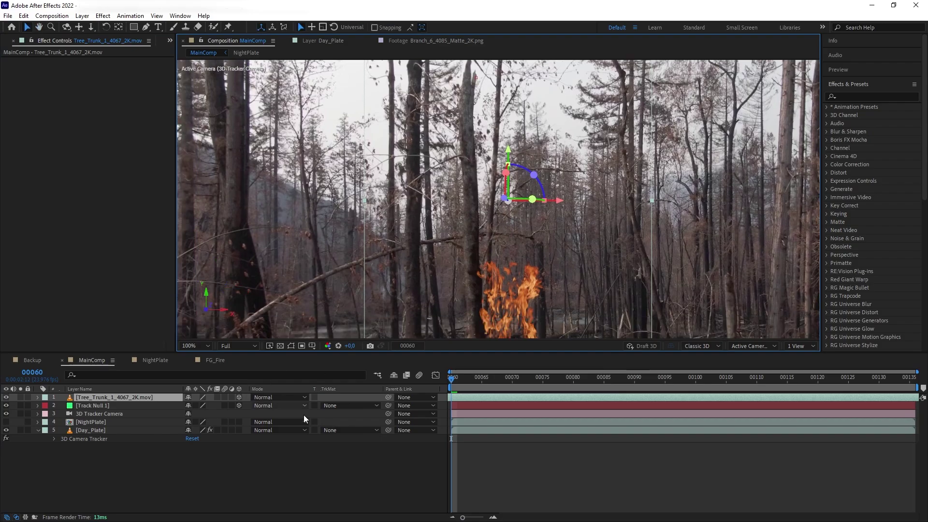
drag(388, 397, 108, 406)
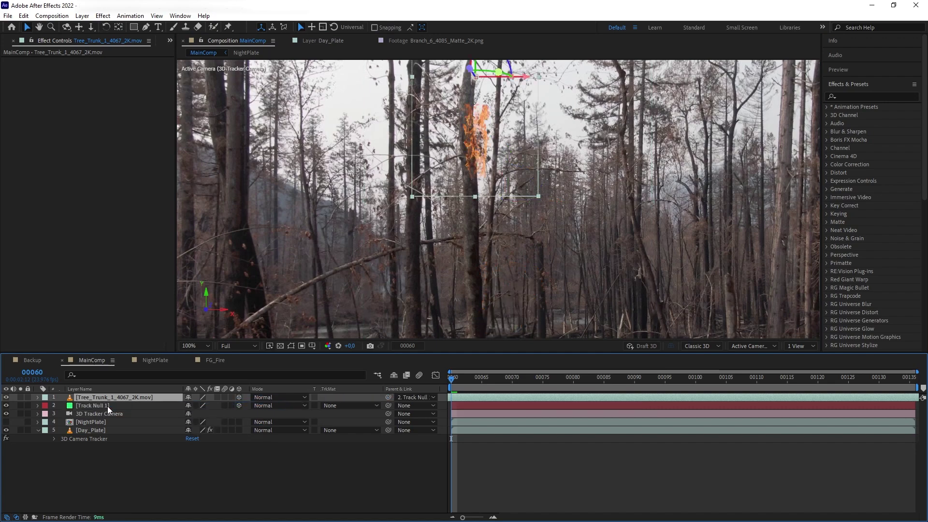
Move the trunk fire layer sideways and upward so its flames line up with the top of the broken trunk
drag(486, 223, 491, 294)
scroll(453, 198, up, 1)
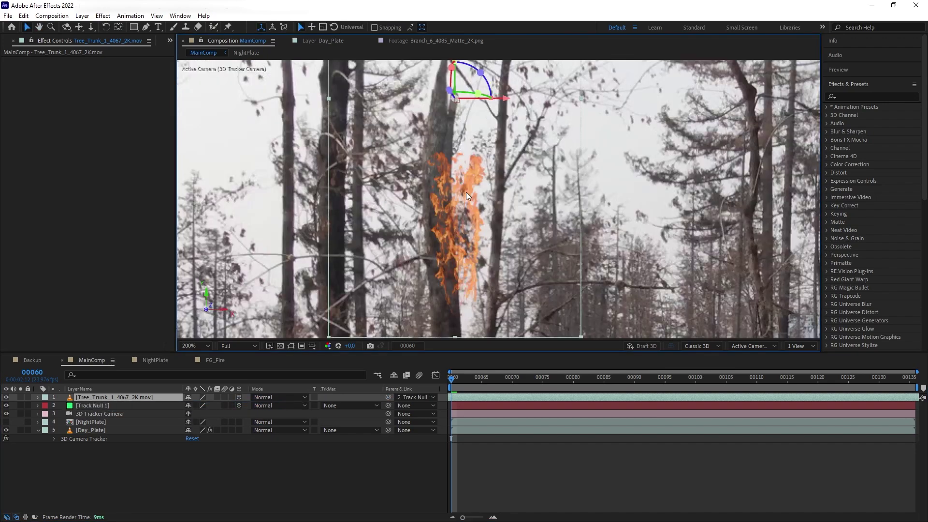
drag(466, 192, 480, 228)
key(v)
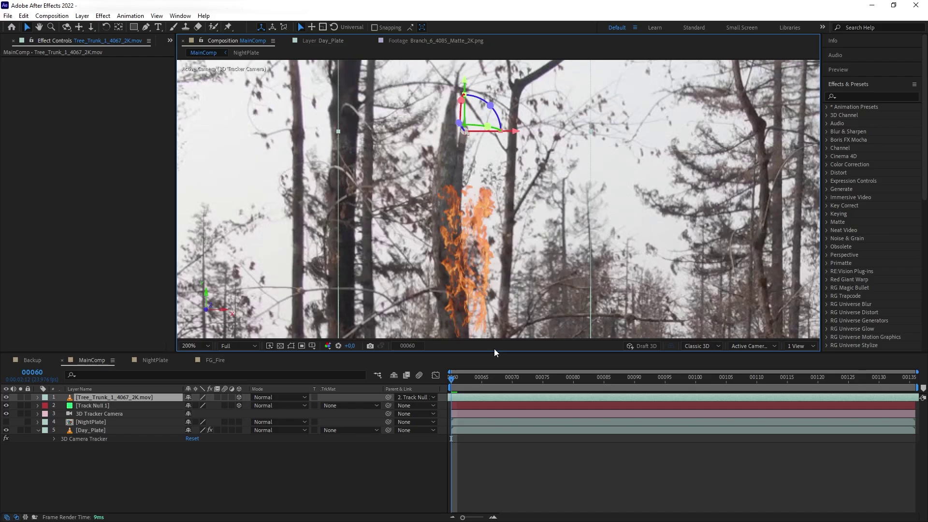
scroll(414, 238, down, 1)
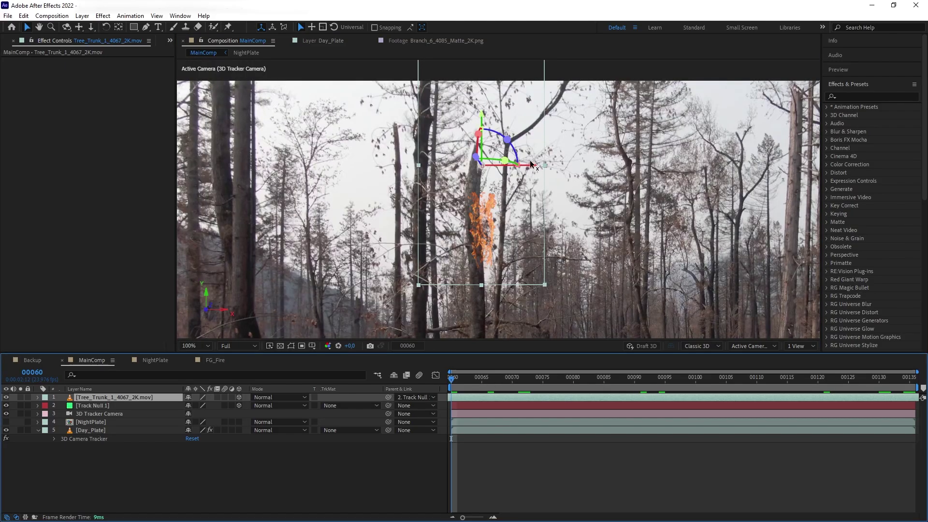
drag(530, 164, 521, 164)
drag(473, 117, 471, 93)
scroll(443, 209, up, 1)
drag(487, 132, 487, 137)
scroll(487, 137, down, 2)
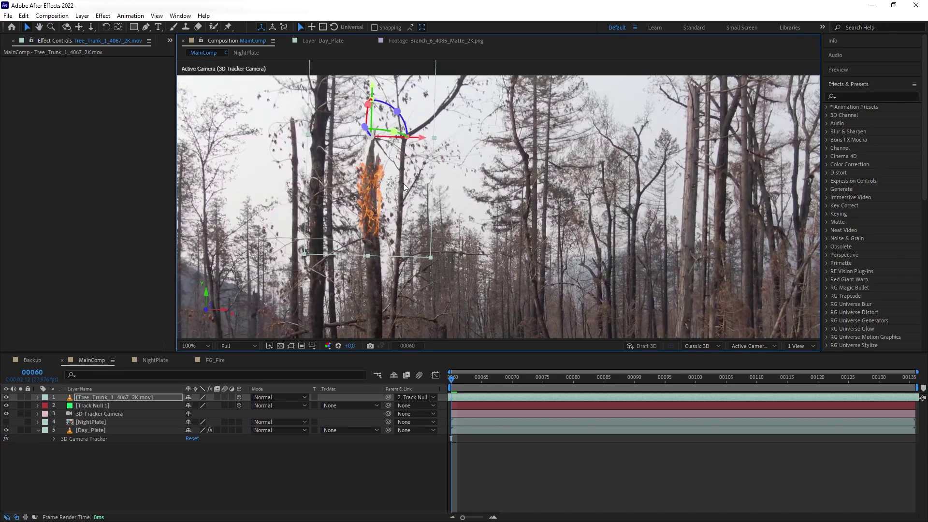
Duplicate the Tree_Trunk_1_4067_2K.mov layer to five copies and arrange them down the full length of the trunk
key(ctrl+d)
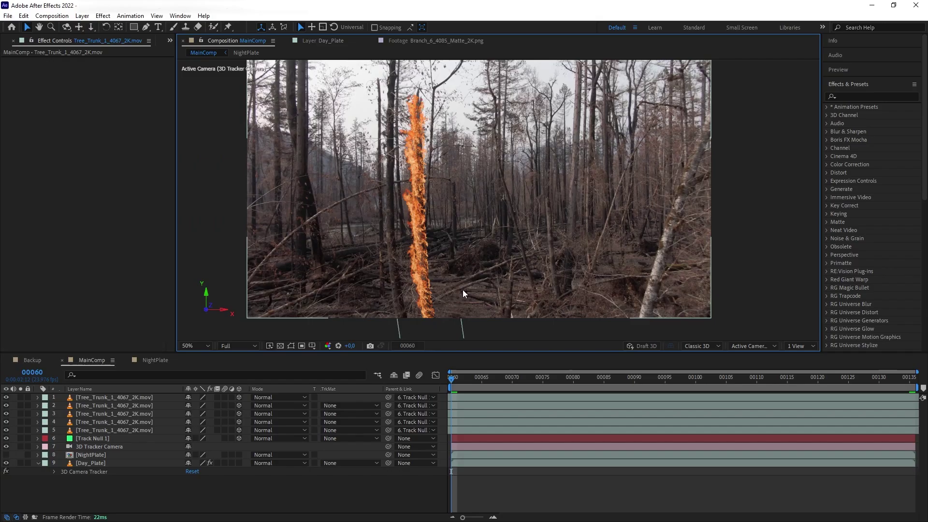
drag(492, 236, 492, 234)
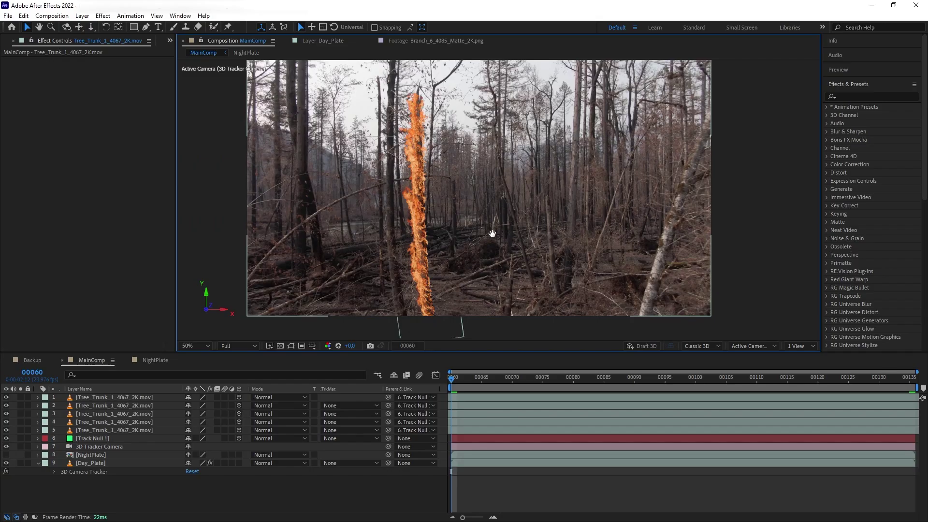
scroll(458, 246, up, 3)
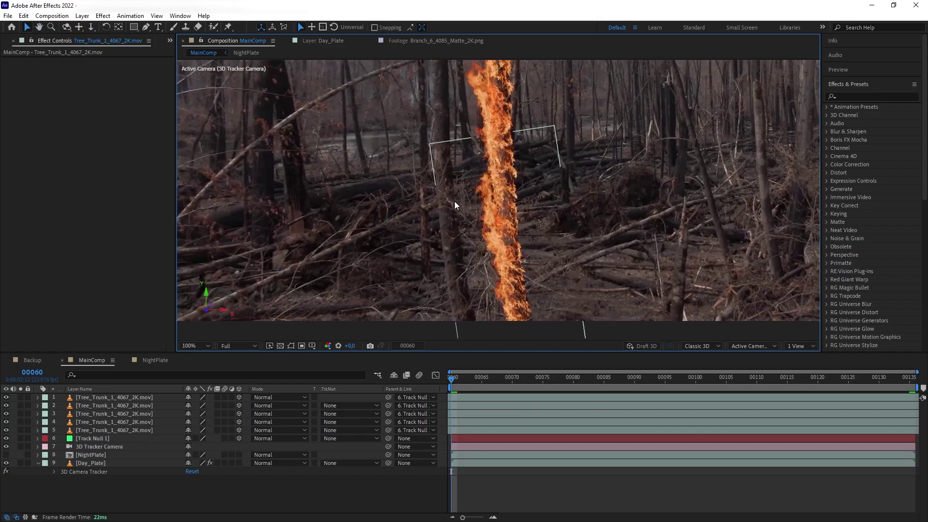
drag(485, 233, 497, 222)
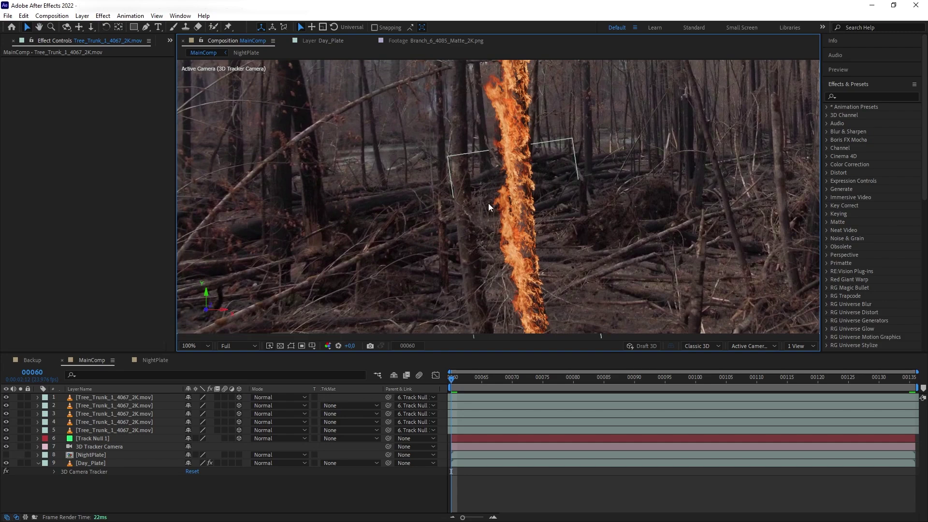
Add the Small_Tree_3_4090_2K.mov footage to MainComp near the base of the burning trunk
key(ctrl+0)
drag(65, 303, 515, 221)
scroll(510, 242, down, 2)
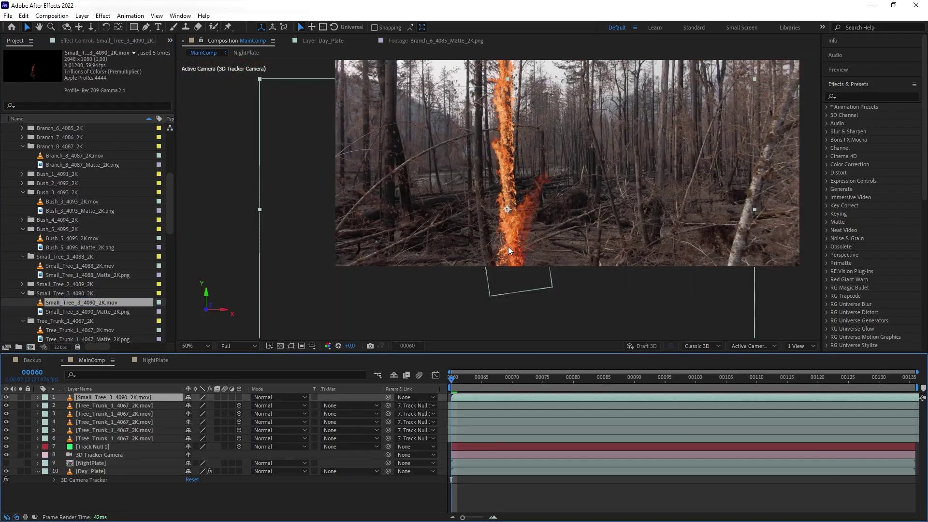
scroll(546, 231, up, 2)
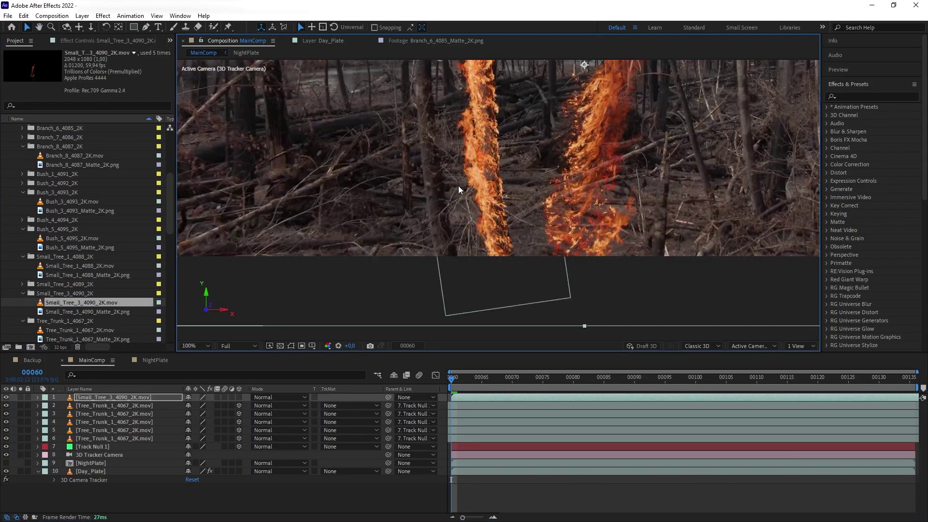
Create a null from a Day_Plate camera track point near the base of the burning trunk
click(104, 478)
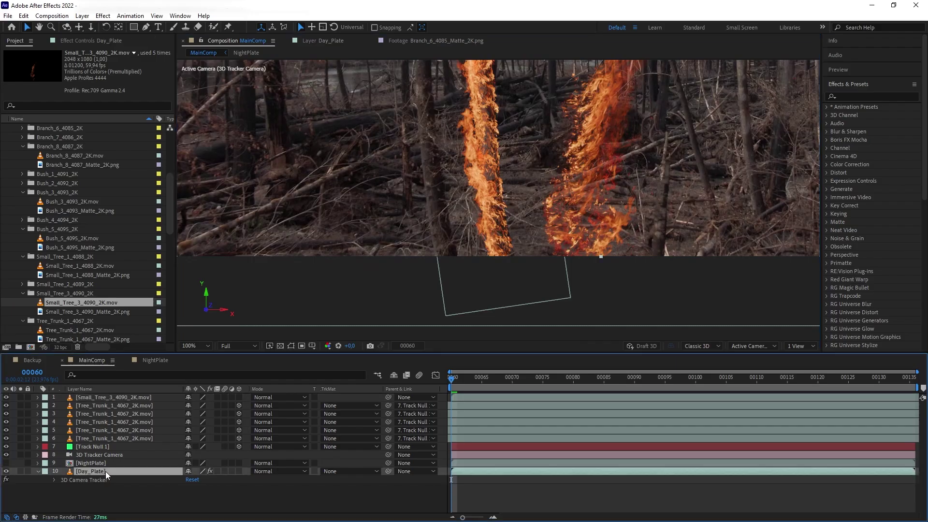
right_click(469, 180)
click(491, 207)
drag(448, 166, 406, 250)
Make the Small_Tree_3_4090_2K.mov layer 3D and parent it to the new null, snapping it to the null's position
click(239, 405)
click(240, 405)
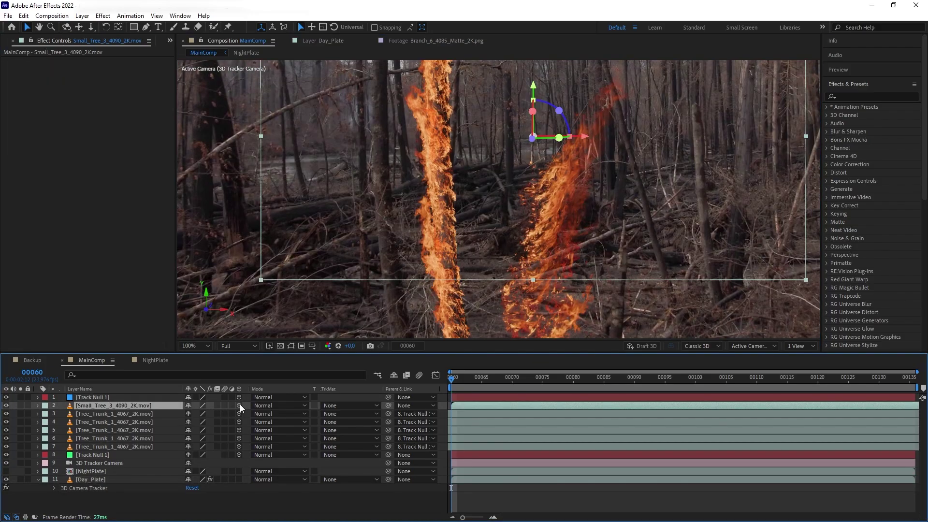
drag(388, 405, 152, 396)
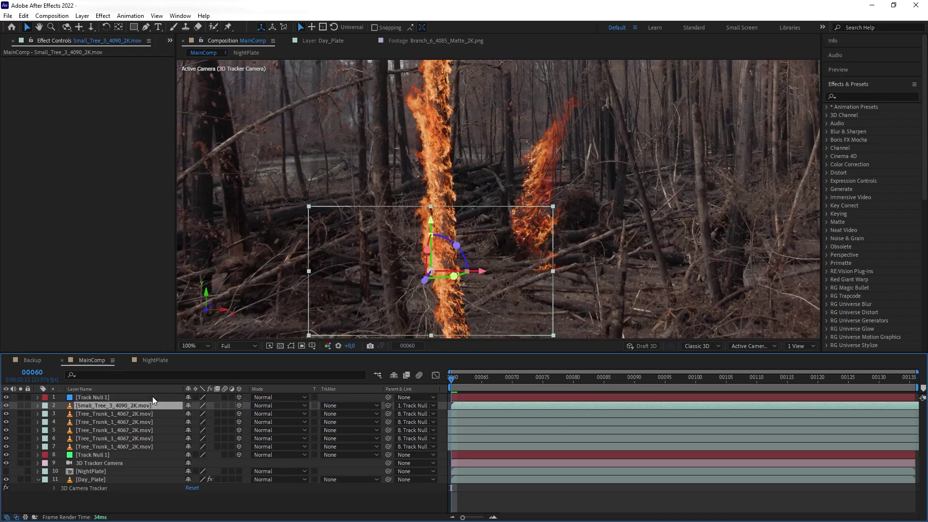
Scale the Small_Tree_3_4090_2K.mov layer to 421% and position its flames over the base of the burning trunk
click(134, 415)
click(126, 405)
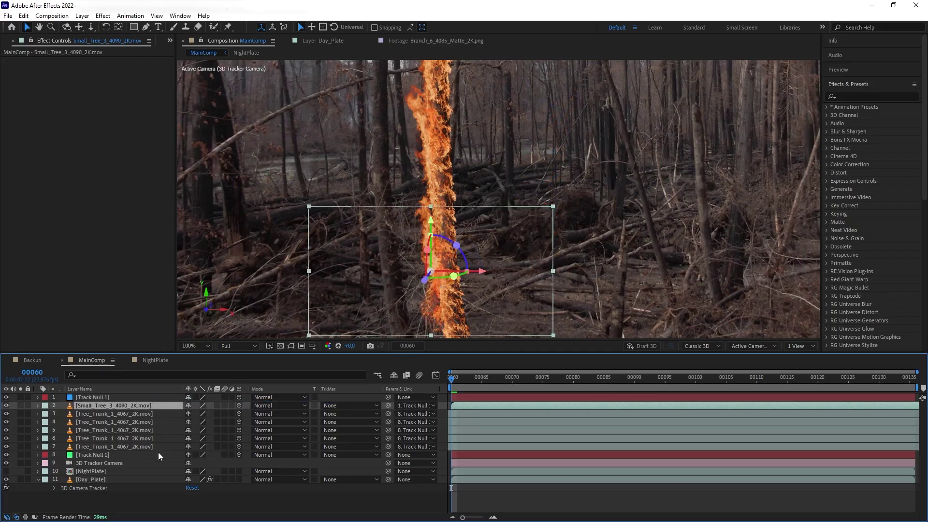
key(s)
scroll(483, 186, down, 2)
drag(482, 182, 460, 199)
click(565, 317)
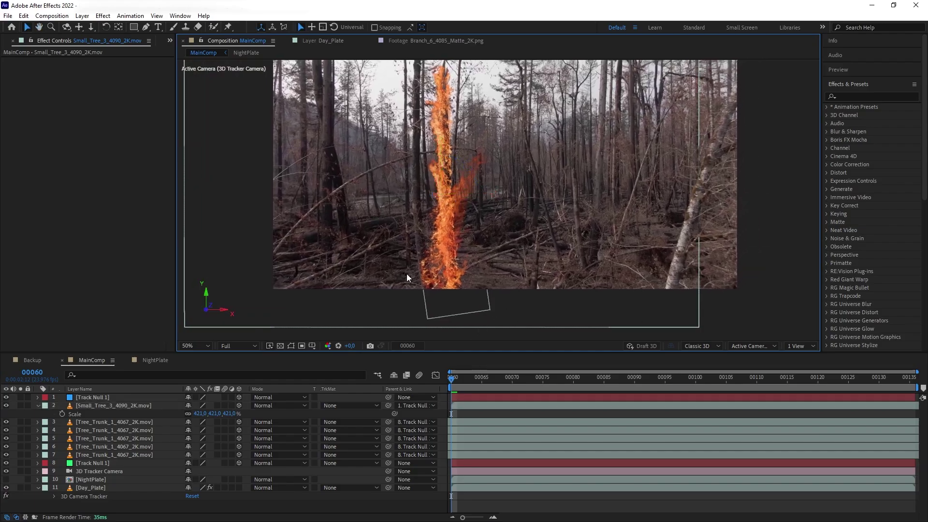
Scrub through the shot to check how the fire tracks, and examine the ground and fallen branches around the burning trunk's base
drag(477, 381, 837, 357)
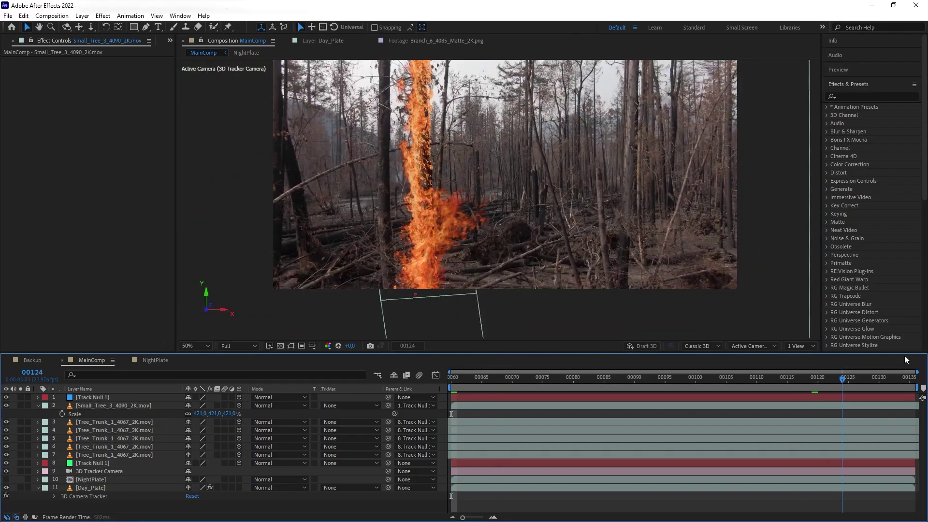
key(Home)
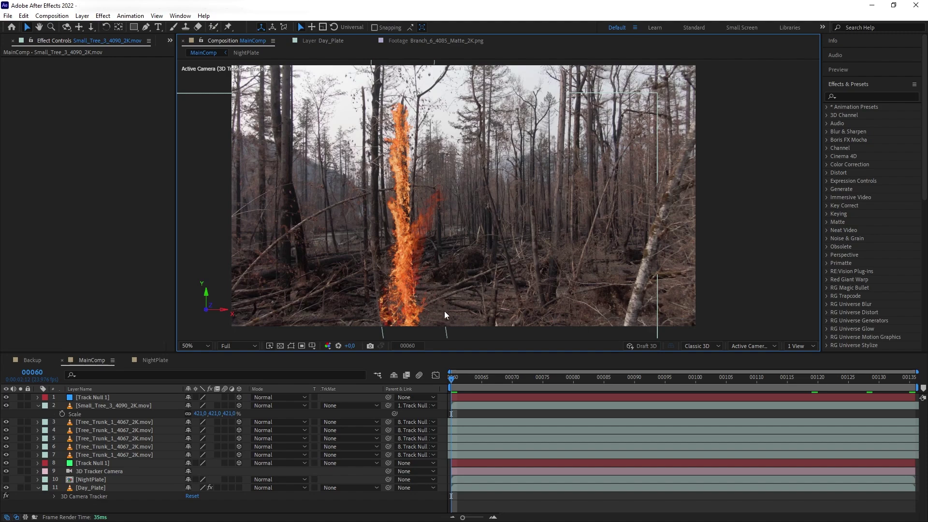
drag(431, 240, 468, 181)
scroll(315, 286, up, 1)
drag(350, 295, 557, 225)
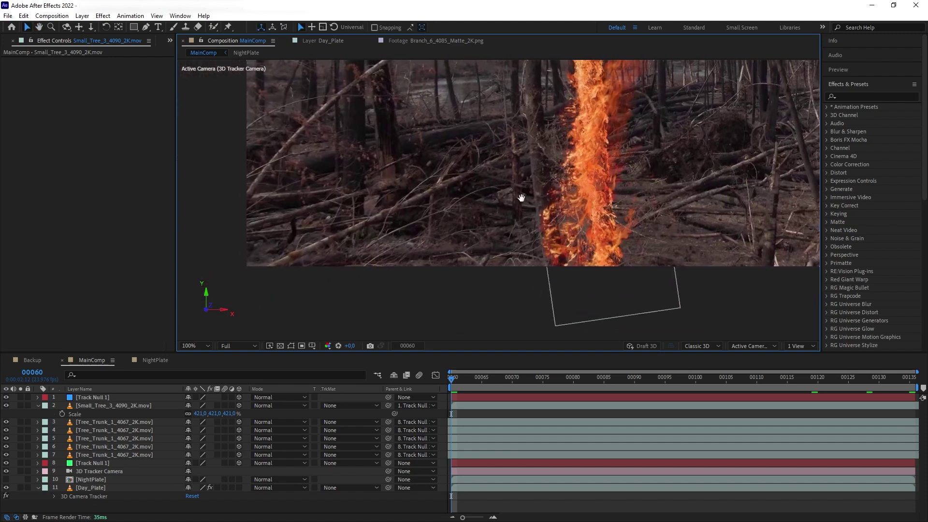
drag(522, 198, 475, 257)
drag(347, 273, 401, 267)
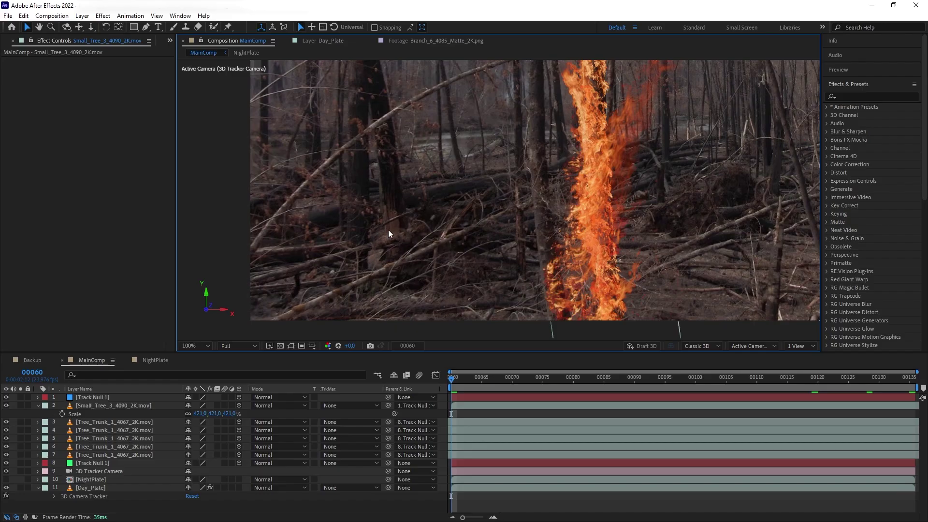
drag(427, 230, 361, 249)
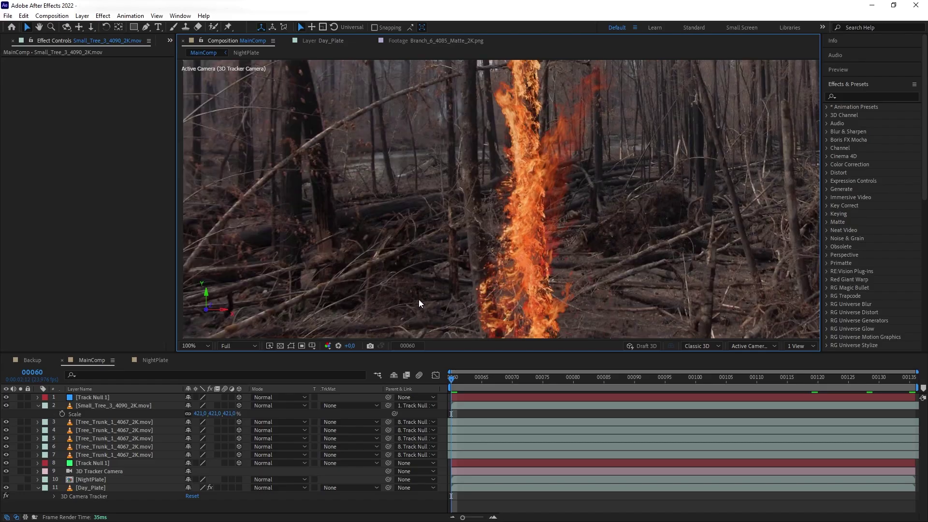
Add the Branch_7_4086_2K.mov fire clip to MainComp over the fallen branches beside the burning trunk
click(169, 39)
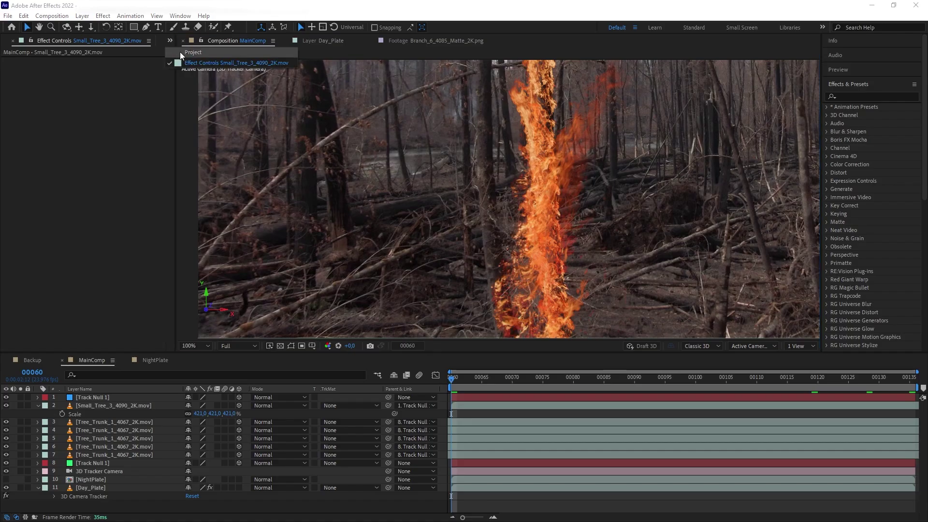
click(180, 51)
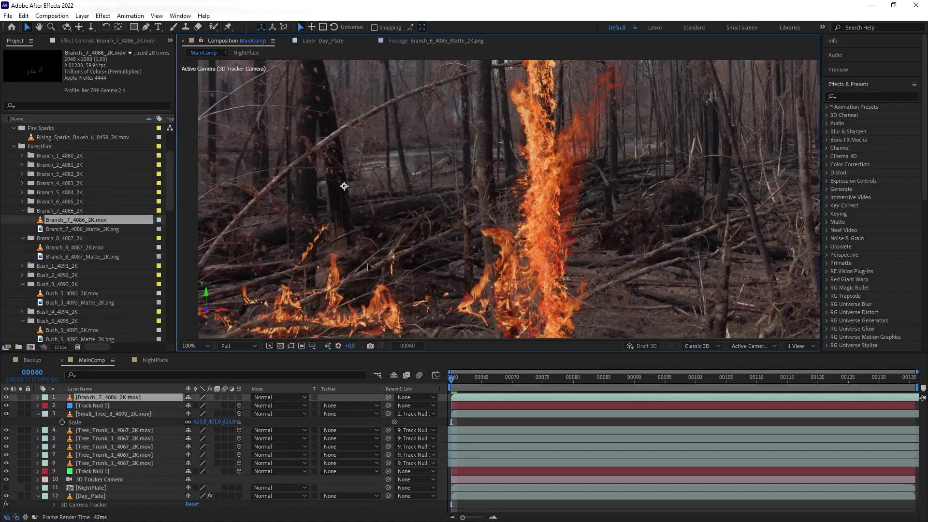
drag(371, 284, 369, 257)
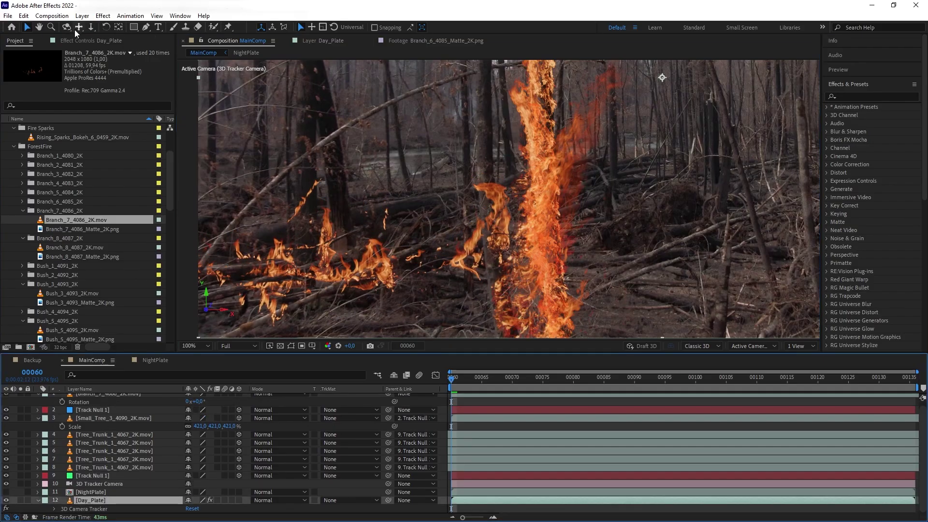
Create a null from a Day_Plate track point at the fallen branches, and parent Branch_7_4086_2K.mov to it as a 3D layer snapped to its position
click(77, 40)
click(42, 61)
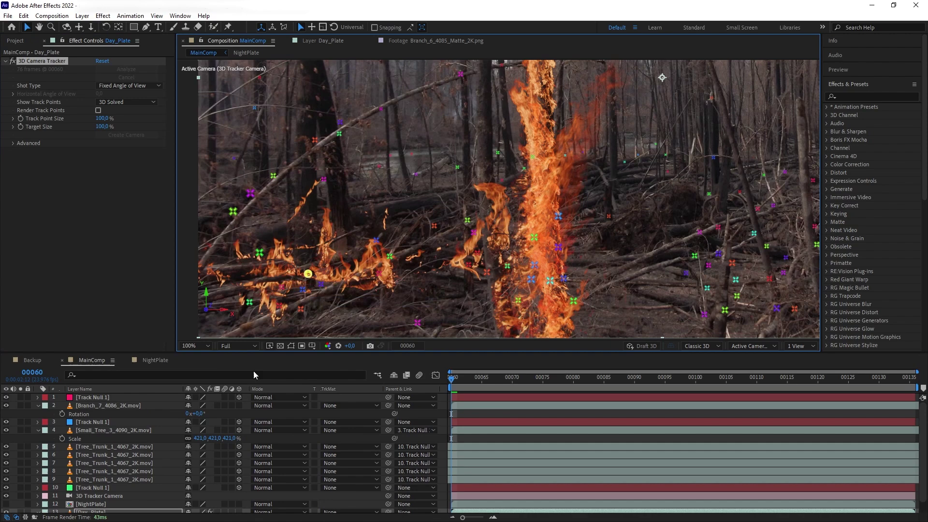
click(237, 407)
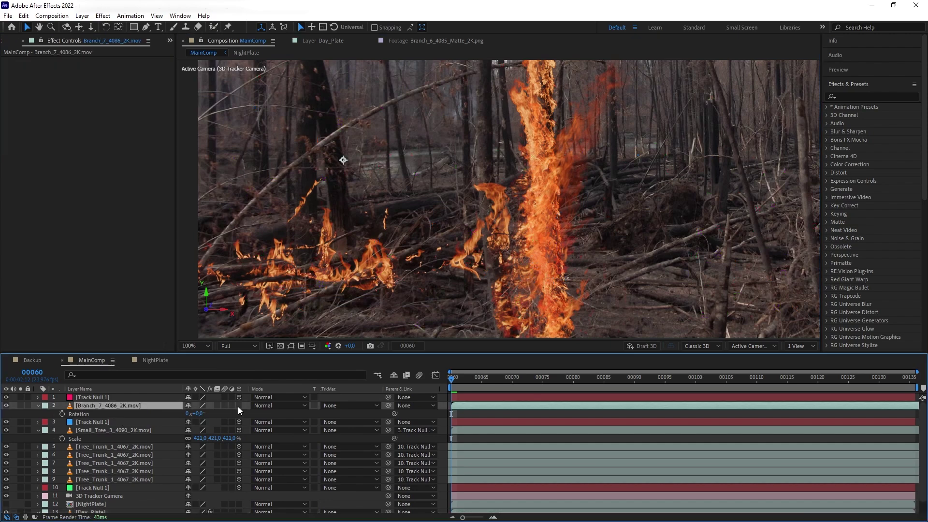
click(239, 406)
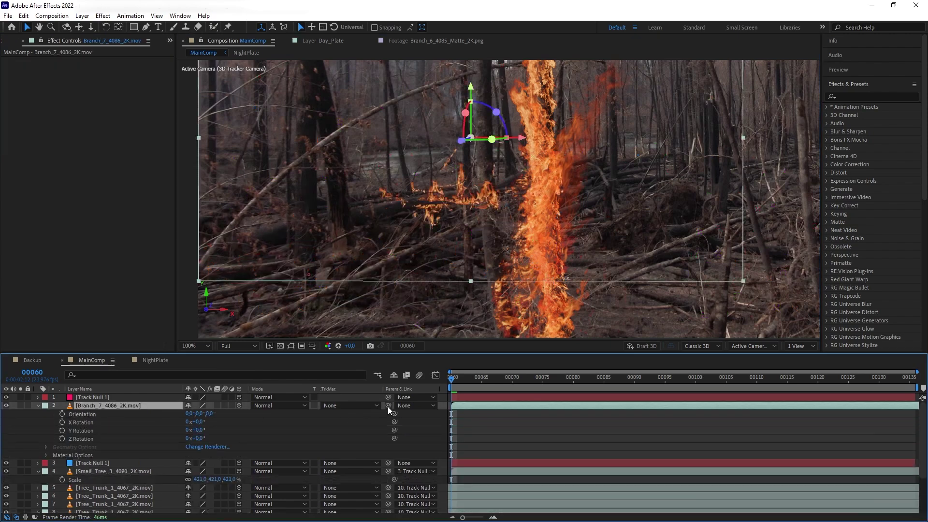
drag(389, 405, 109, 399)
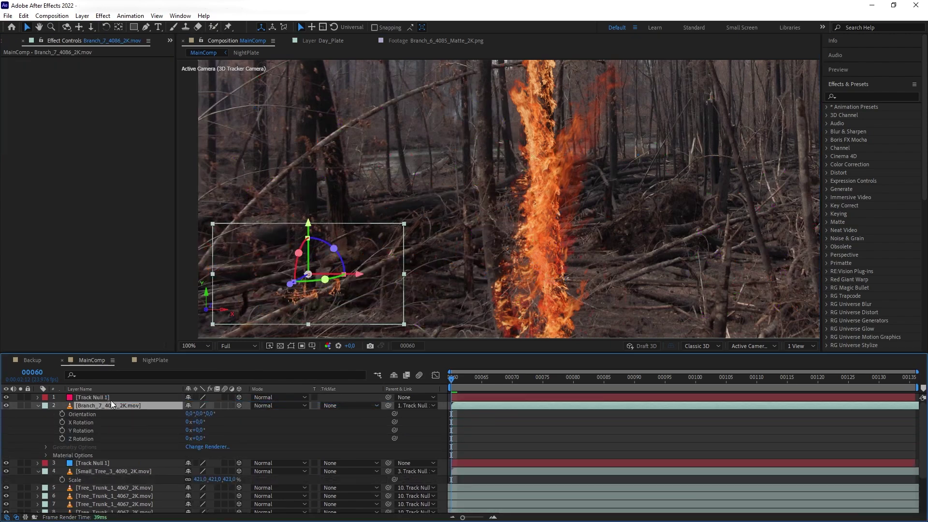
Scale the Branch_7_4086_2K.mov layer to 306% and position its flames over the fallen branches beside the trunk
key(s)
drag(313, 397, 312, 396)
drag(307, 223, 327, 180)
scroll(244, 317, down, 1)
key(ctrl+shift+a)
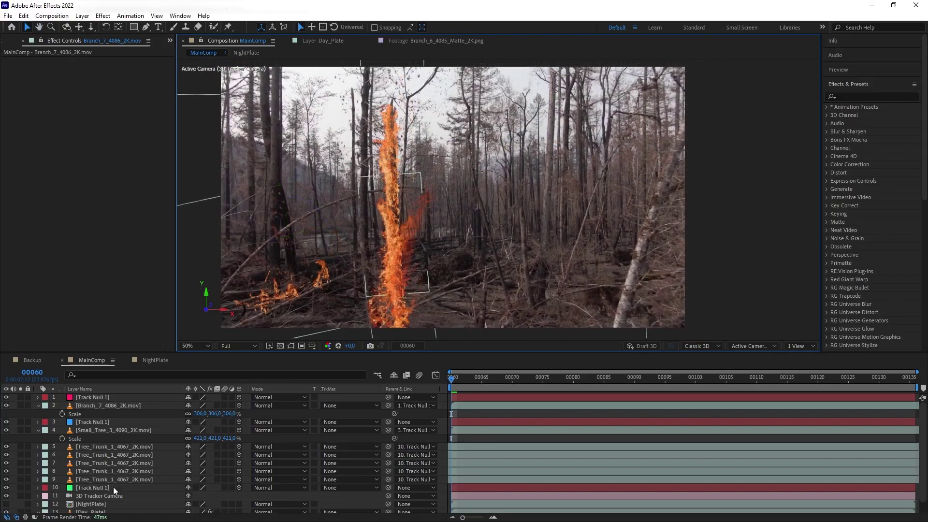
Turn on the NightPlate layer to inspect the fires against the dark plate, and hide it again
scroll(66, 487, down, 1)
click(91, 493)
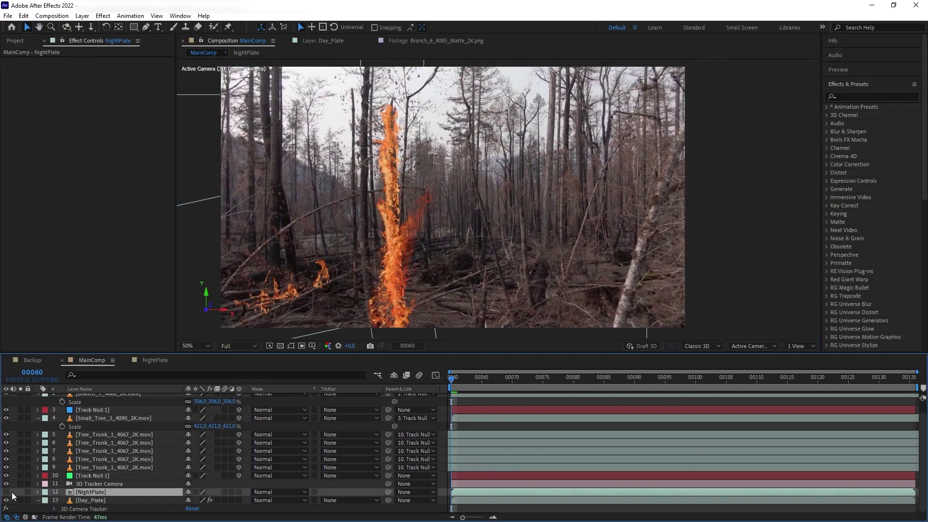
click(6, 492)
drag(294, 286, 305, 273)
drag(393, 249, 366, 272)
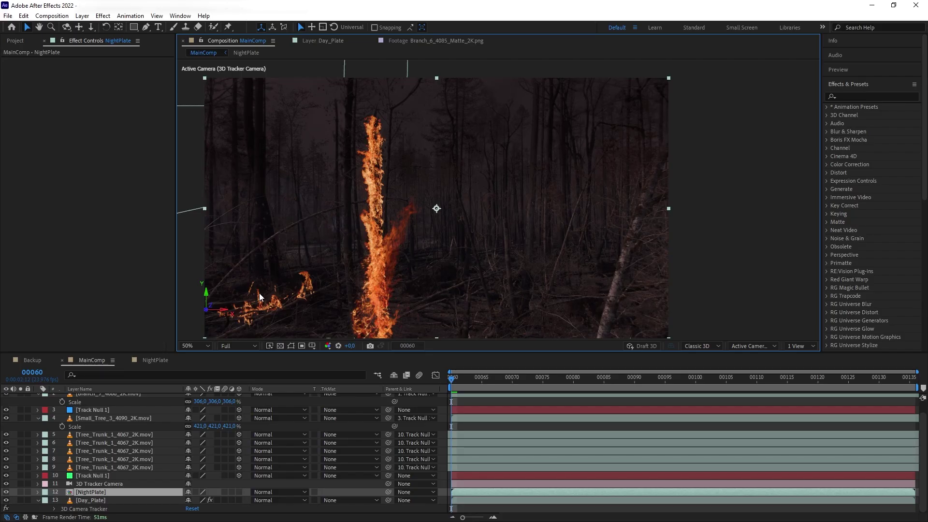
click(7, 492)
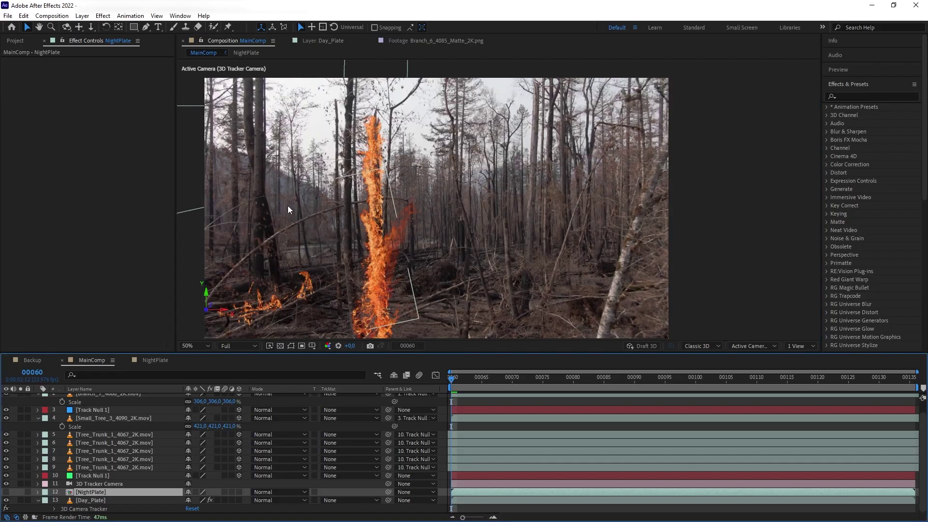
Add Branch_2_4081_2K.mov and Branch_2_4081_Matte_2K.png together to MainComp for the ground near the birch tree
drag(454, 251, 460, 242)
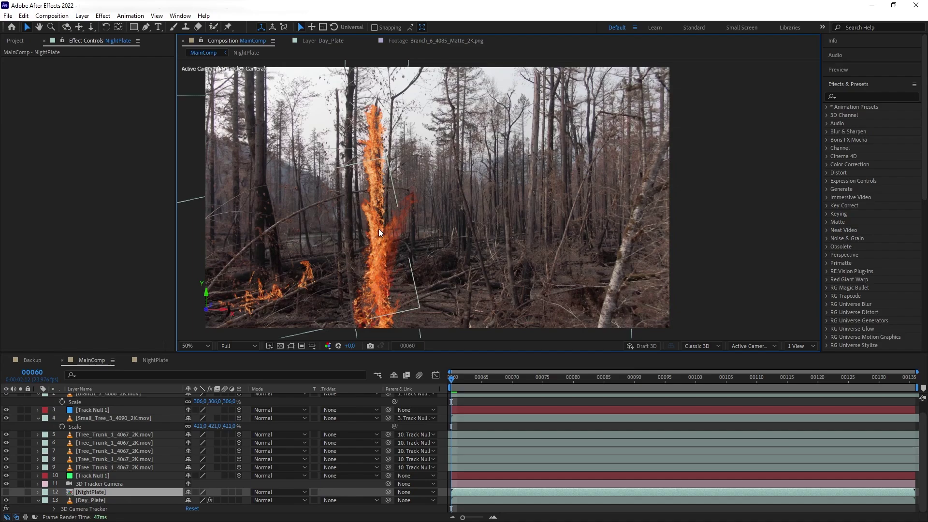
scroll(512, 225, up, 2)
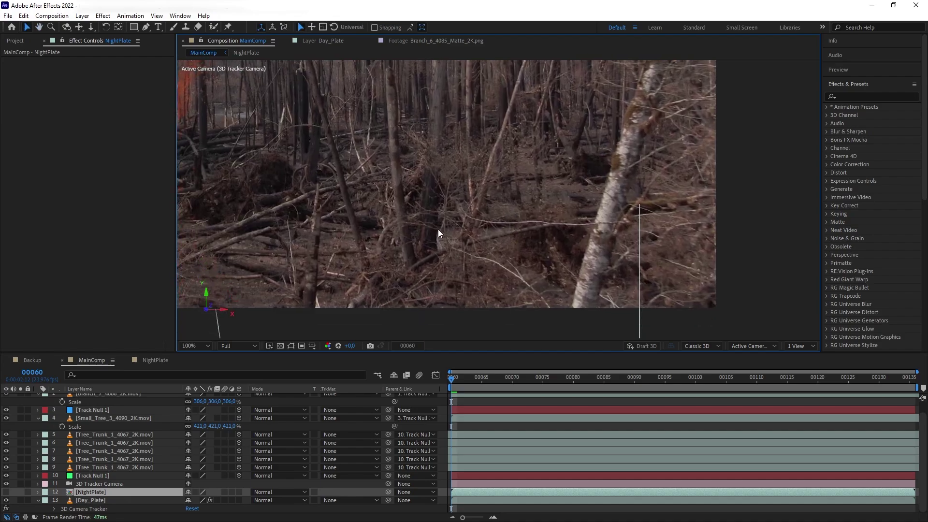
drag(438, 229, 445, 248)
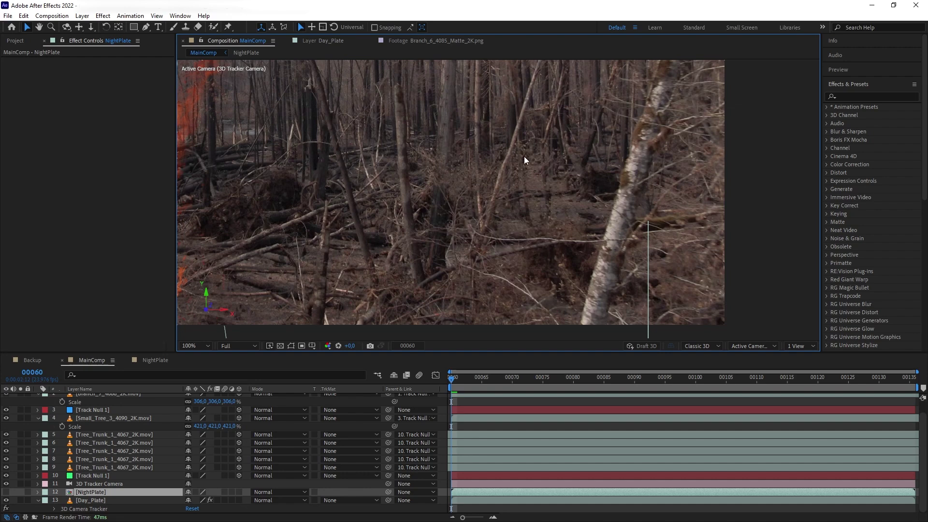
drag(513, 244, 539, 240)
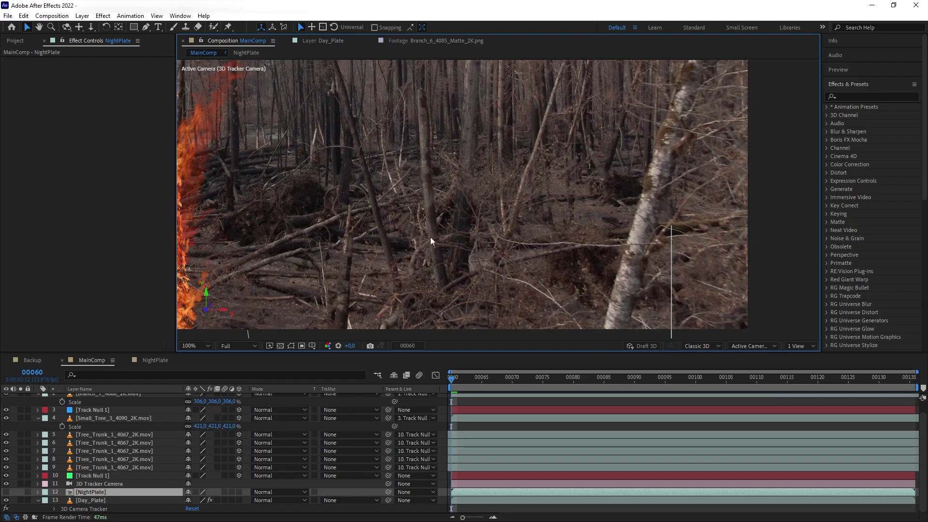
click(15, 41)
click(22, 165)
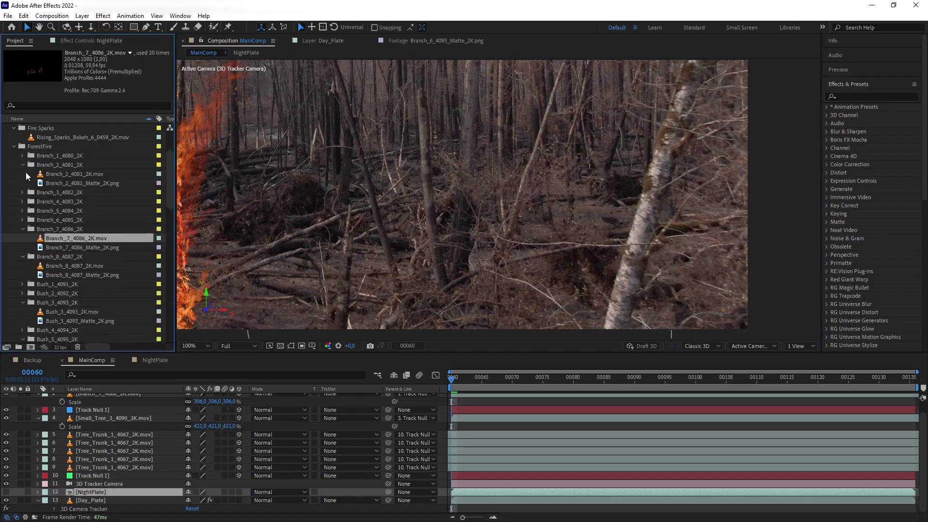
click(65, 175)
shift+click(60, 184)
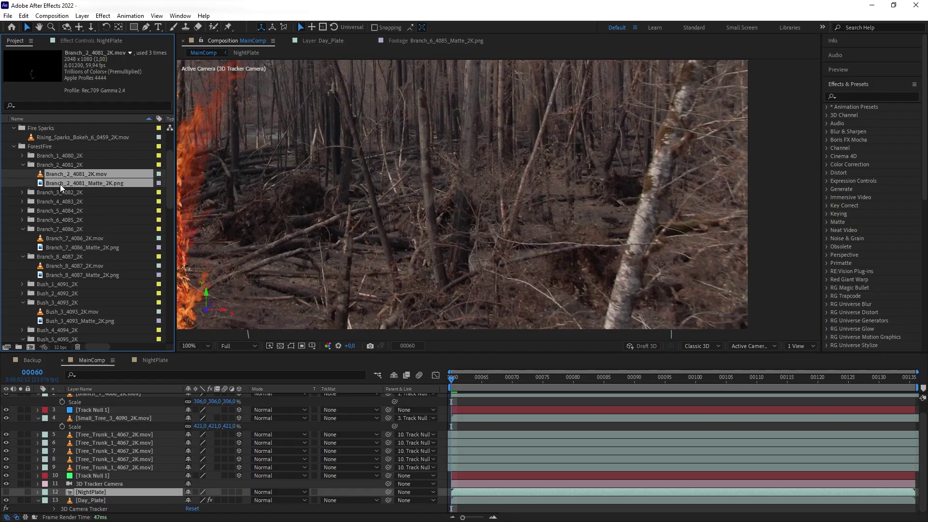
mouse_move(53, 176)
mouse_down()
mouse_move(212, 189)
mouse_move(546, 71)
mouse_up()
mouse_move(511, 216)
mouse_down()
mouse_move(592, 185)
mouse_move(480, 221)
mouse_move(465, 241)
mouse_move(471, 253)
mouse_up()
scroll(570, 259, down, 1)
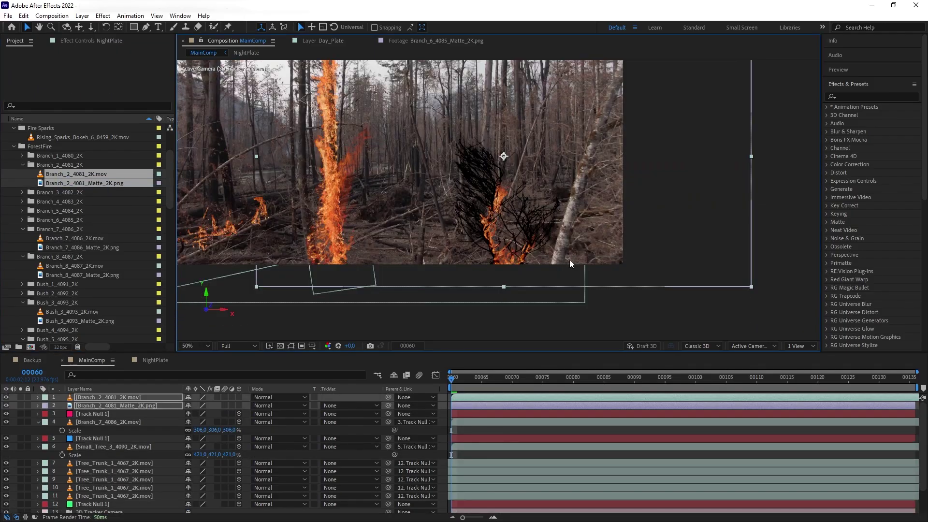
Create a null from a Day_Plate camera track point on the forest floor near the birch tree
drag(103, 500, 324, 357)
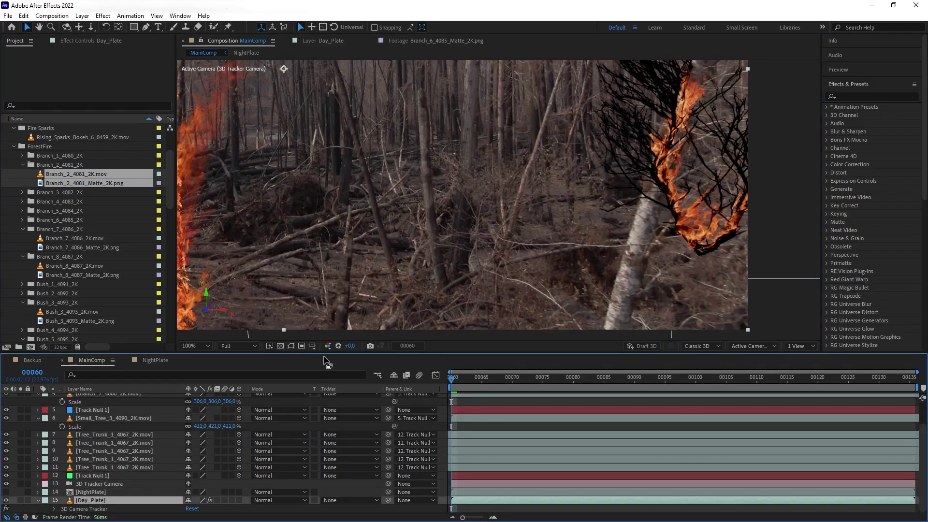
click(87, 40)
click(43, 61)
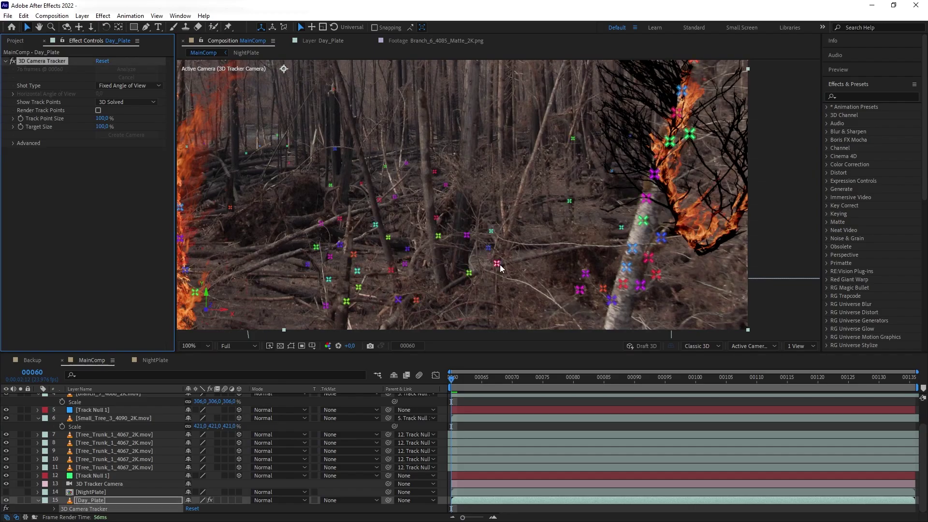
Make both Branch_2_4081 layers 3D, parent them to the new null at its position, and scale them to 275%
scroll(130, 445, up, 3)
click(110, 406)
shift+click(125, 414)
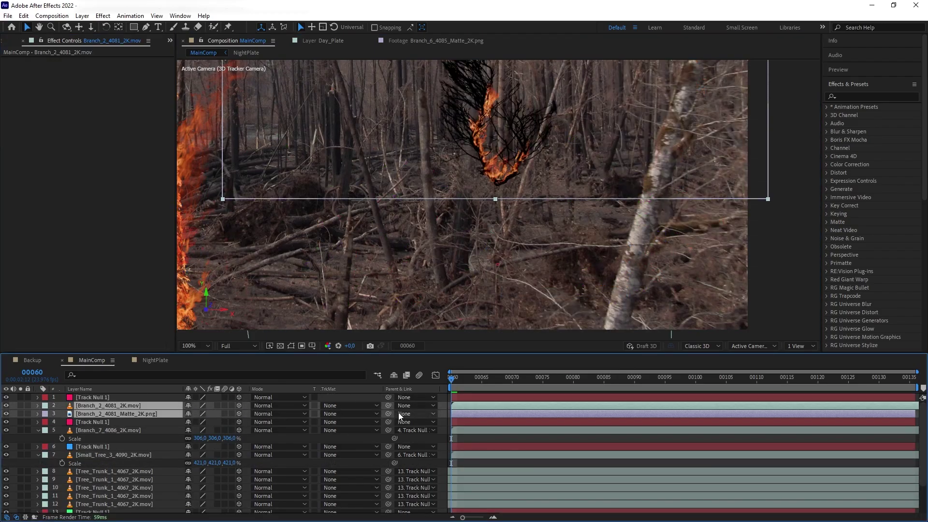
drag(388, 405, 93, 399)
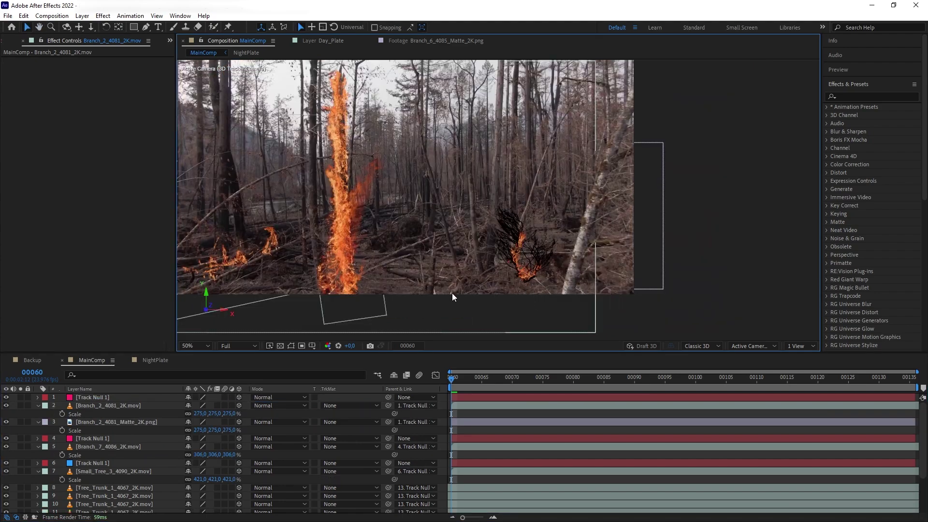
Inspect the black branch silhouette up close and apply Fractal Noise to the Branch_2_4081_Matte_2K.png layer
scroll(472, 392, down, 3)
scroll(578, 218, up, 2)
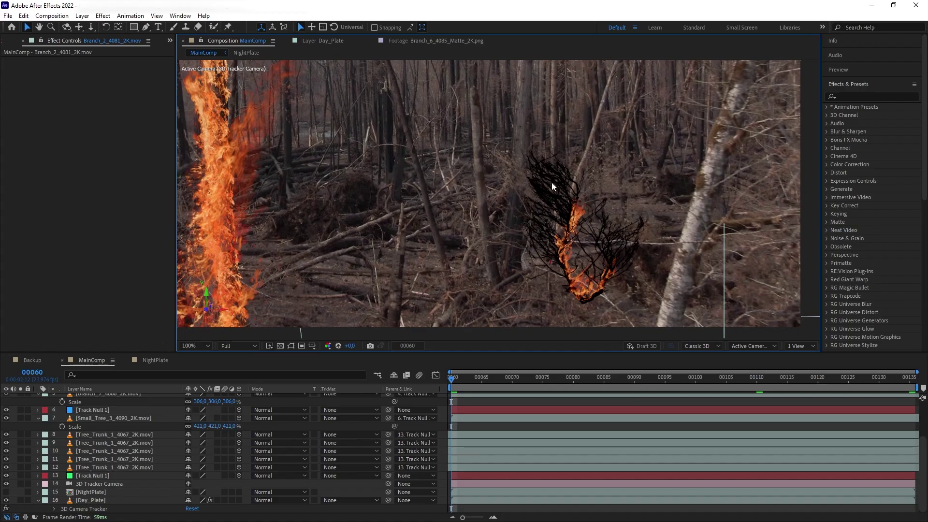
scroll(551, 205, up, 2)
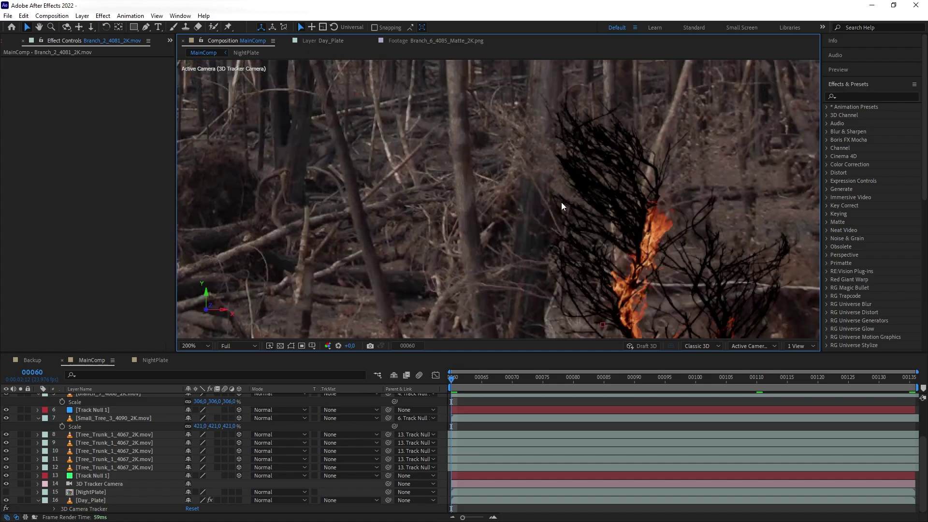
scroll(503, 169, down, 2)
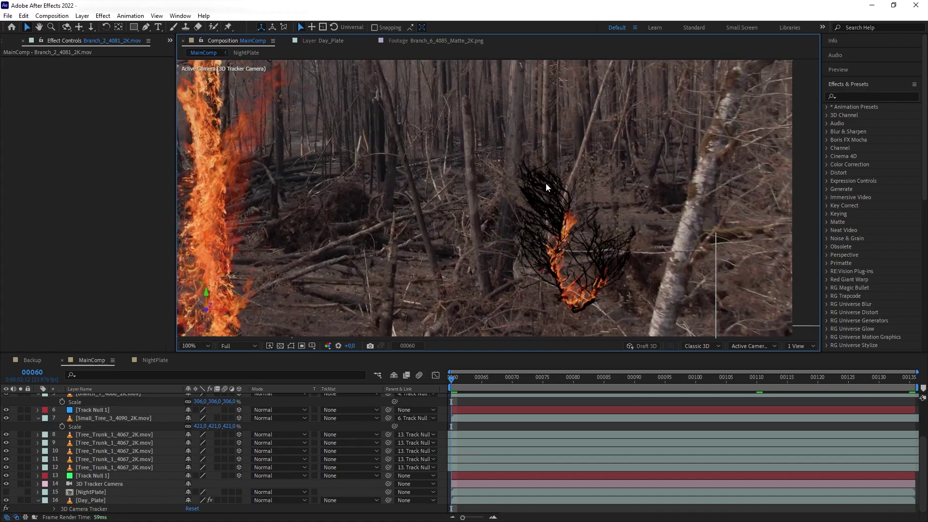
click(852, 94)
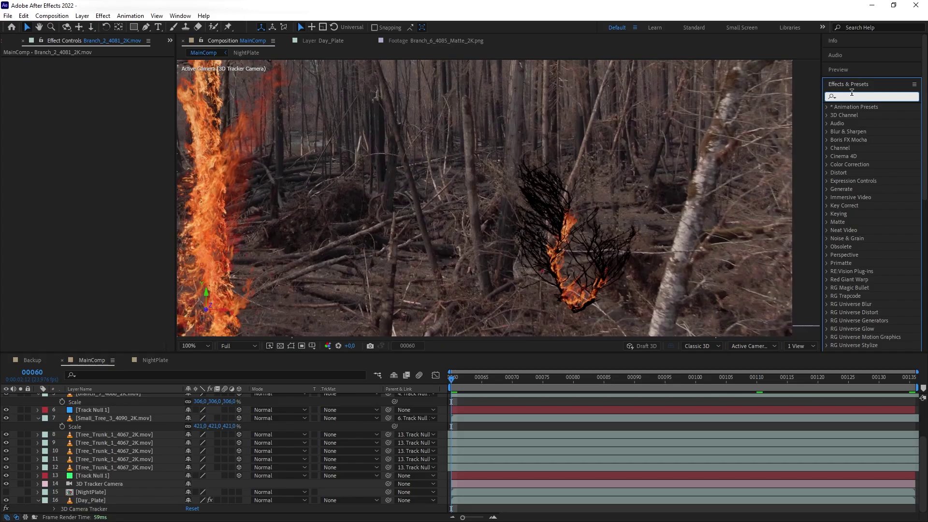
text(frac)
drag(899, 173, 120, 424)
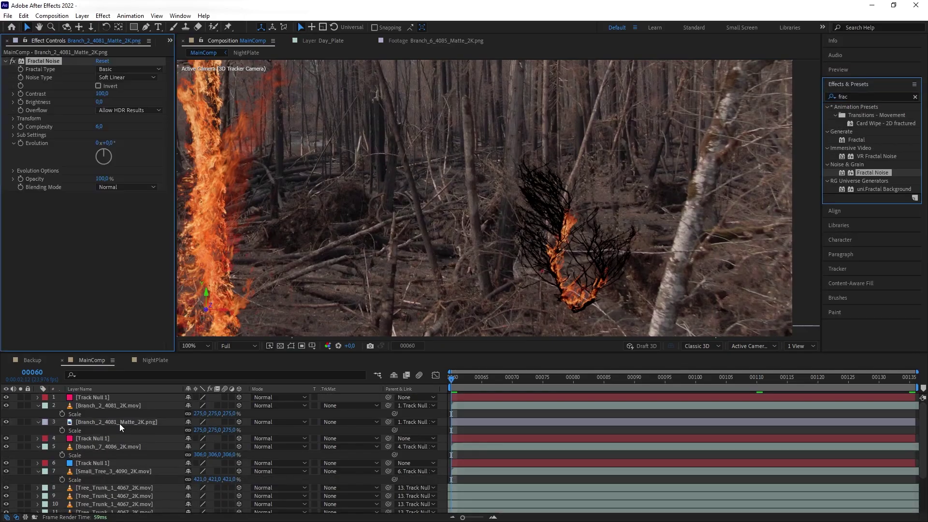
Show the NightPlate layer and set the matte's Fractal Noise scale to 35
scroll(161, 448, down, 3)
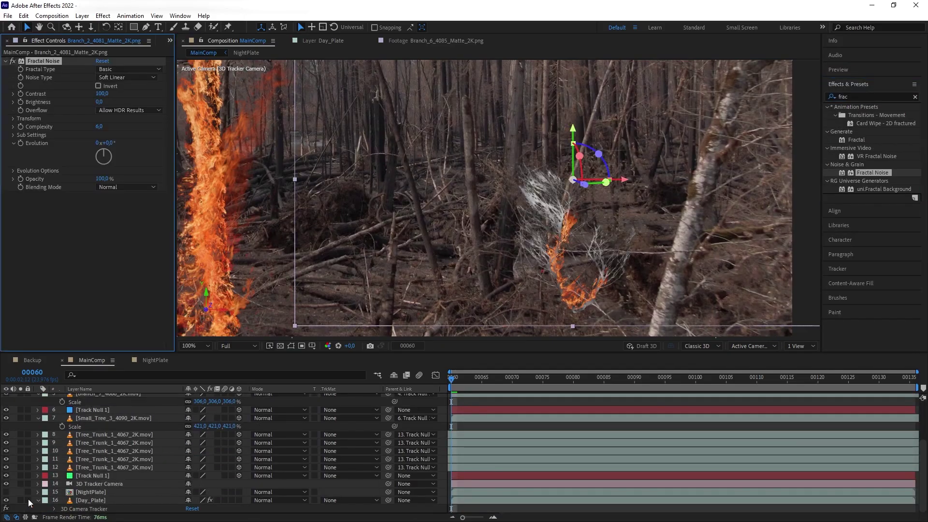
click(7, 492)
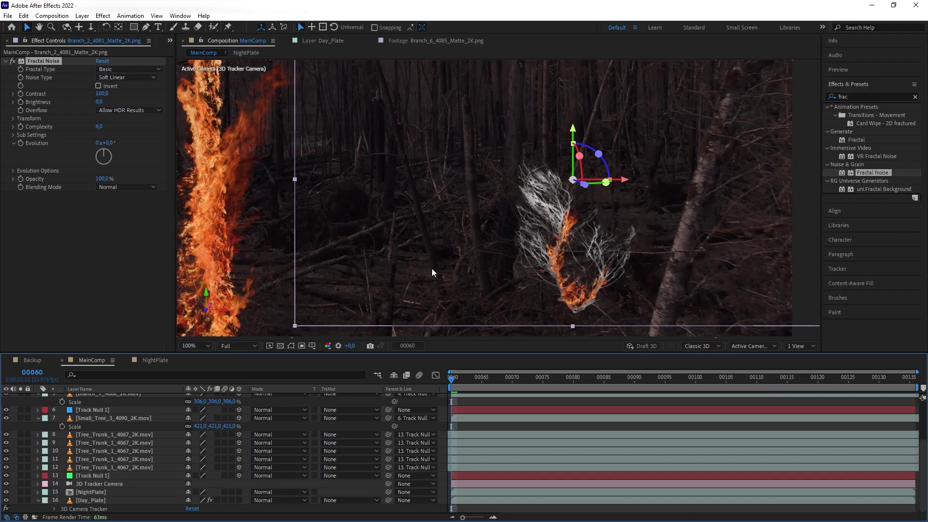
click(13, 119)
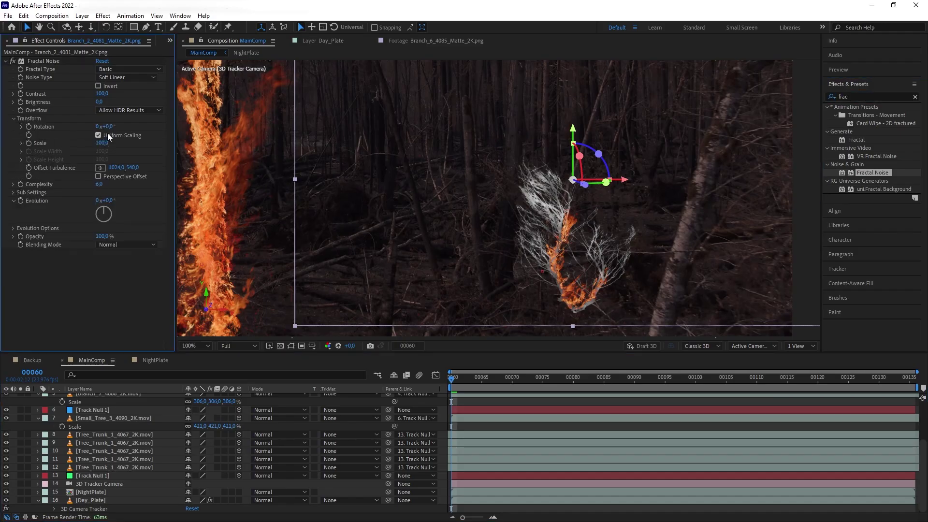
Apply Tint to the branch matte and map its white and black to dark colours sampled from the forest plate
click(865, 97)
text(tint)
drag(861, 140, 115, 289)
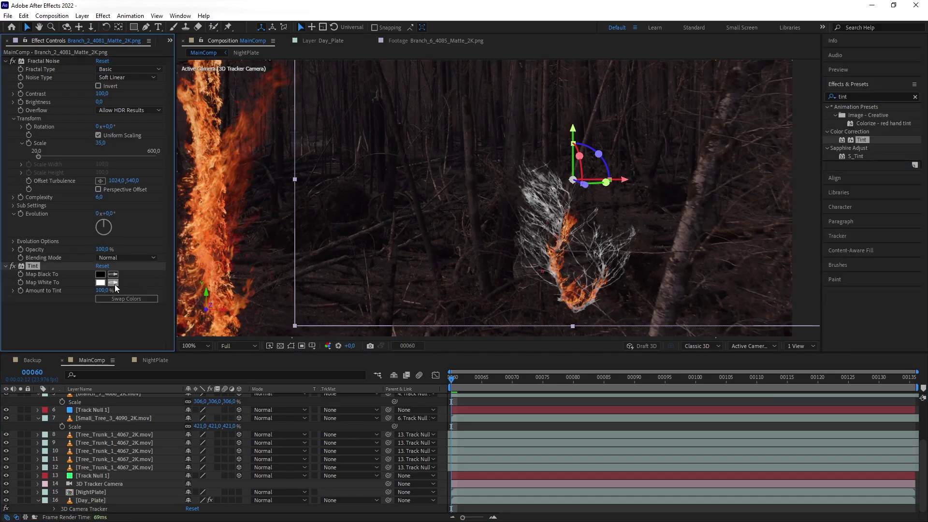
click(113, 282)
click(341, 205)
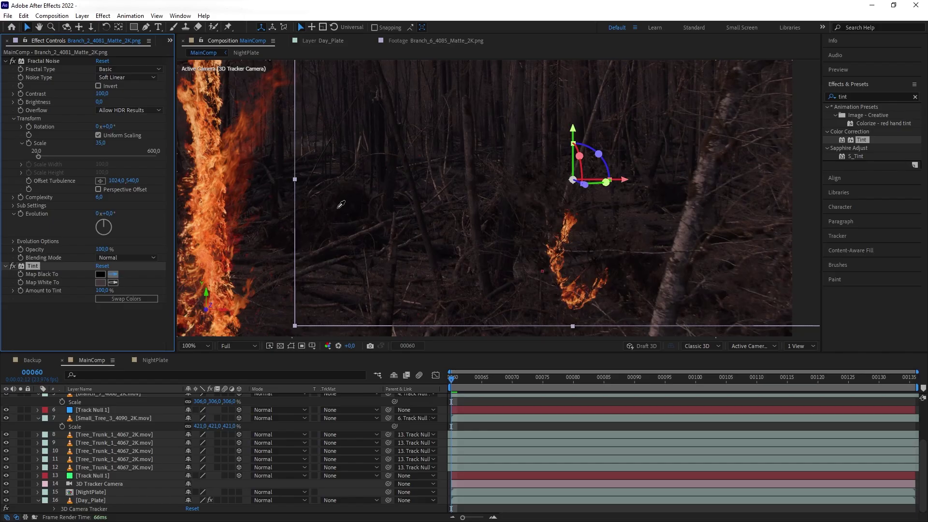
click(356, 215)
scroll(550, 221, down, 2)
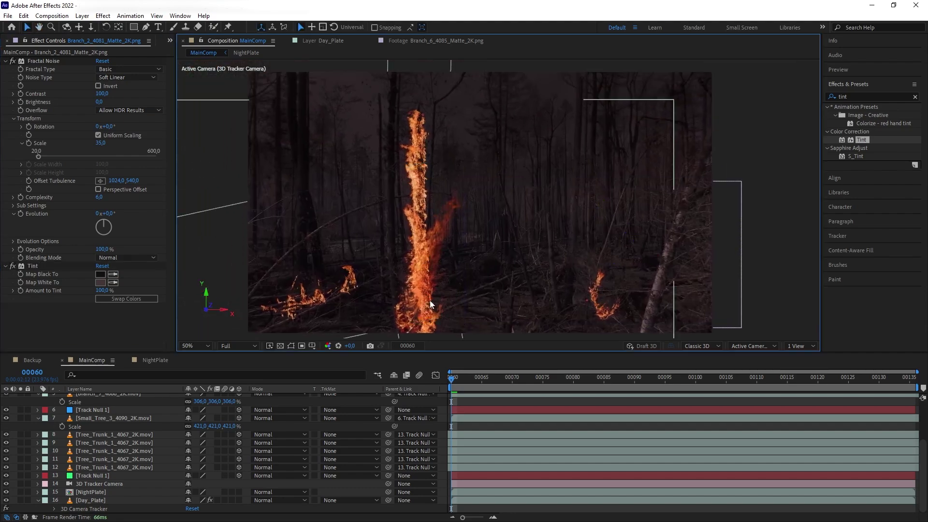
click(503, 281)
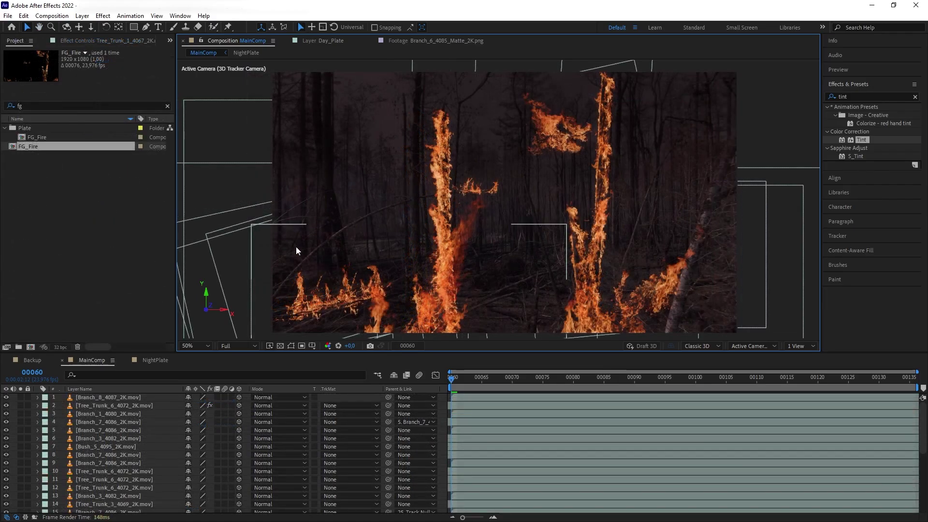
Solo all fire and matte layers, from Branch_8_4087_2K.mov through Branch_2_4081_Matte_2K.png, to isolate the flames
drag(593, 266, 607, 227)
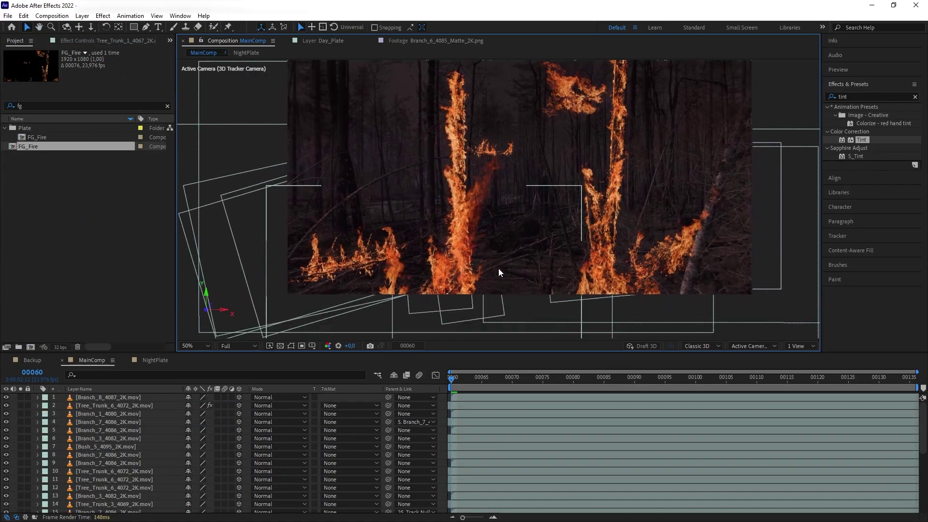
click(92, 397)
scroll(116, 430, down, 5)
shift+click(100, 441)
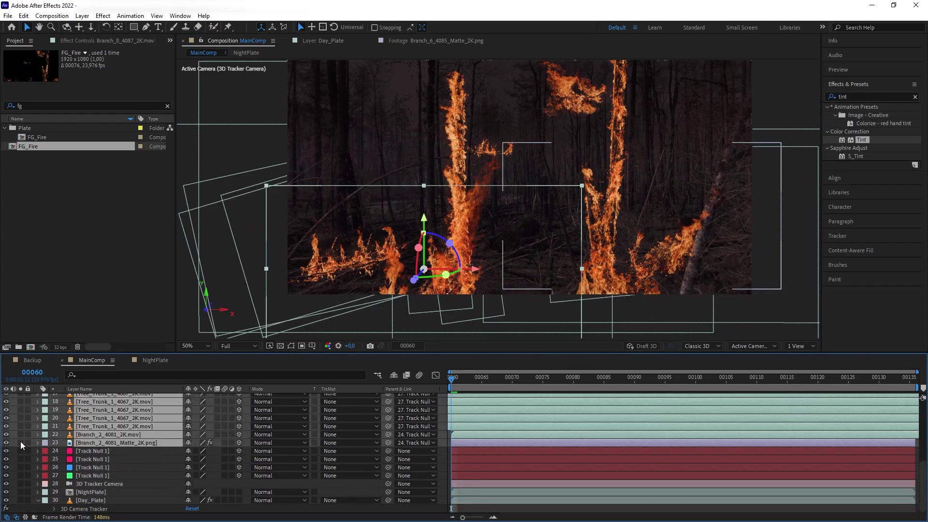
click(20, 442)
drag(652, 165, 575, 271)
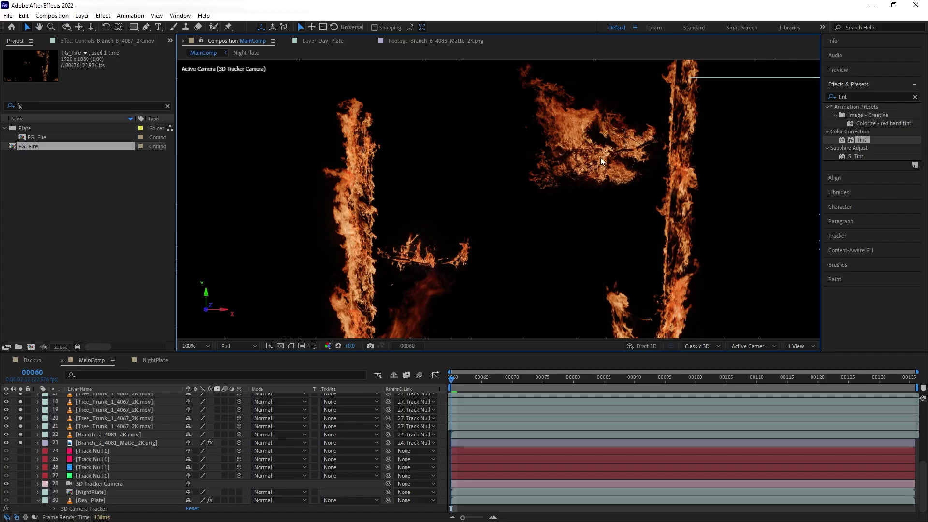
Examine the isolated flames on the tree trunks and branches and the grey branch matte beside the forked trunk at close range
scroll(574, 171, up, 2)
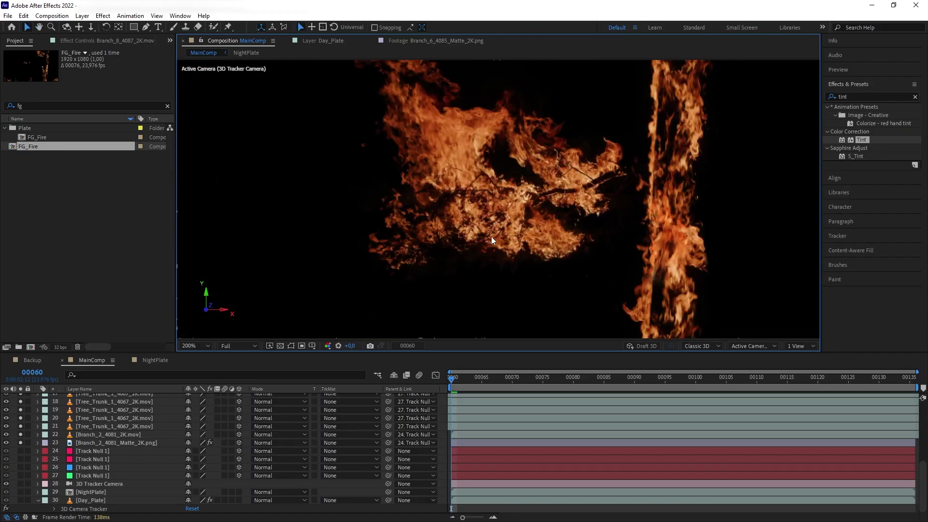
scroll(601, 185, down, 2)
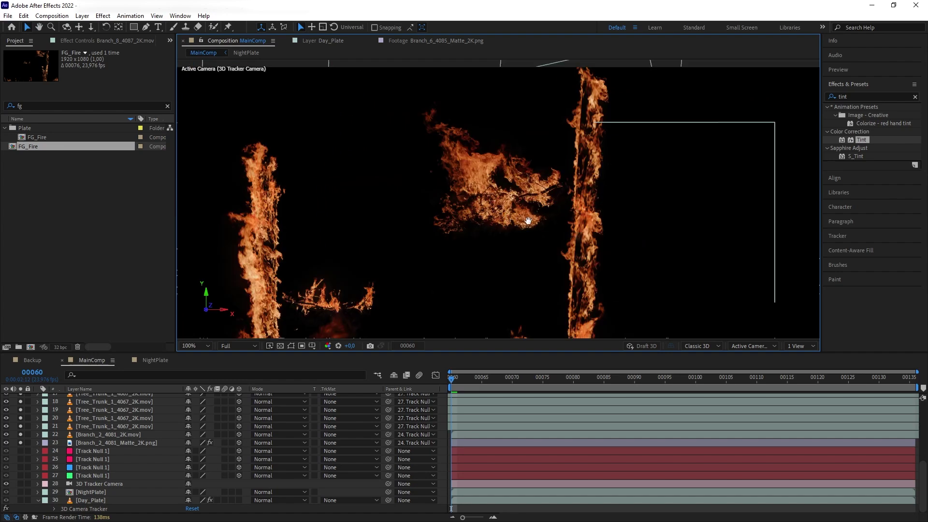
drag(529, 221, 563, 222)
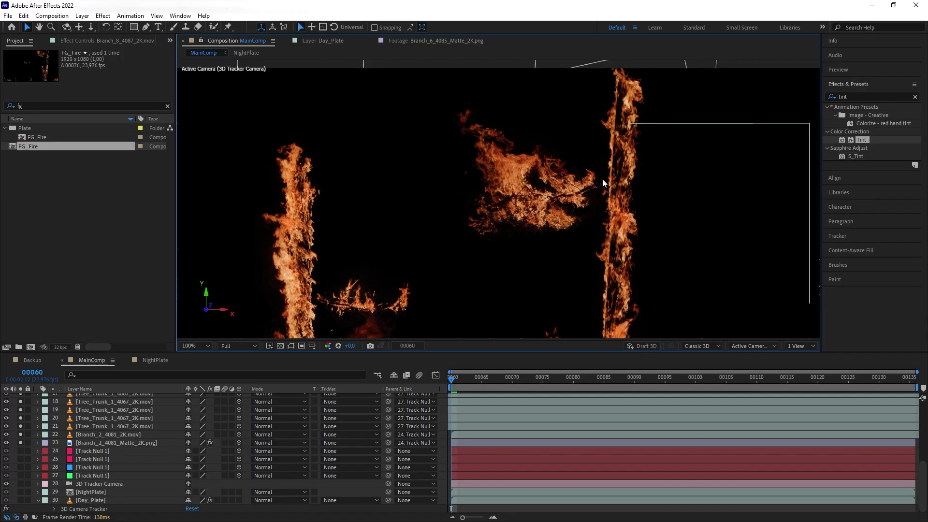
drag(450, 268, 492, 205)
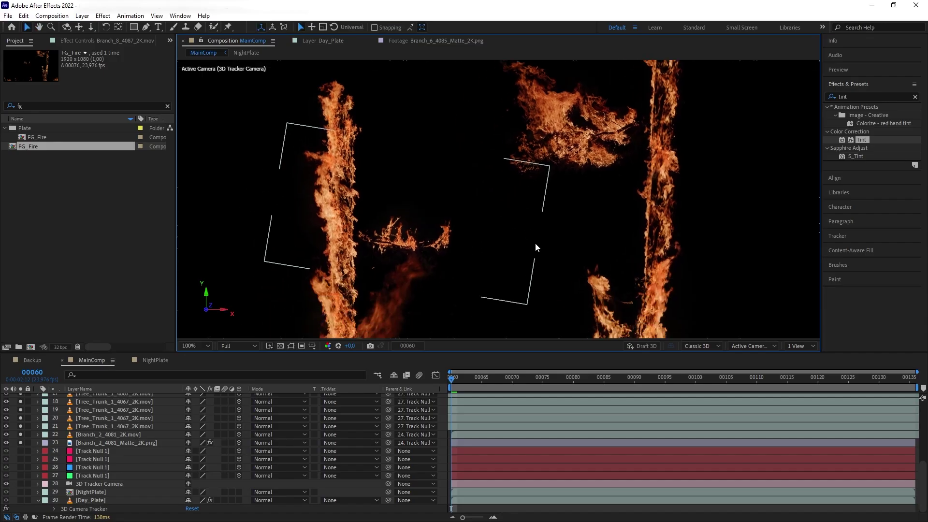
scroll(535, 243, down, 1)
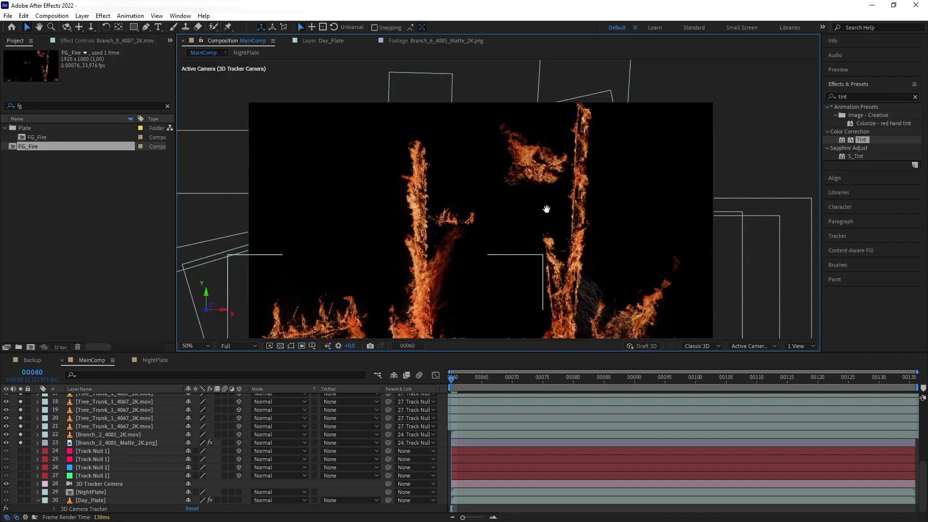
scroll(545, 207, down, 1)
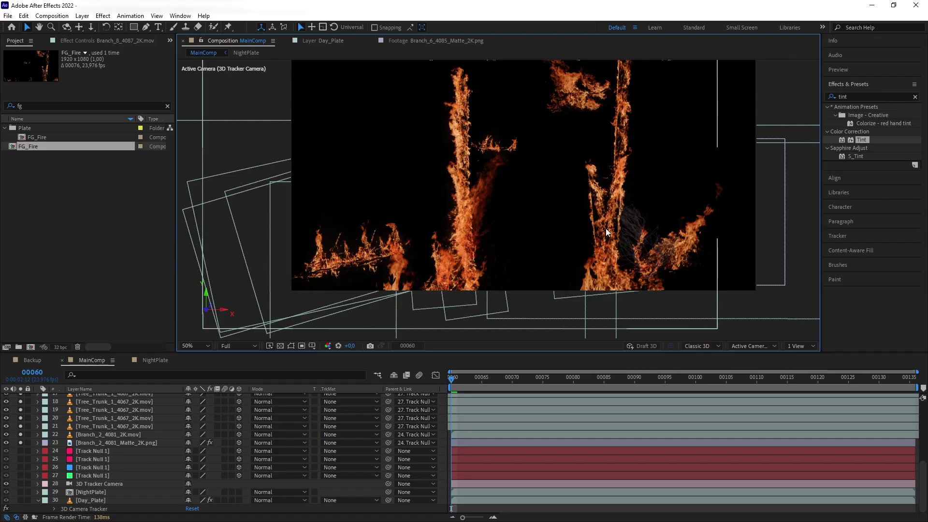
scroll(612, 141, up, 4)
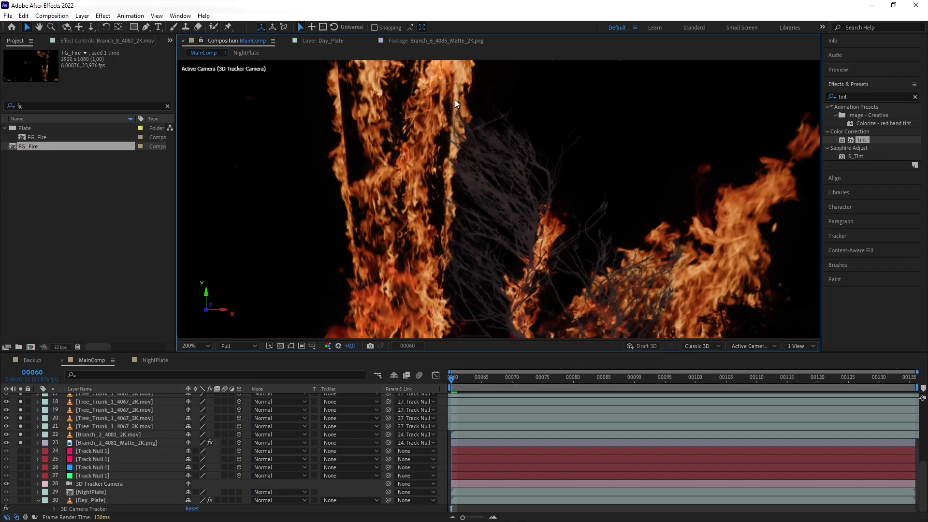
scroll(448, 154, down, 2)
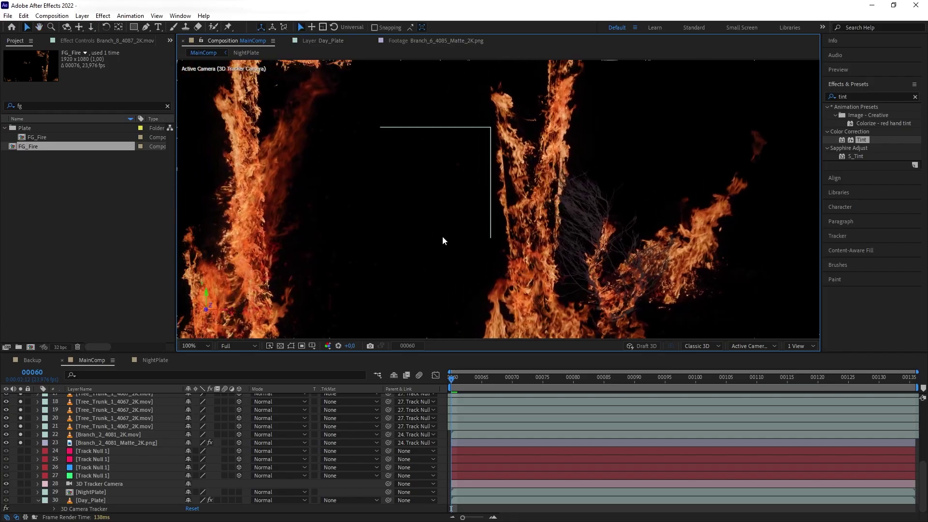
drag(607, 197, 635, 220)
key(comma)
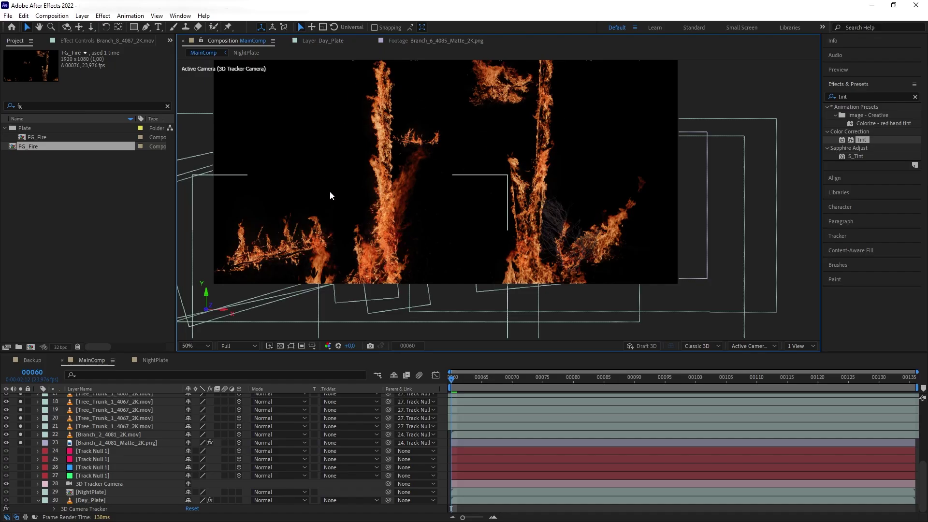
scroll(540, 225, up, 2)
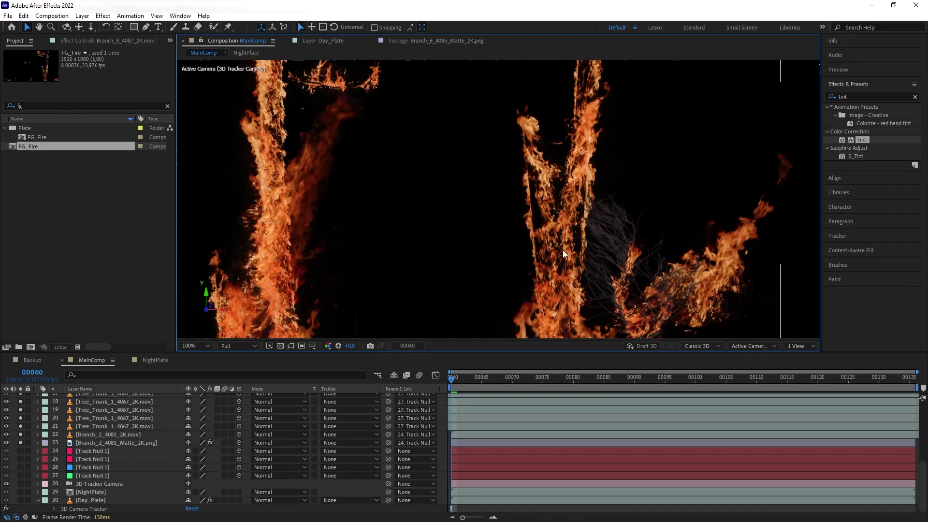
key(period)
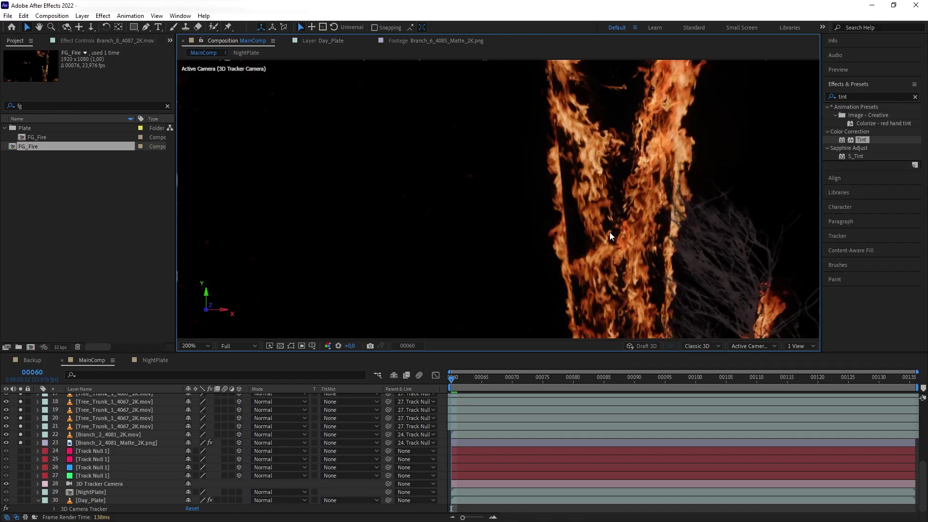
drag(610, 232, 409, 168)
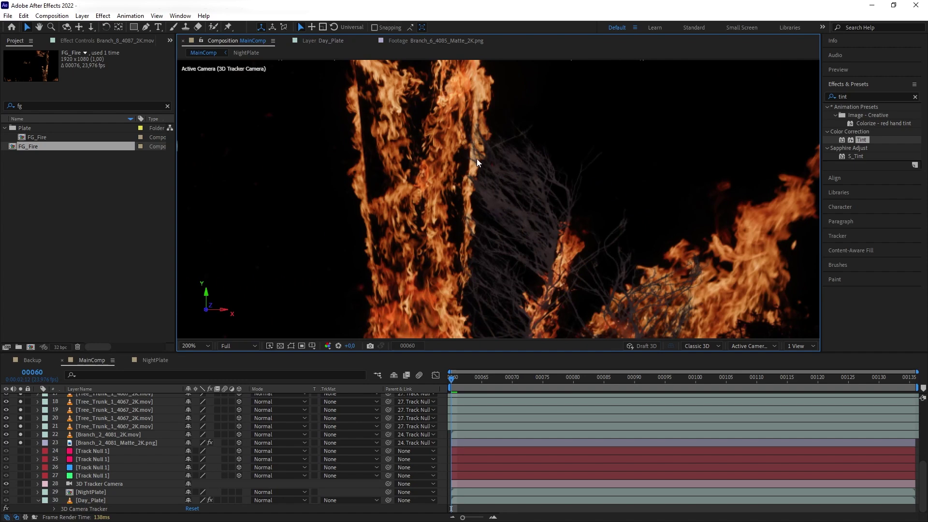
scroll(526, 260, down, 2)
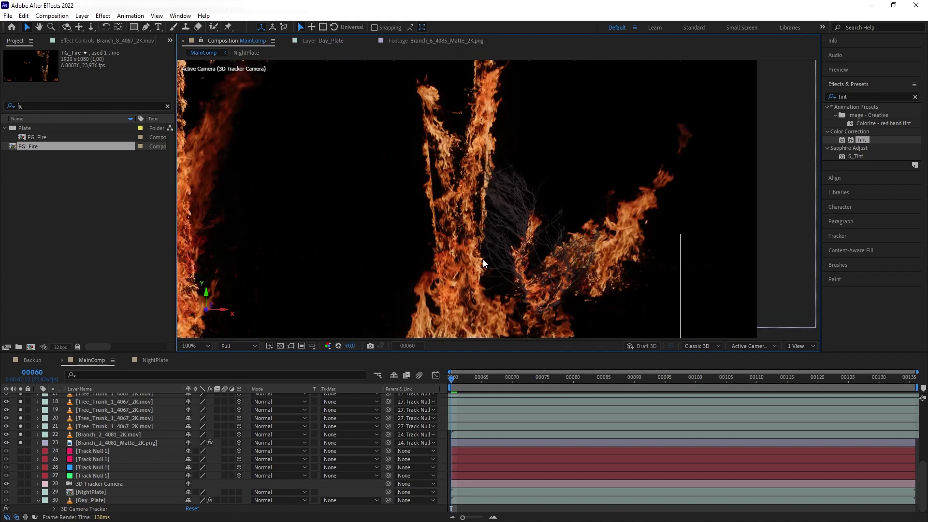
Duplicate the Branch_2_4081_Matte_2K.png layer
click(114, 442)
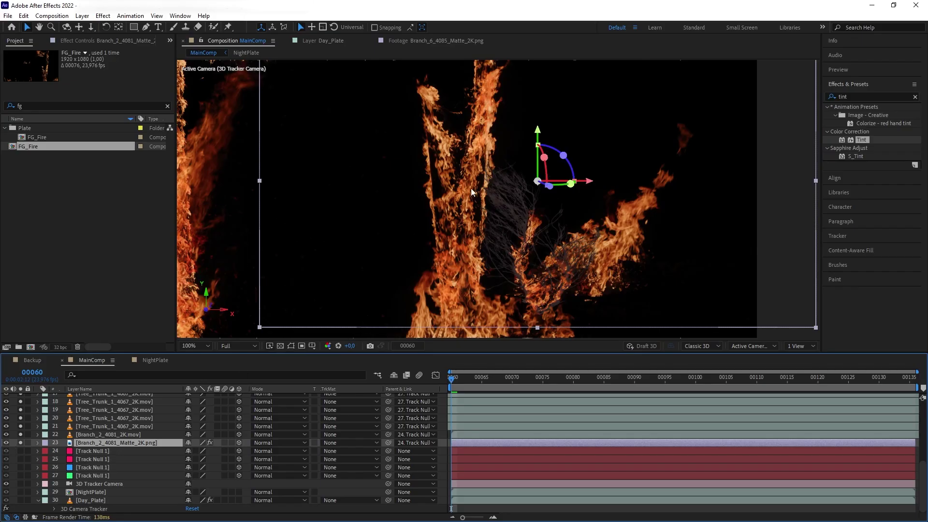
key(h)
drag(393, 206, 465, 207)
key(v)
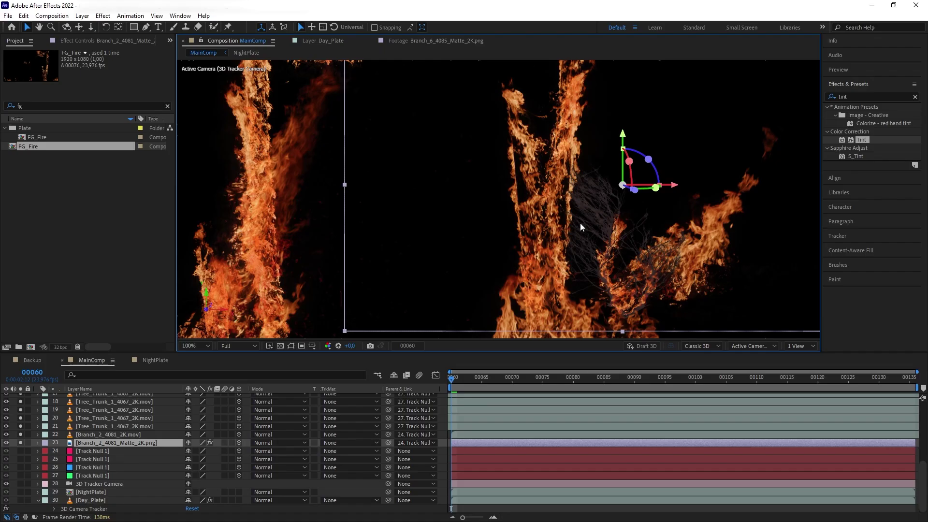
click(126, 451)
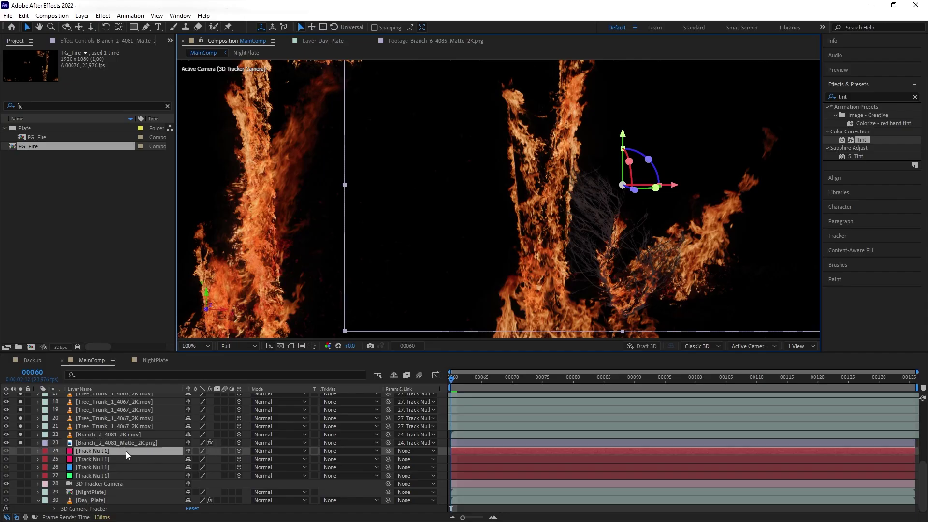
click(118, 444)
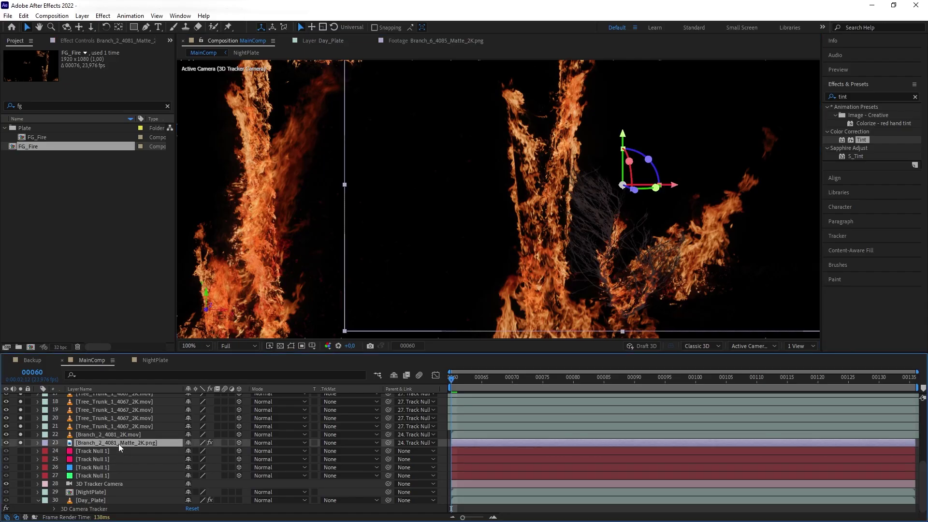
key(ctrl+d)
Disable Tint and Fractal Noise on the upper Branch_2_4081_Matte_2K.png copy and check the black branch against the flames
key(F3)
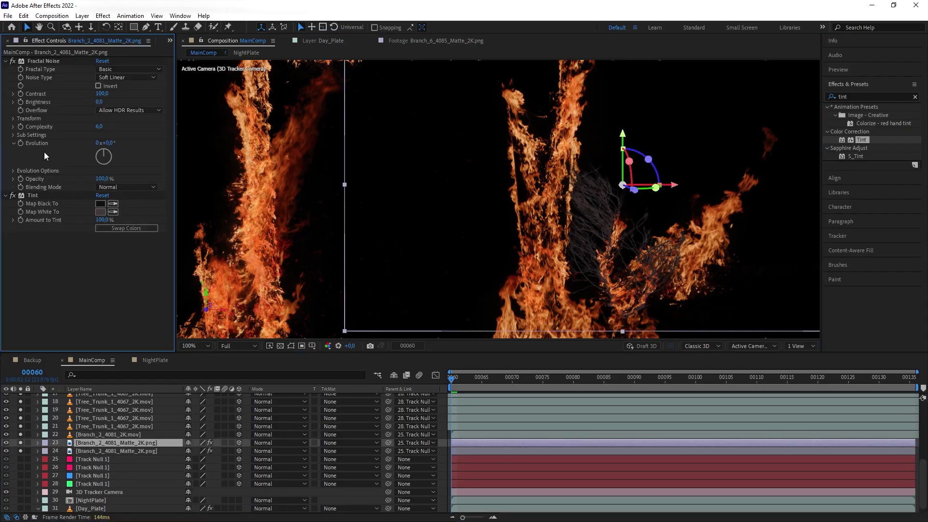
click(13, 195)
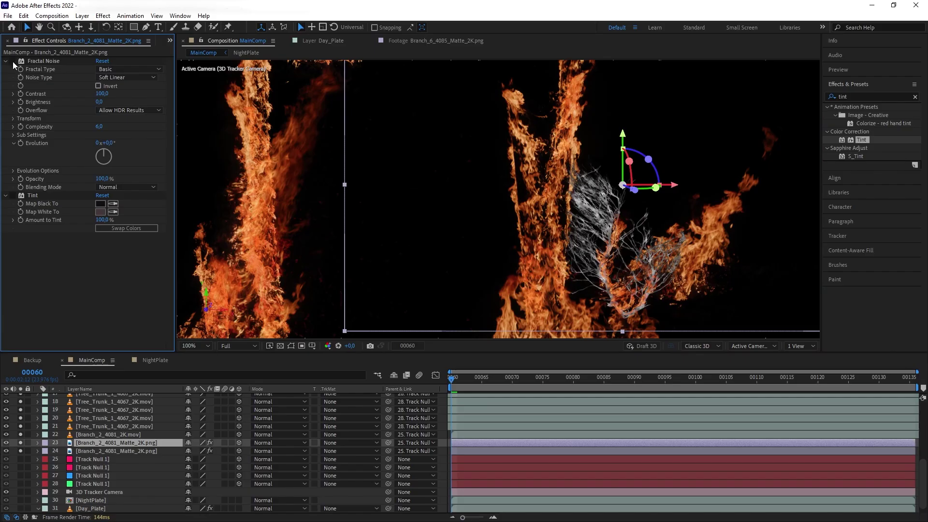
click(13, 61)
click(12, 61)
click(12, 61)
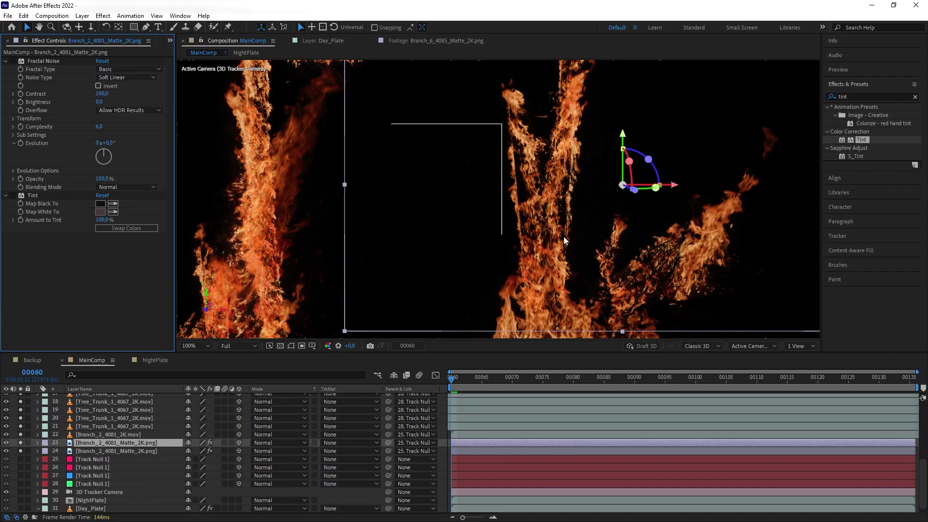
key(period)
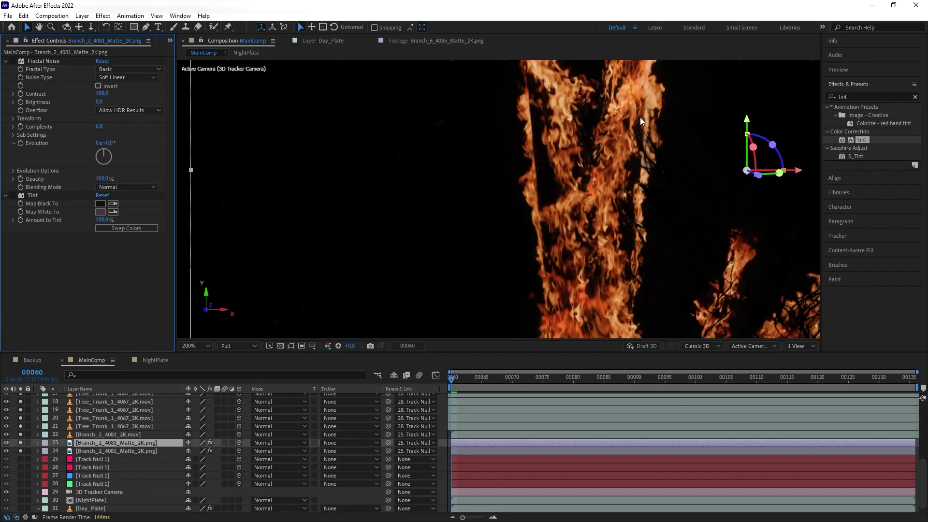
key(comma)
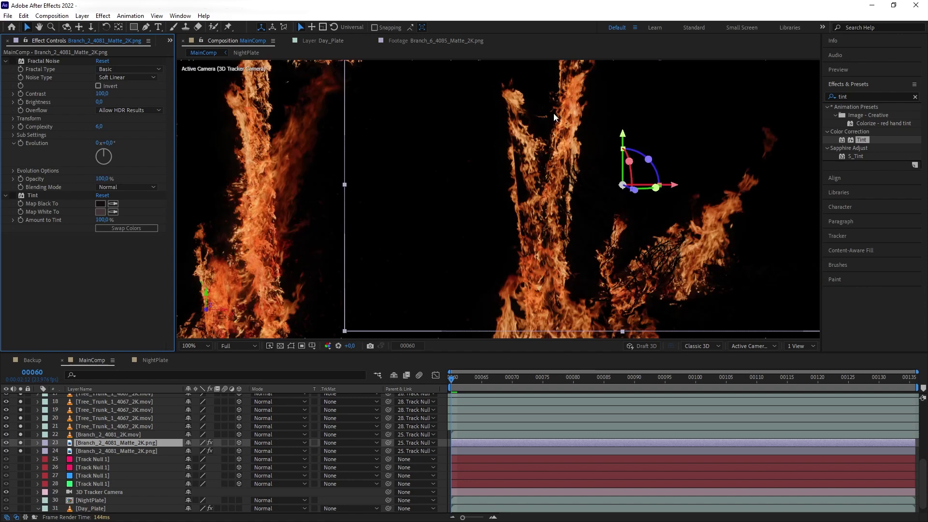
key(comma)
key(period)
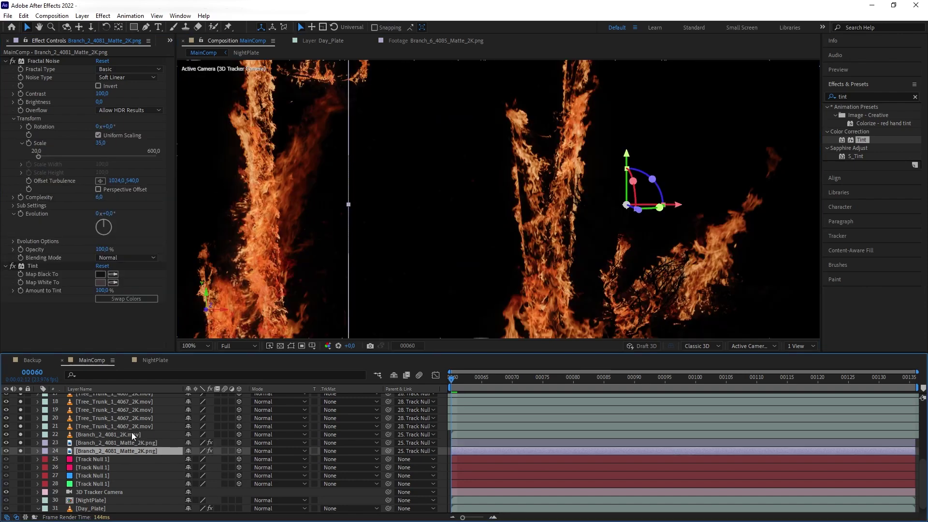
Set the blending mode of all fire layers, from Branch_2_4081_2K.mov up through Branch_8_4087_2K.mov, to Screen
click(135, 425)
click(132, 433)
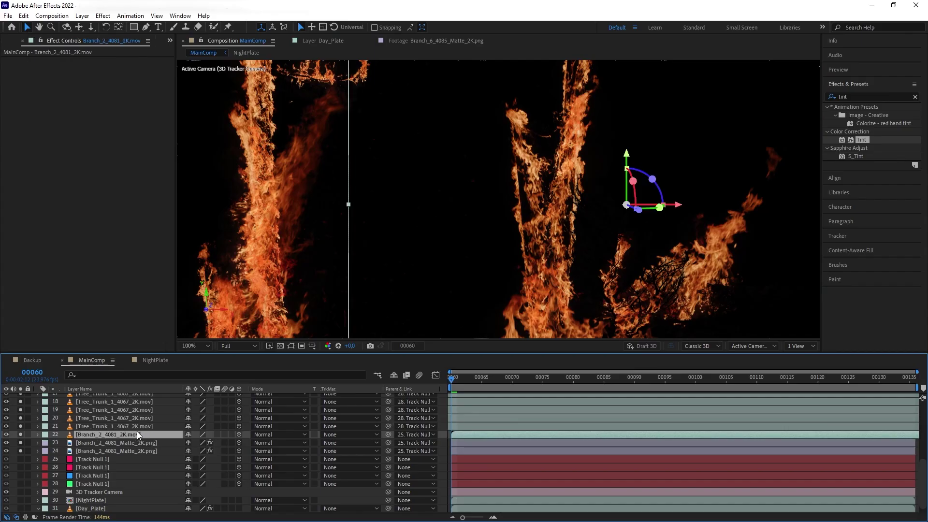
scroll(137, 426, up, 5)
shift+click(137, 397)
click(264, 399)
click(306, 236)
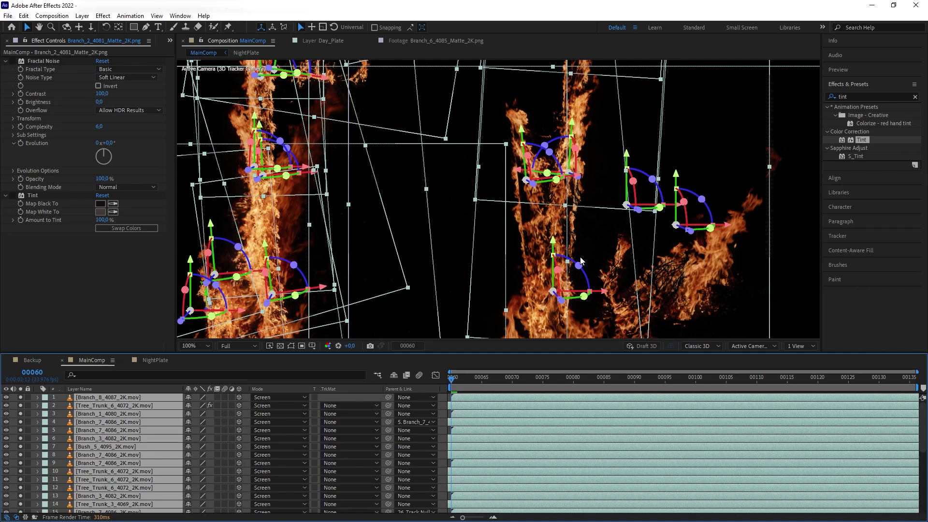
Pre-compose the fire layers and the upper black branch matte as ForegroundFire, and enable Collapse Transformations on the new layer
key(ctrl+shift+c)
text(ForegroundFire)
key(Return)
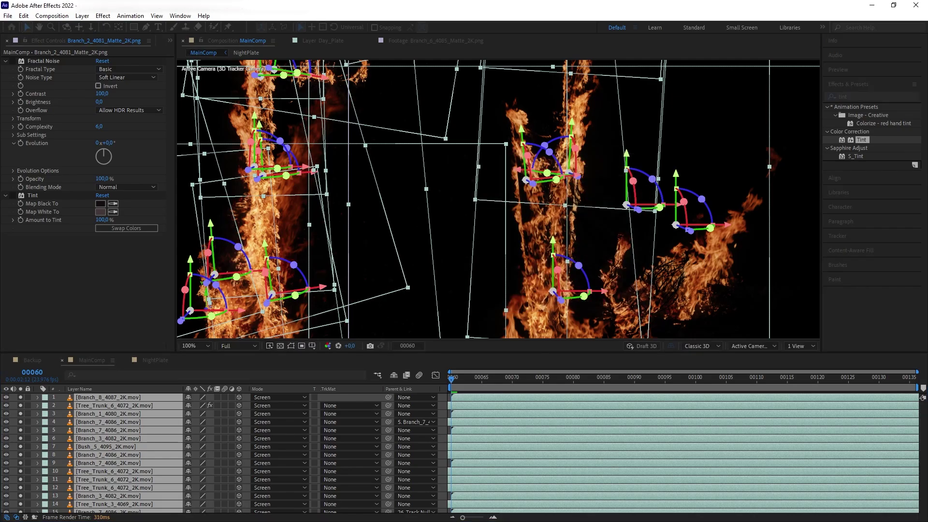
scroll(631, 189, down, 2)
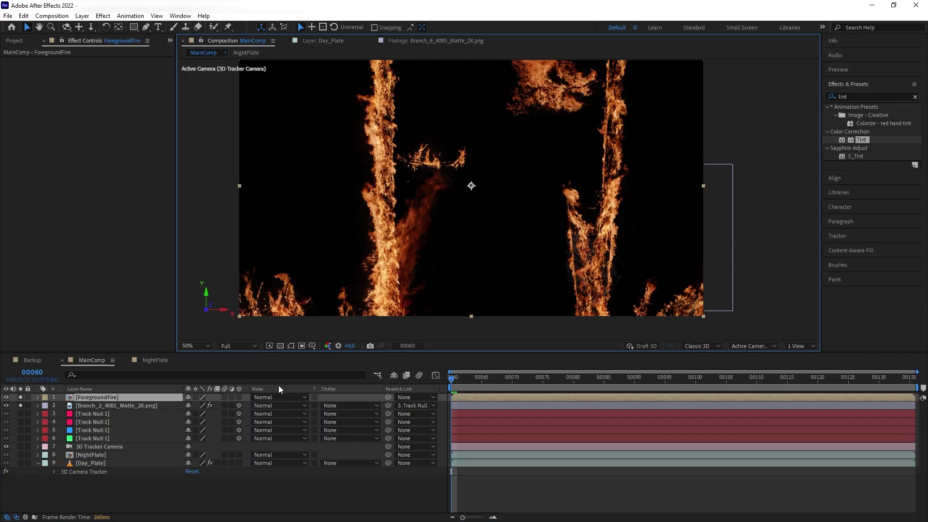
click(195, 397)
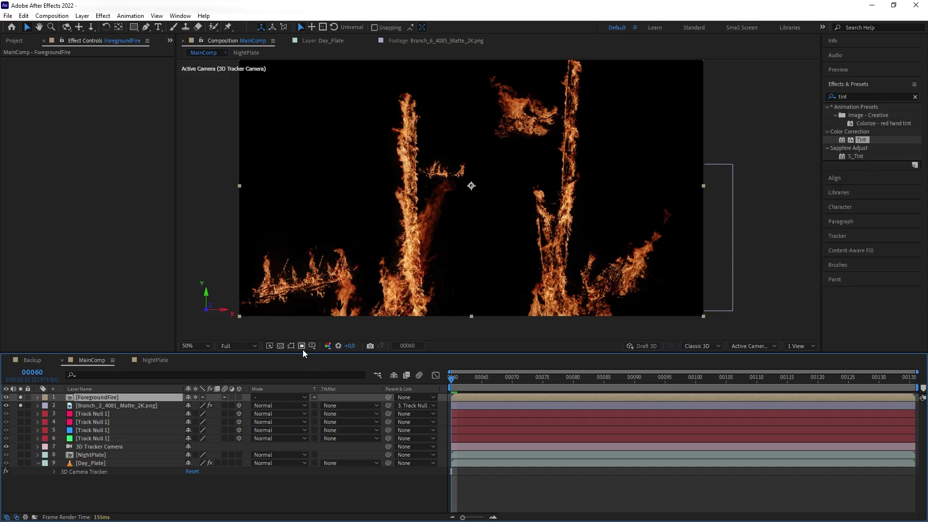
Show the transparency grid and examine the alpha of the flames and the black branch
click(281, 345)
scroll(553, 231, up, 3)
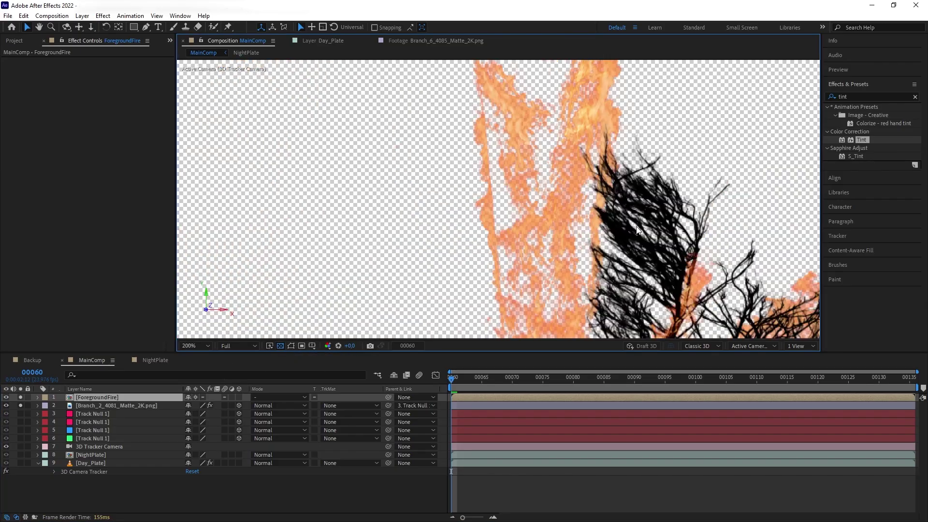
scroll(544, 207, down, 4)
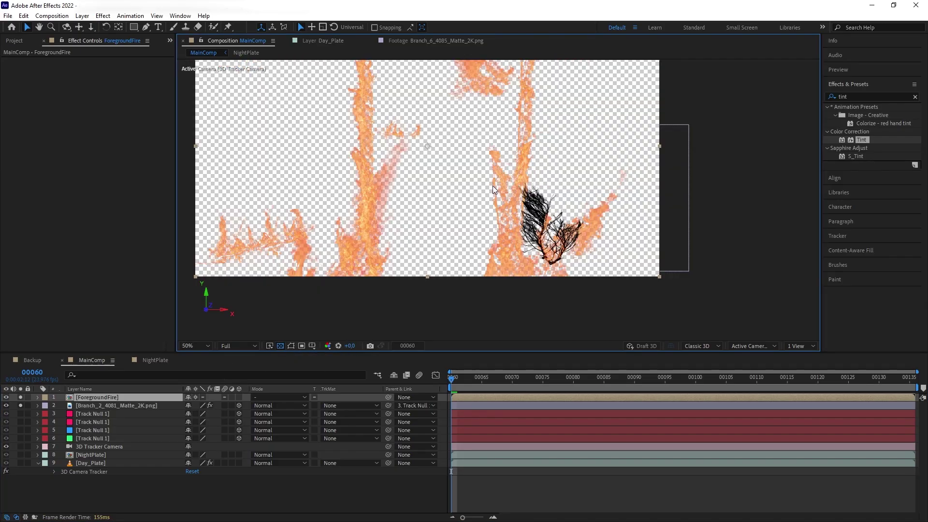
drag(492, 186, 530, 247)
key(v)
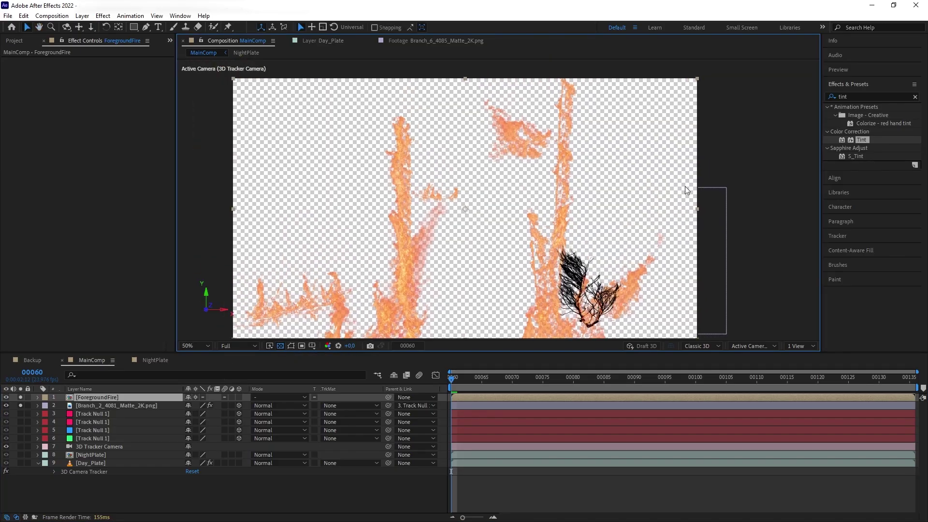
Apply Solid Composite to the ForegroundFire layer and set its colour to black (000000)
click(863, 95)
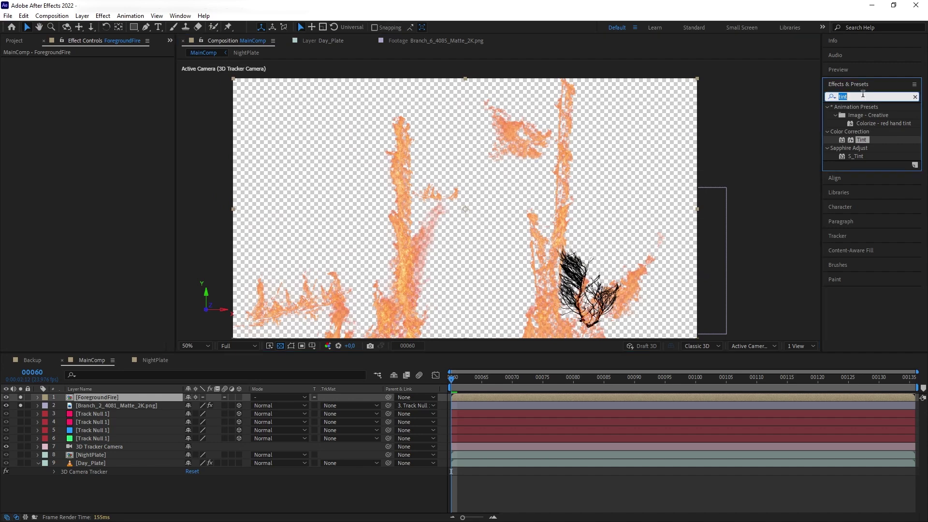
text(solid)
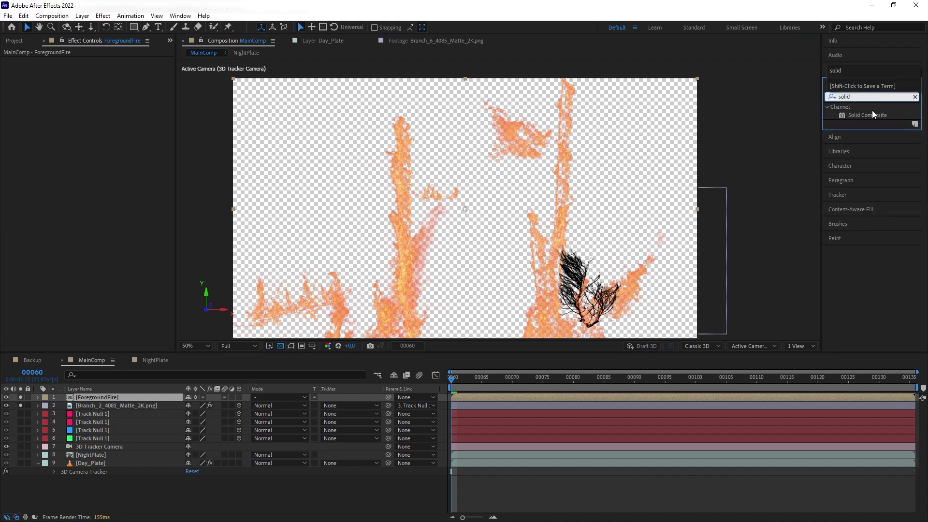
double_click(872, 114)
click(101, 78)
drag(126, 324, 2, 414)
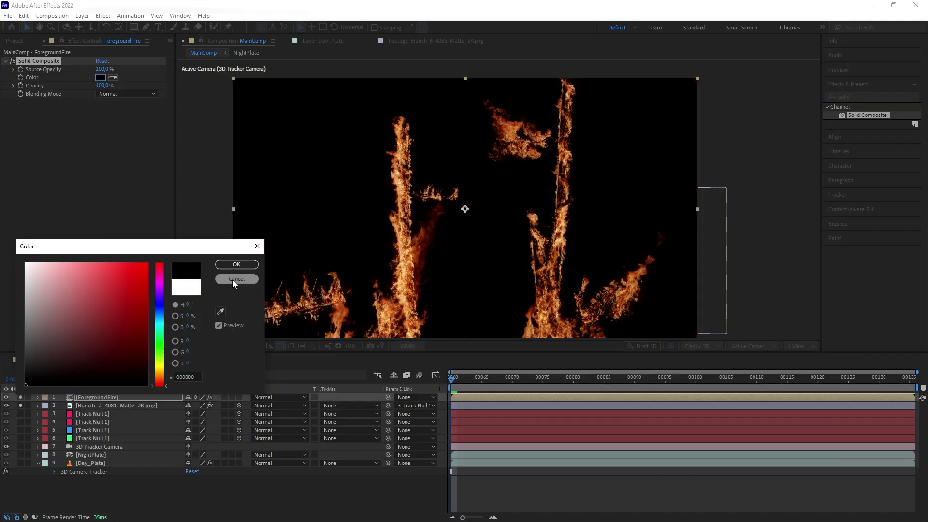
click(226, 267)
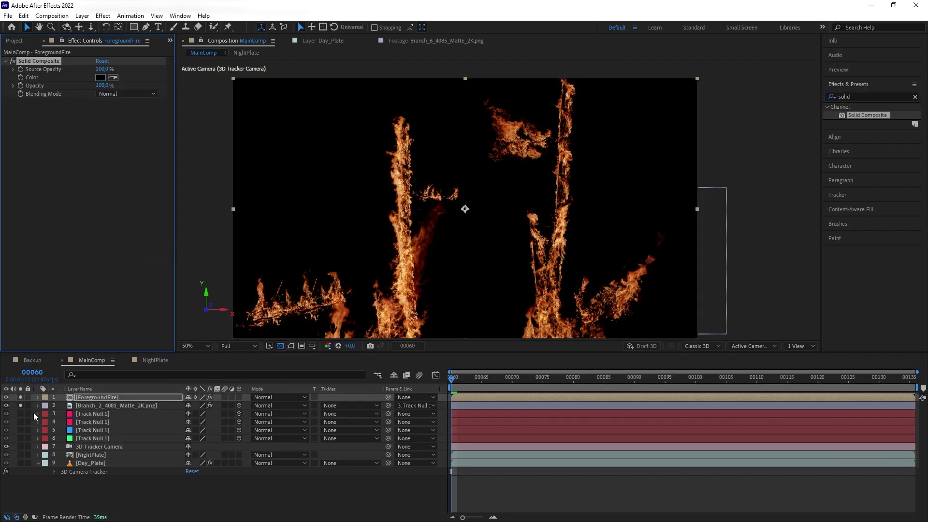
Turn off solo for the ForegroundFire and Branch_2_4081_Matte_2K.png layers and set ForegroundFire's blending mode to Screen
click(20, 405)
click(20, 396)
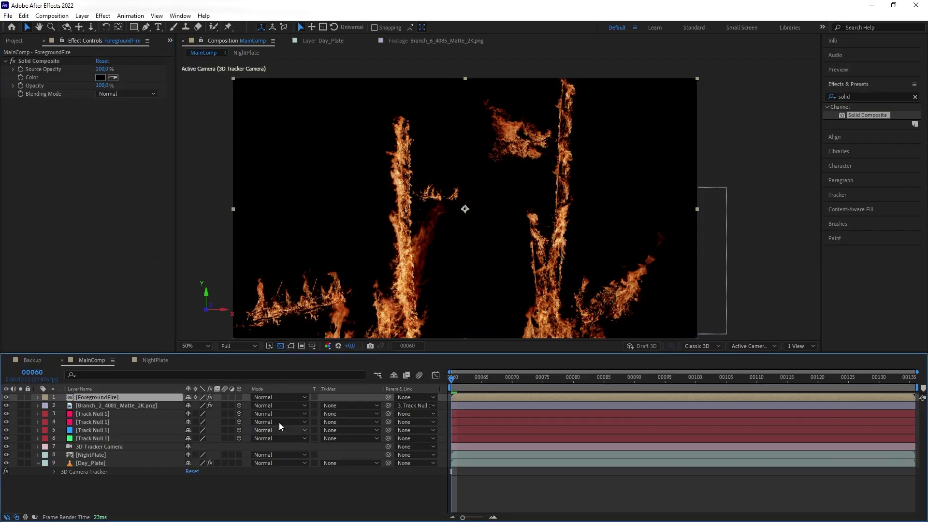
click(281, 398)
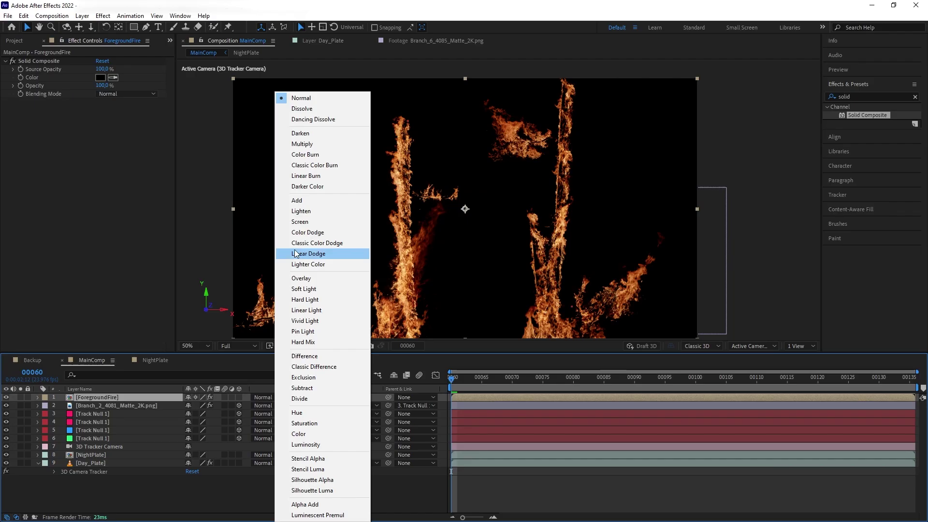
click(298, 221)
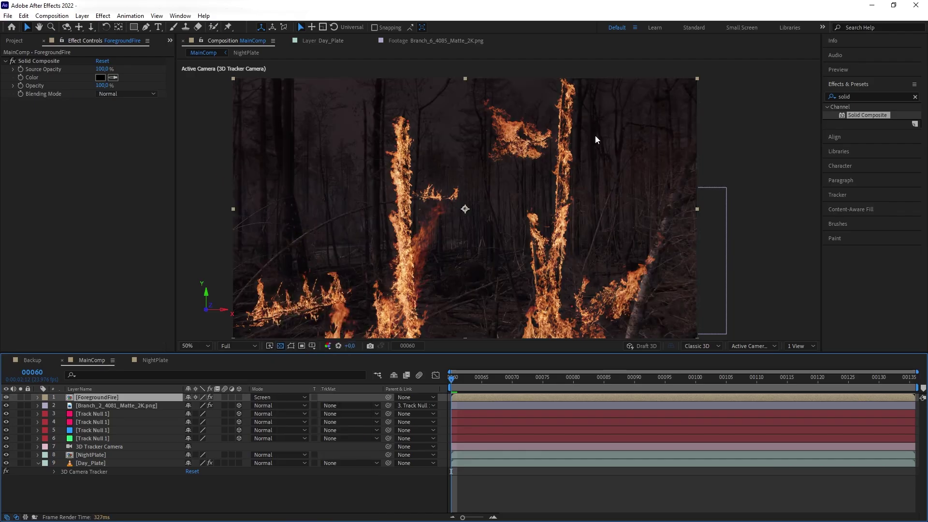
Try the default Glow effect on the ForegroundFire layer and delete it again
click(864, 95)
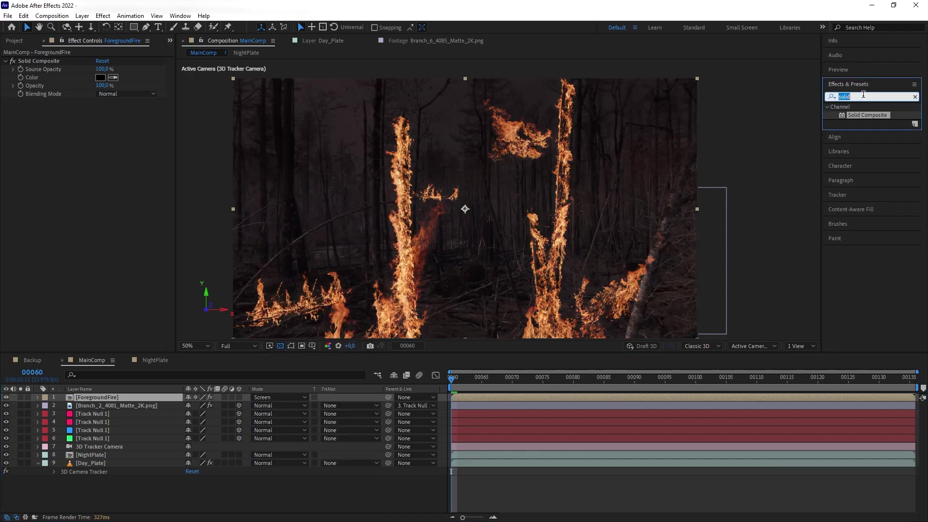
text(glow)
double_click(863, 307)
scroll(601, 163, up, 4)
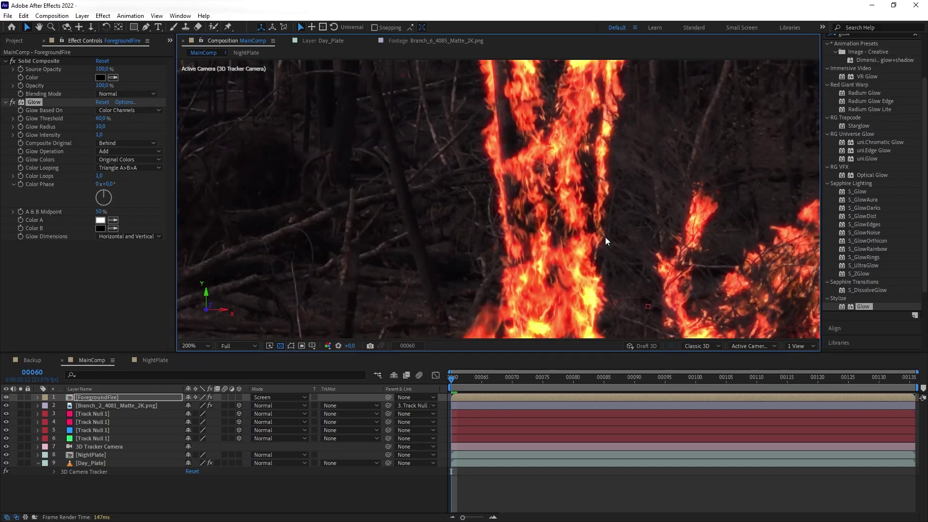
scroll(454, 168, down, 4)
click(67, 143)
key(Delete)
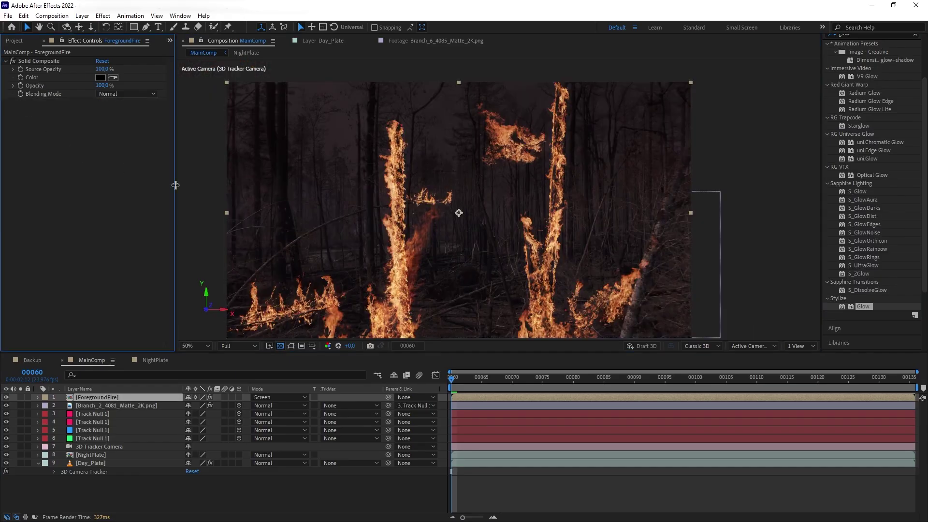
Apply Tint to the ForegroundFire layer below Solid Composite and set the Amount to Tint to 80%
scroll(857, 80, up, 3)
click(851, 96)
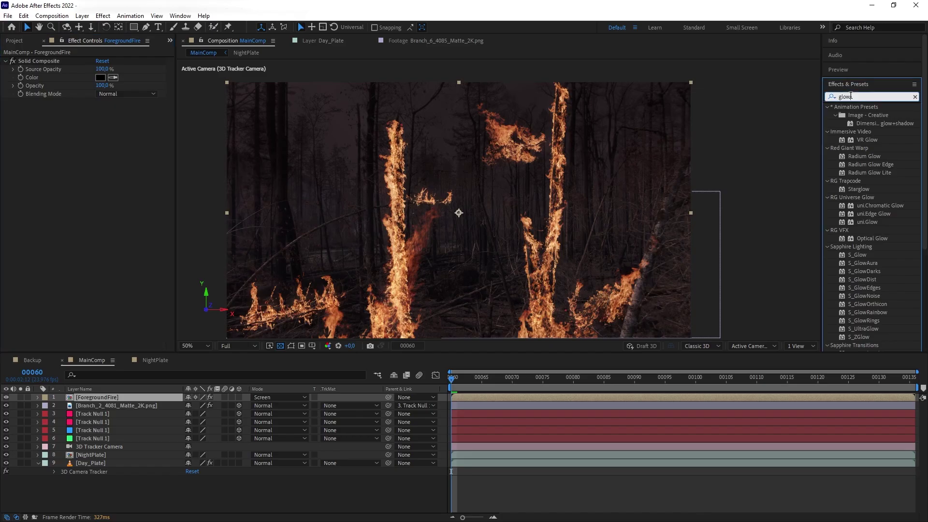
text(tint)
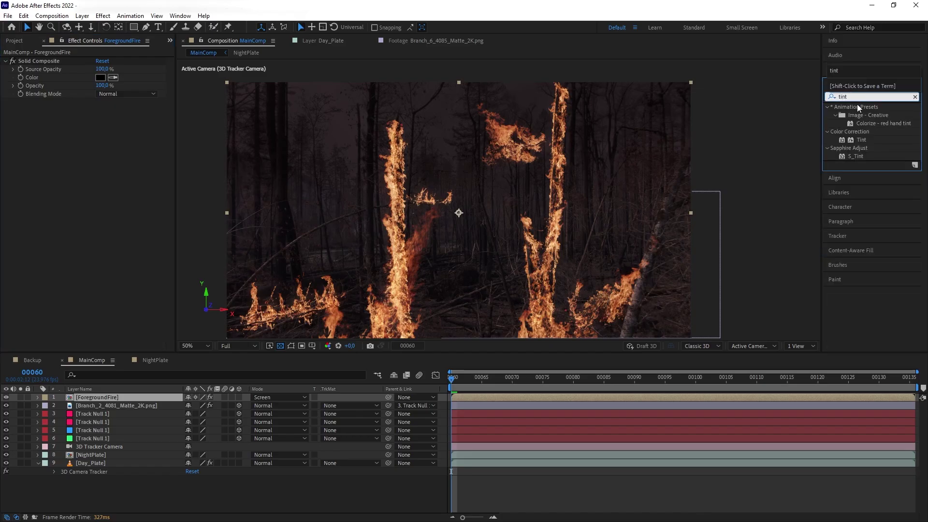
drag(857, 143, 96, 154)
click(100, 127)
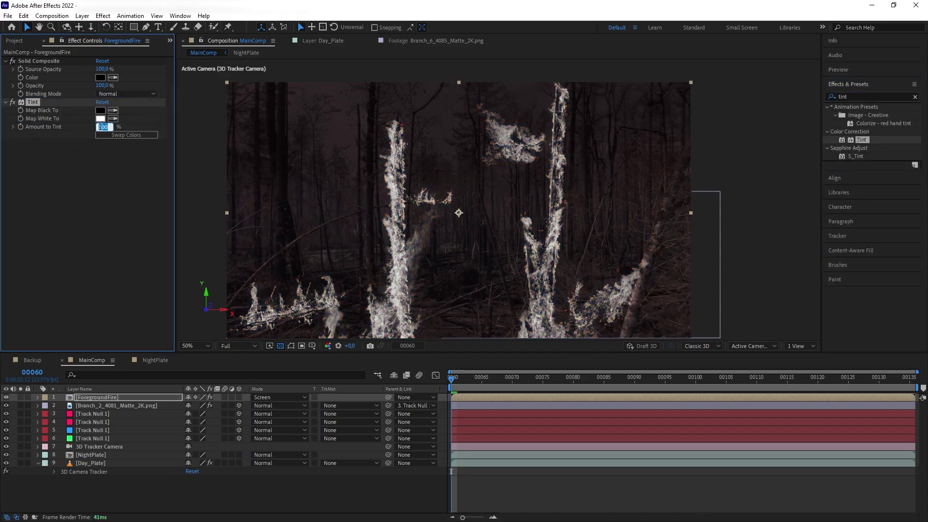
text(80)
Add Curves below Tint on ForegroundFire and brighten the flames by pulling the RGB curve's white point inward
click(853, 96)
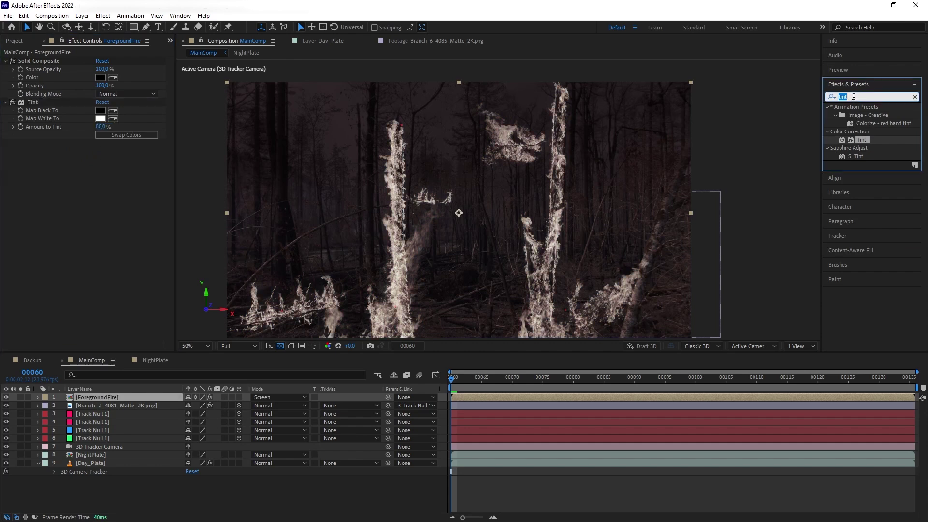
text(curve)
drag(864, 140, 98, 174)
Recolour the flames by raising the red curve, lowering the blue curve and fine-tuning the green curve, and collapse Curves
click(116, 152)
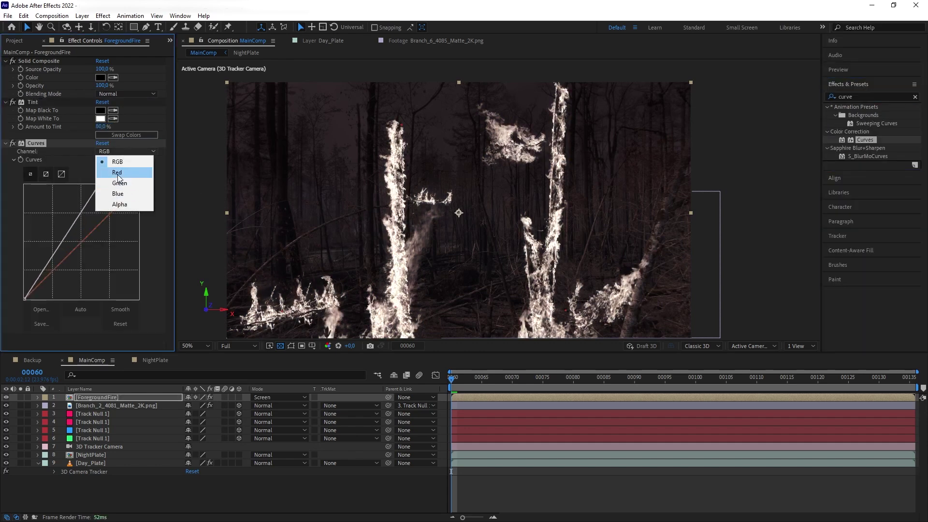
click(117, 174)
mouse_move(80, 242)
mouse_down()
mouse_move(71, 231)
mouse_move(89, 248)
mouse_up()
click(125, 151)
click(116, 186)
click(126, 151)
click(116, 177)
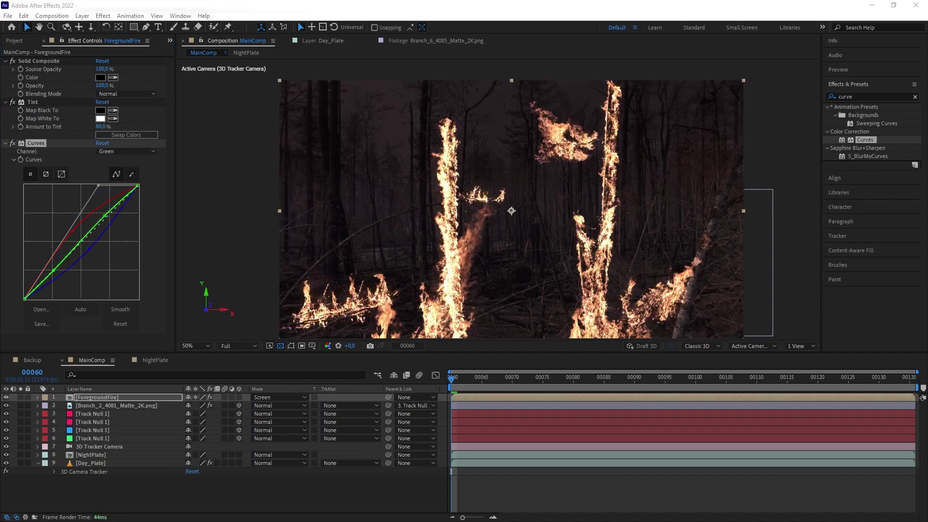
click(6, 144)
Add Glow below Curves on ForegroundFire with a Glow Threshold of 15% and a Glow Radius of 400
click(878, 96)
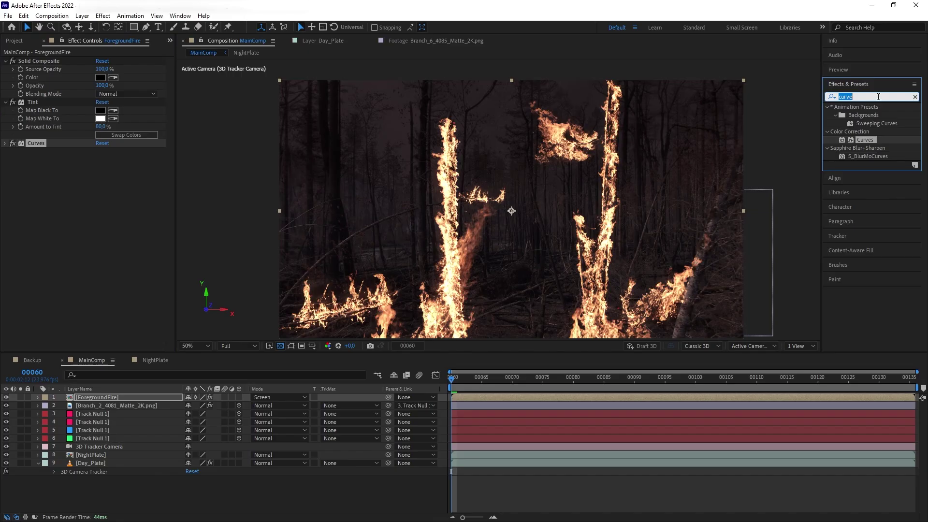
text(glow)
drag(863, 221, 112, 192)
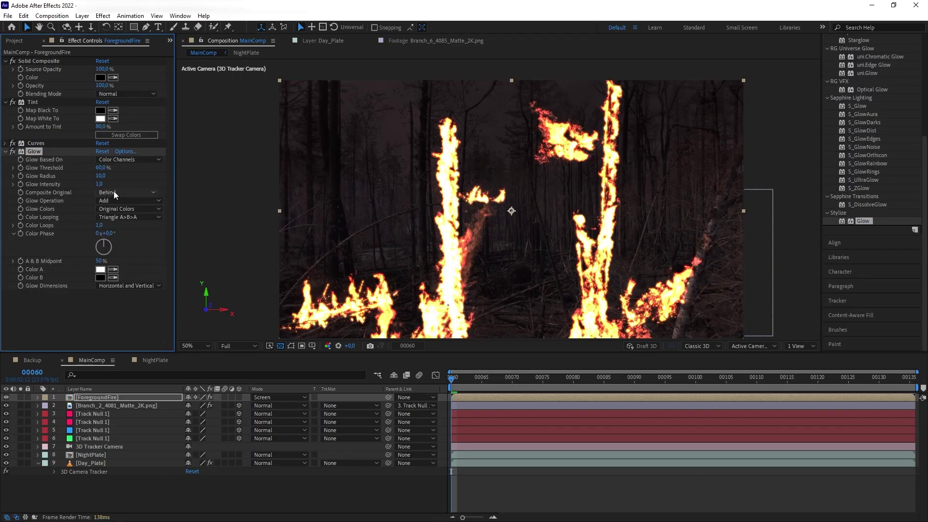
click(101, 167)
key(Return)
click(98, 176)
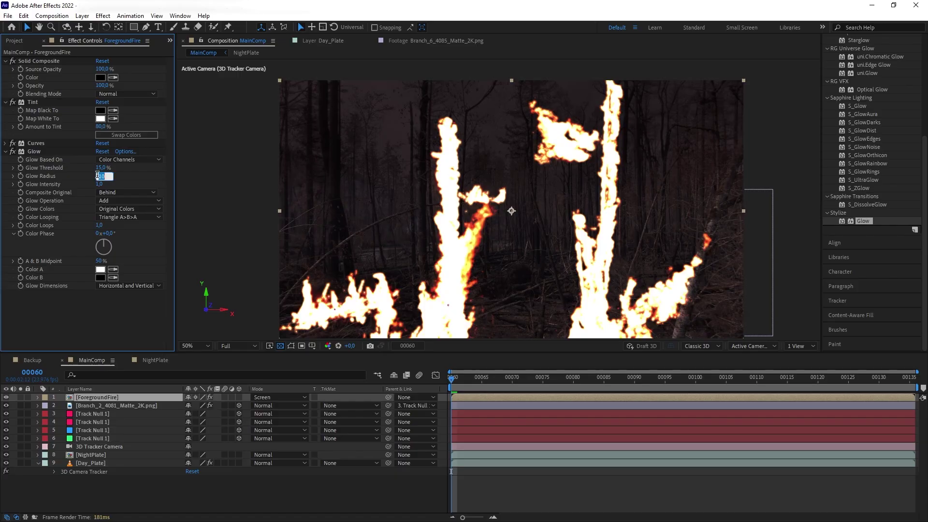
text(400)
key(Return)
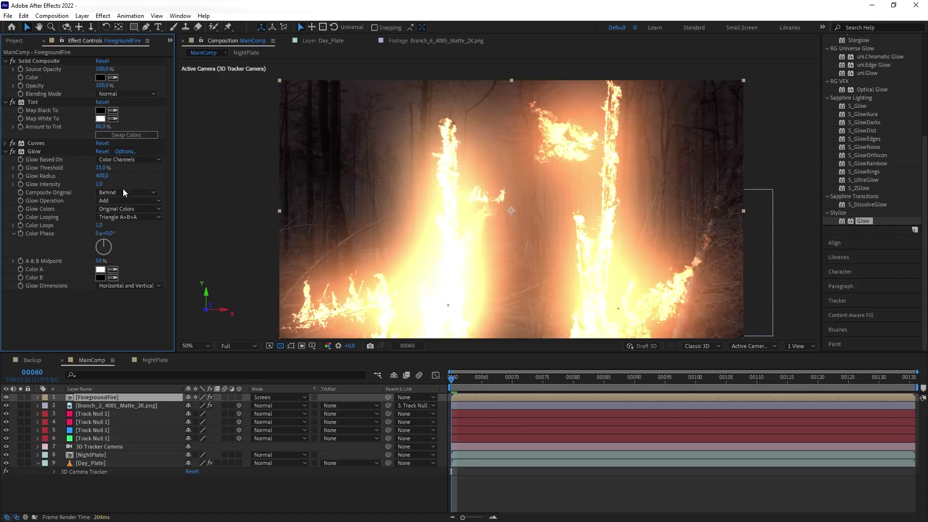
Set the Glow Intensity to 0,5 and the Glow Operation to Screen
click(99, 185)
text(,5)
key(Return)
click(124, 201)
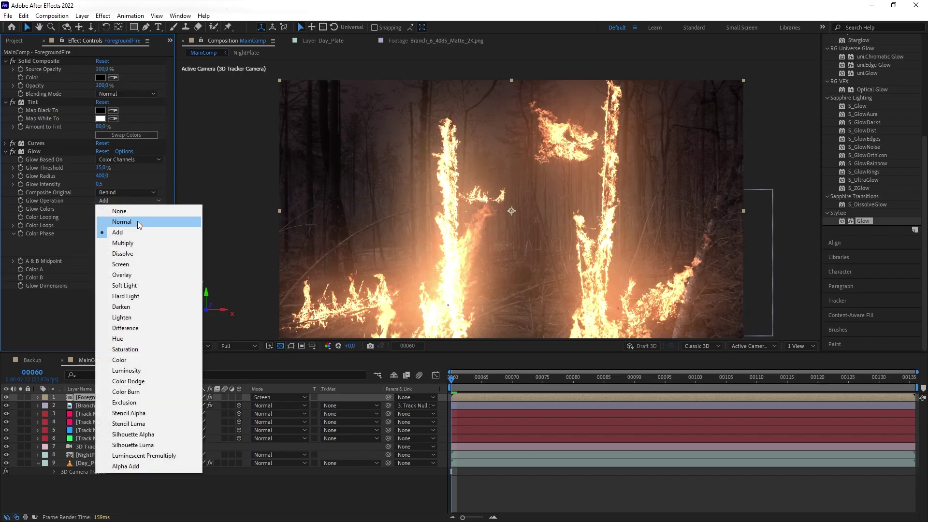
click(136, 255)
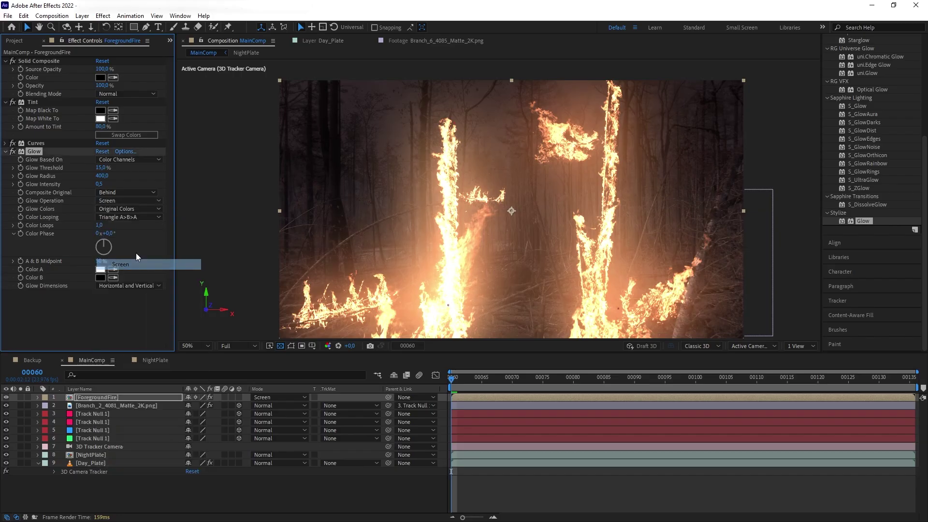
Switch the Glow Colors to A & B Colors and the Color Looping to Sawtooth A>B
click(101, 209)
click(120, 230)
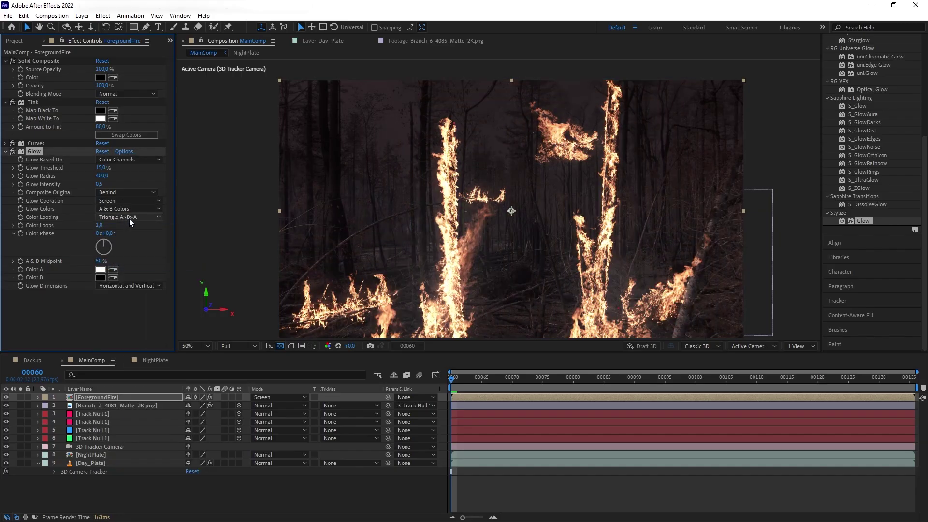
click(120, 218)
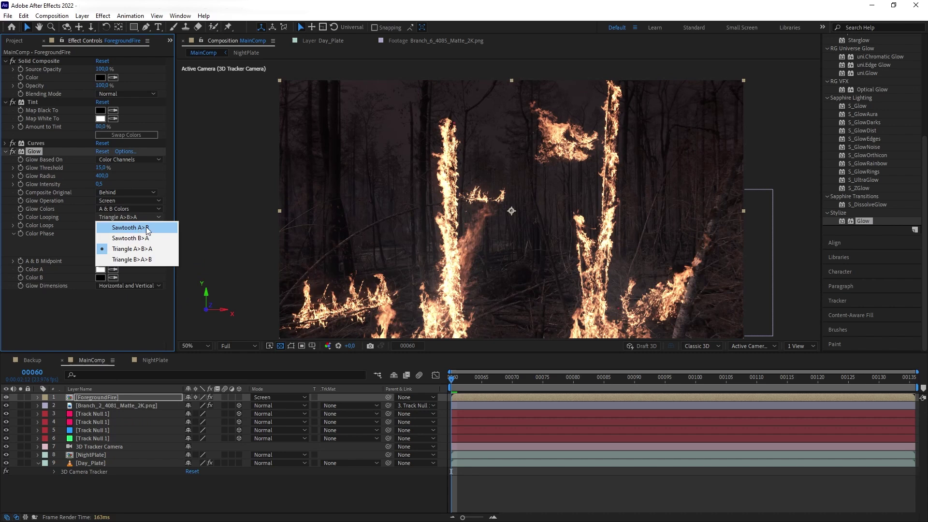
click(146, 227)
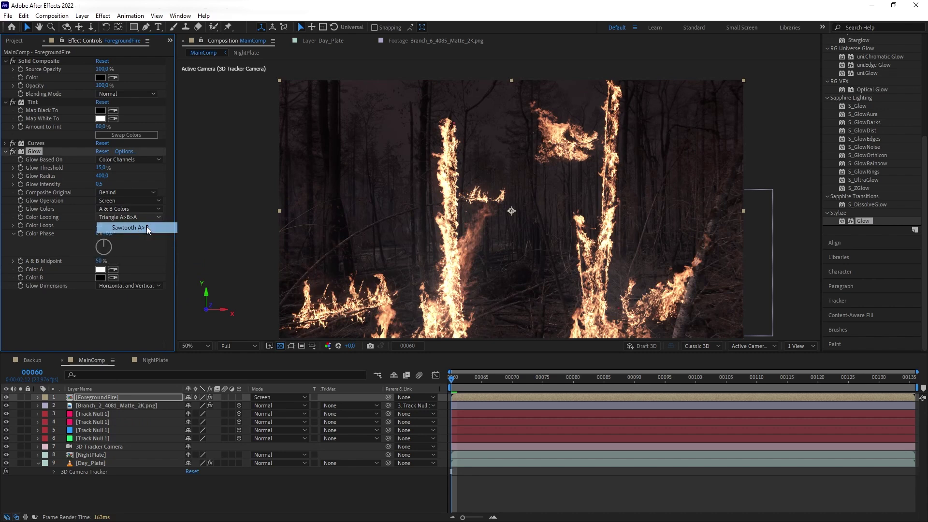
Set the Glow's Color A to a pale yellow-orange and Color B to a saturated orange, about FFA200
click(100, 269)
click(161, 374)
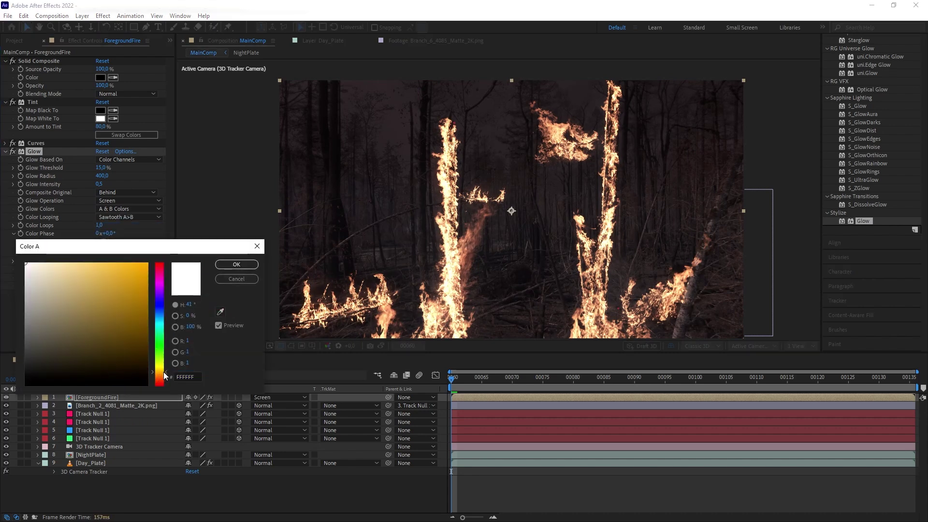
click(82, 265)
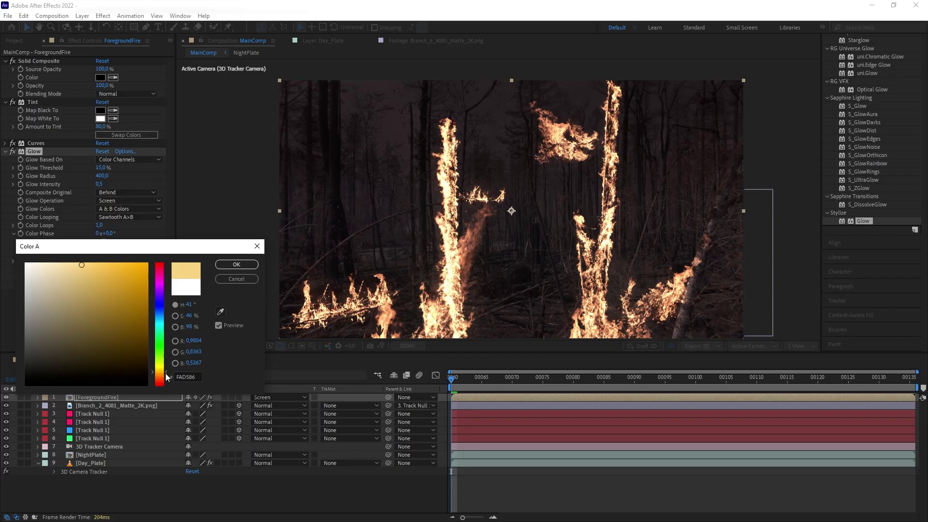
key(Return)
click(101, 277)
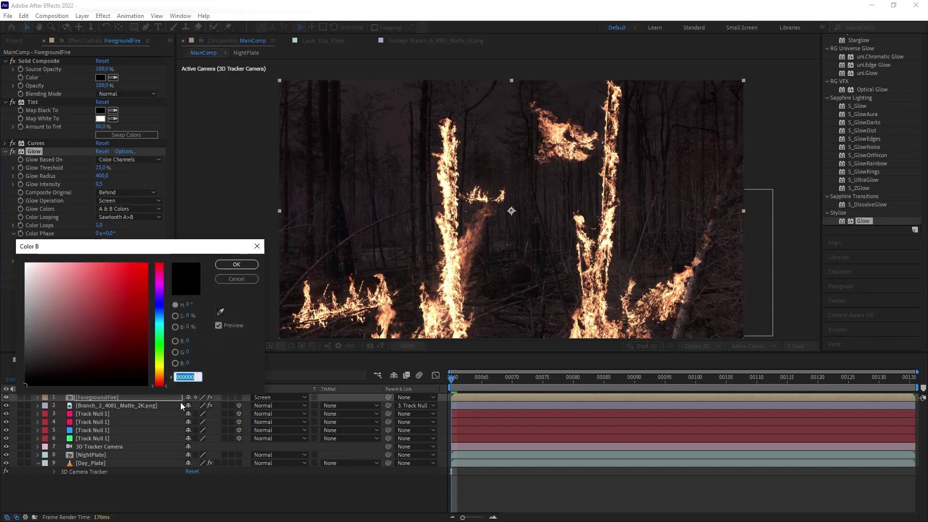
click(159, 373)
drag(119, 319, 175, 257)
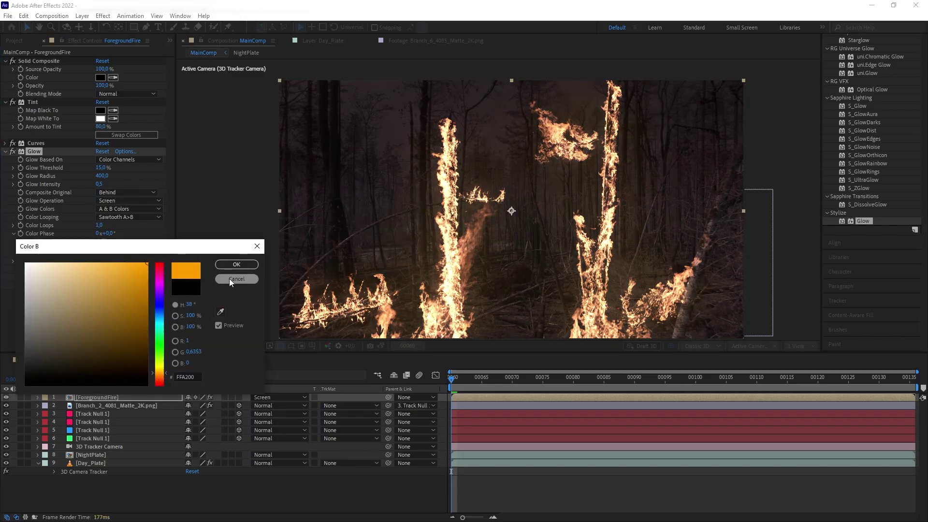
click(236, 264)
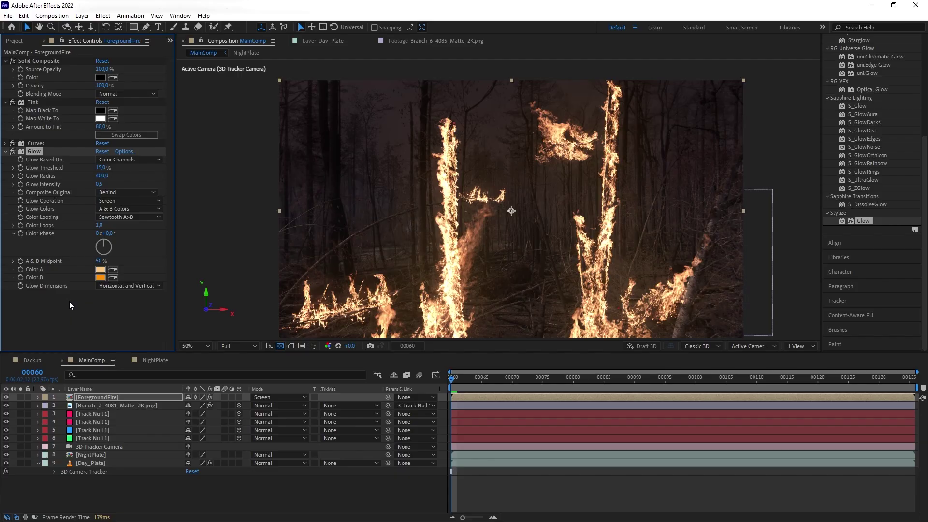
Duplicate the Glow effect and set the copy's Glow Radius to 600
key(ctrl+d)
scroll(59, 247, down, 3)
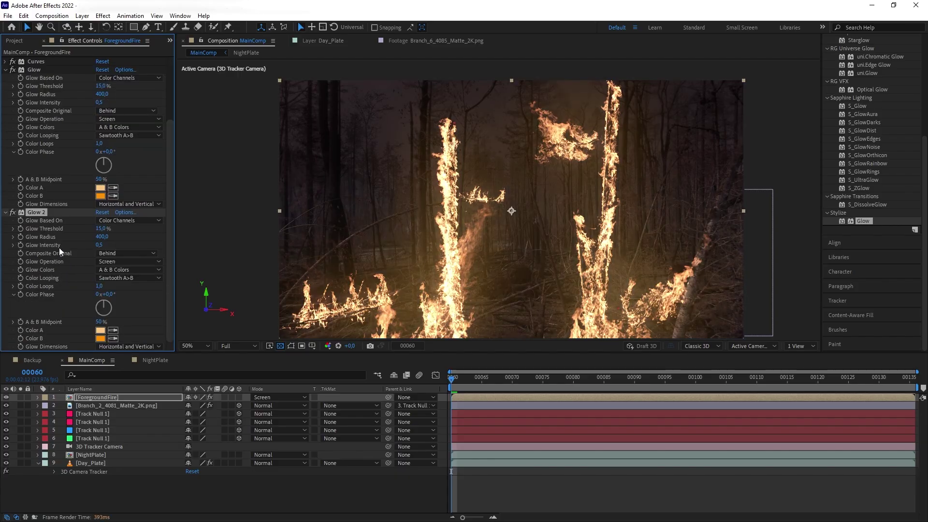
click(107, 237)
text(600)
key(Return)
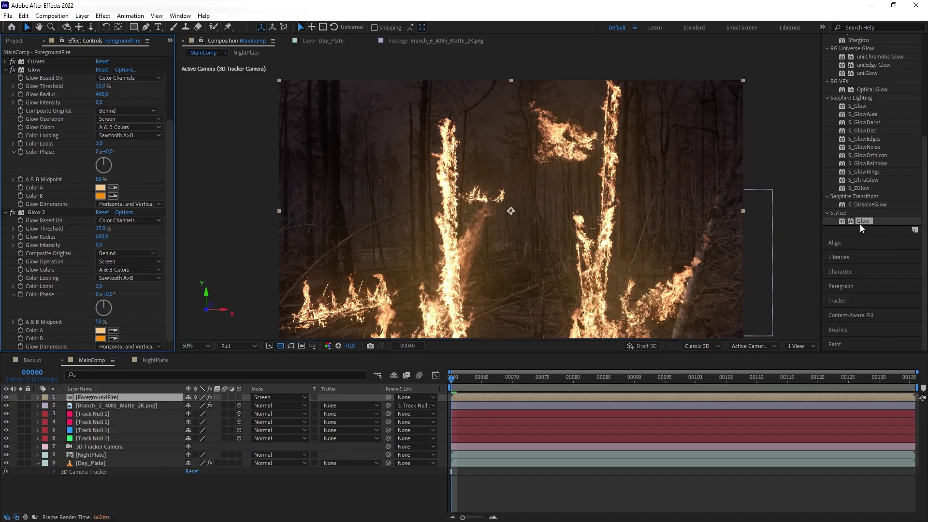
Add a third, fresh Glow below Glow 2 with a threshold of 90%, radius of 80 and intensity of 0,2
drag(861, 224, 144, 305)
scroll(78, 290, down, 1)
click(101, 251)
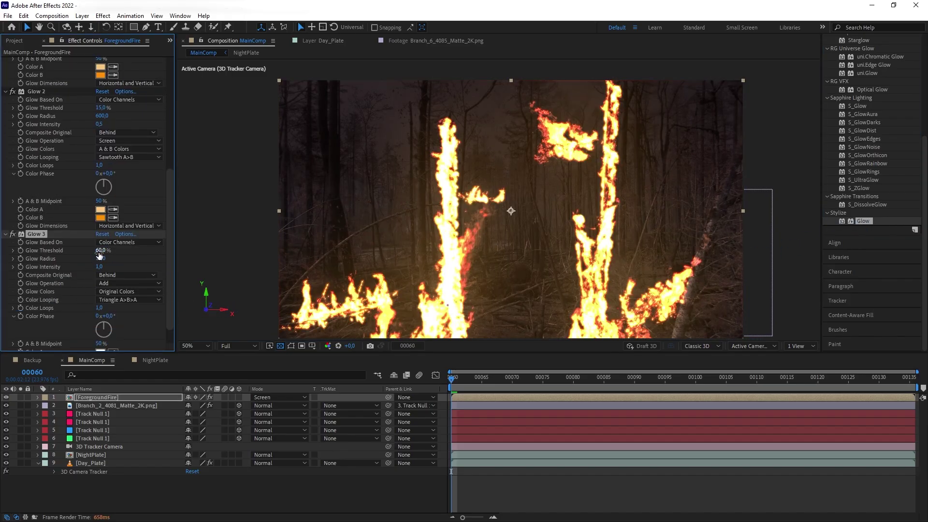
text(90)
click(101, 259)
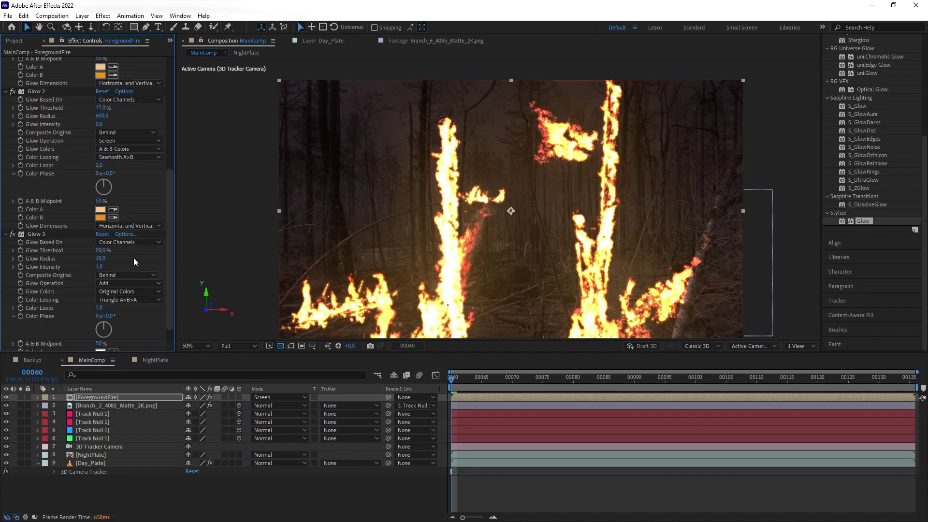
text(80)
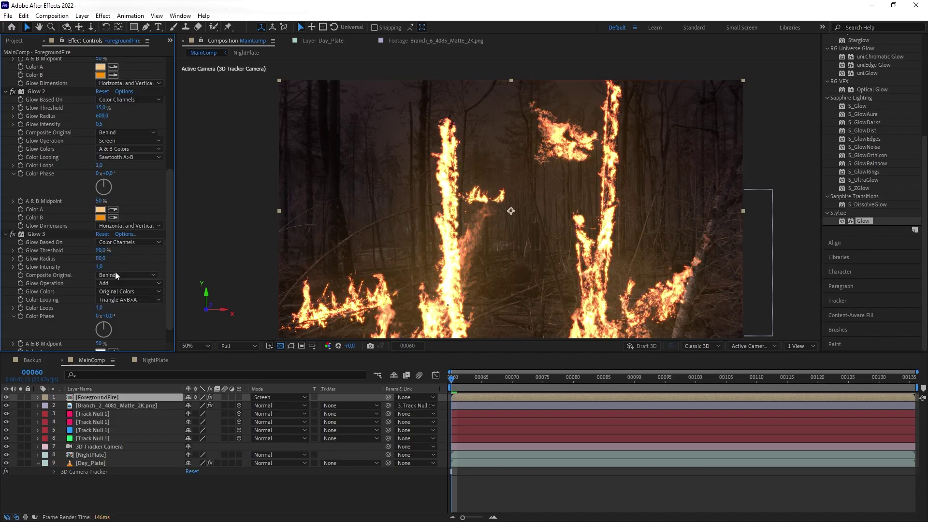
click(99, 266)
text(0,2)
key(Return)
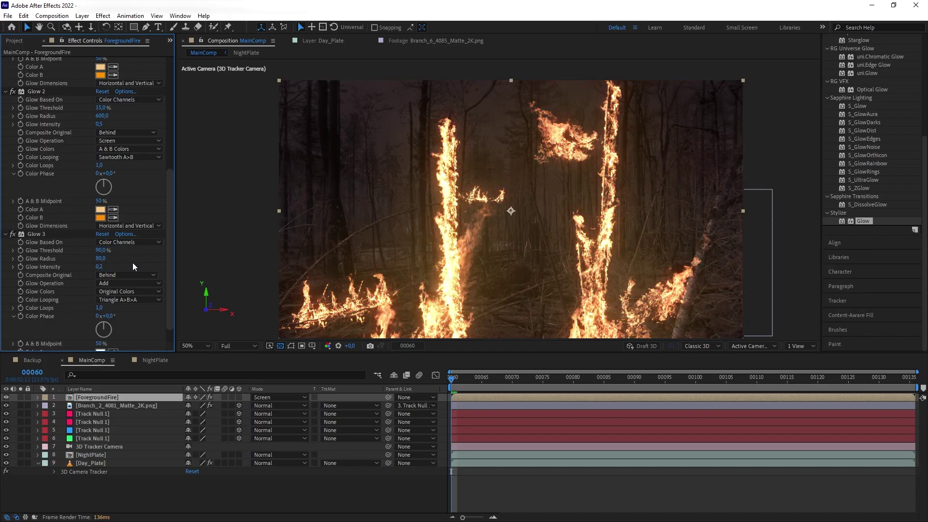
Set the third Glow's operation to Screen and collapse all effects on the ForegroundFire layer
scroll(132, 262, down, 1)
click(123, 263)
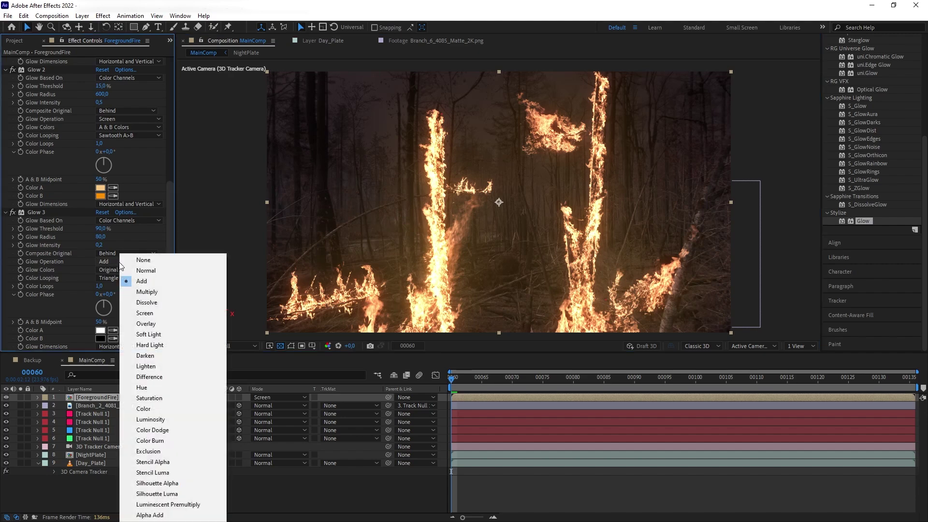
click(144, 312)
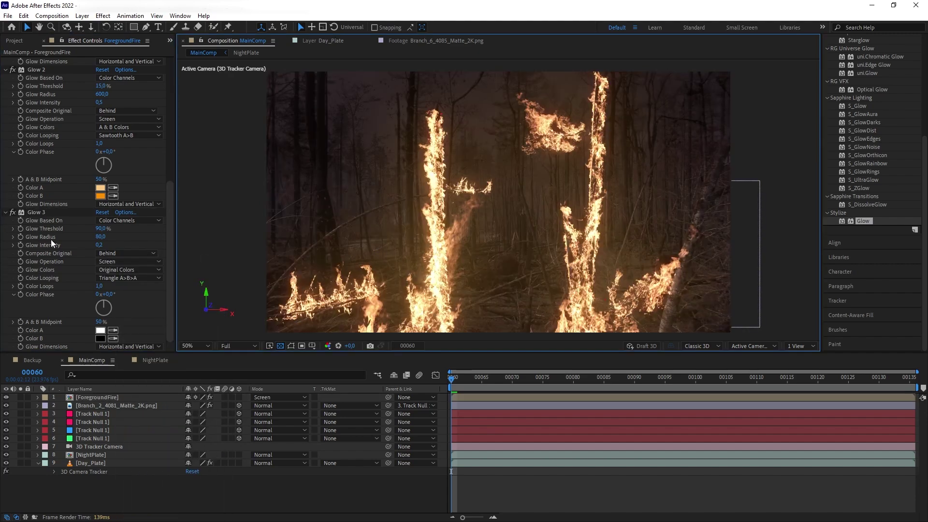
scroll(51, 239, down, 1)
key(ctrl+grave)
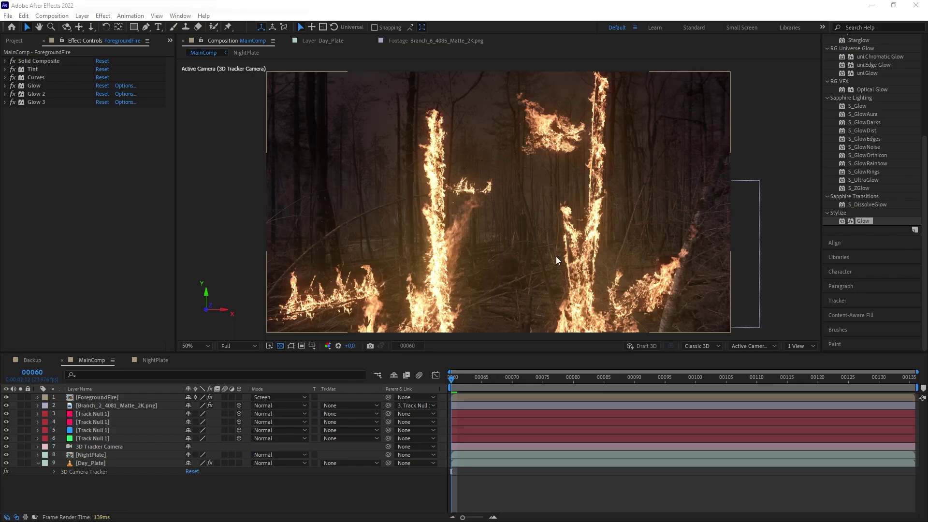
Hide the ForegroundFire layer and create a null from the Day_Plate 3D Camera Tracker point at the base of the mid-ground trunk beside the mound
click(120, 398)
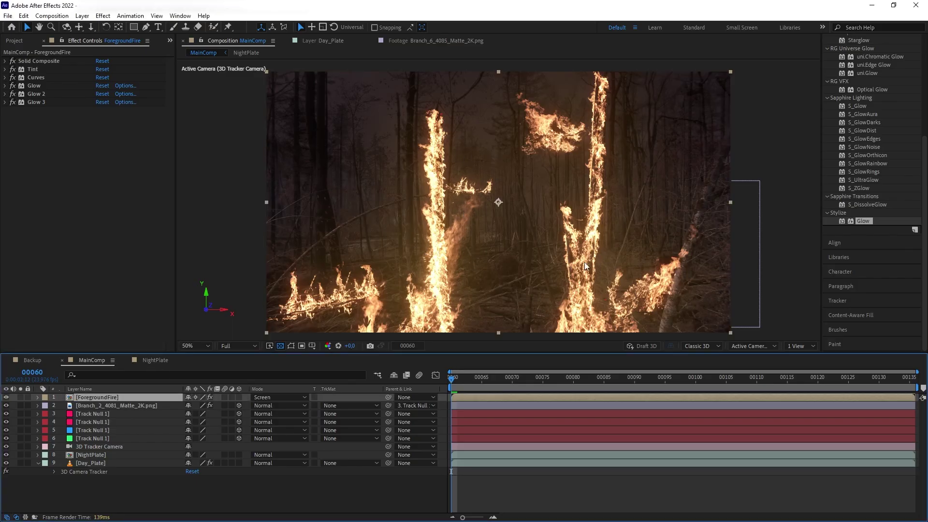
click(6, 397)
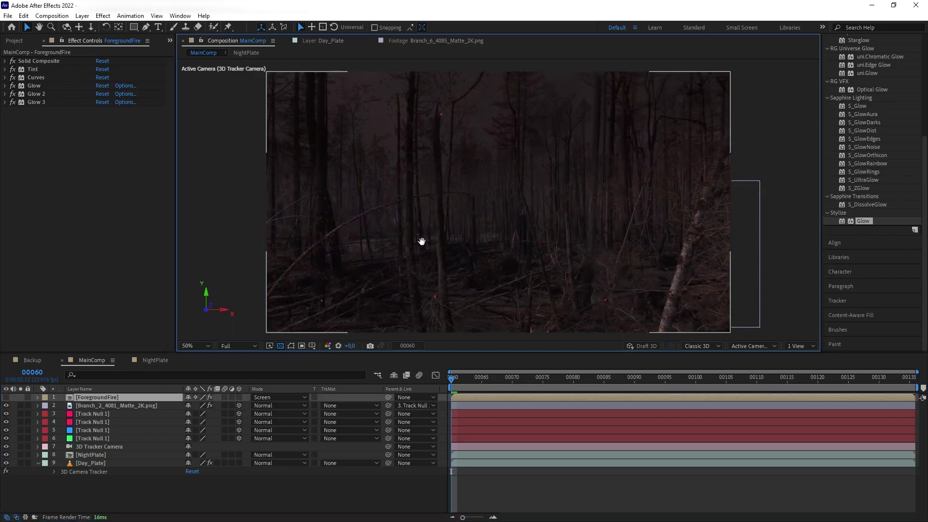
drag(422, 241, 417, 186)
scroll(426, 218, up, 1)
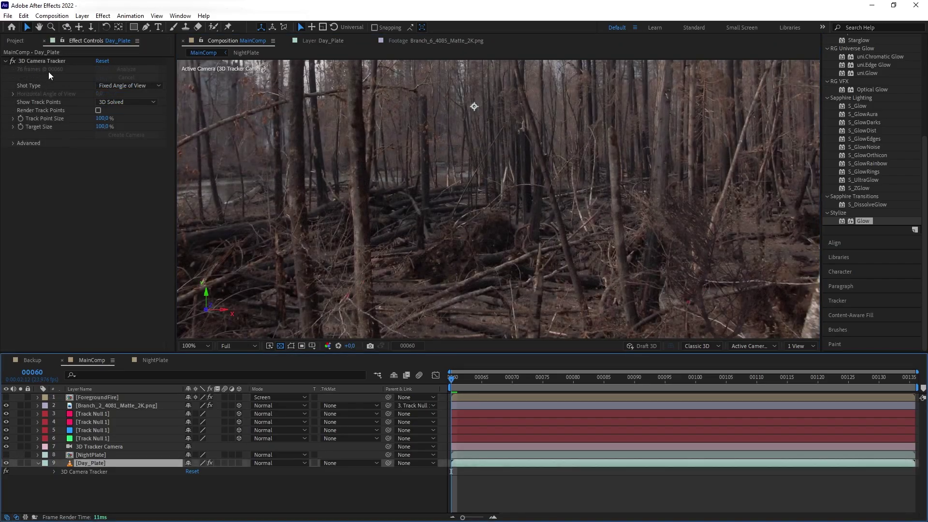
click(40, 62)
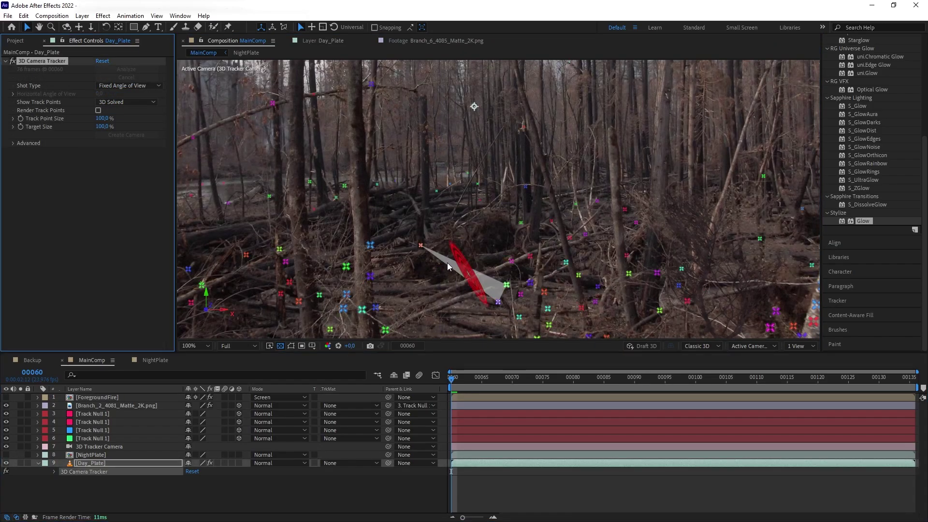
click(421, 245)
right_click(475, 245)
click(495, 271)
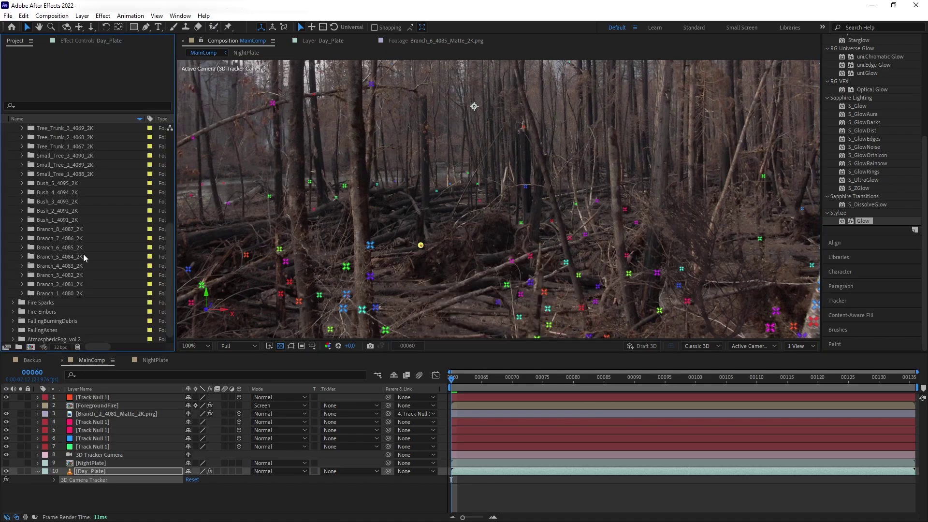
Add Branch_6_4085_2K.mov to MainComp as a 3D layer and parent it to the new track null, snapped to the null's position
click(23, 247)
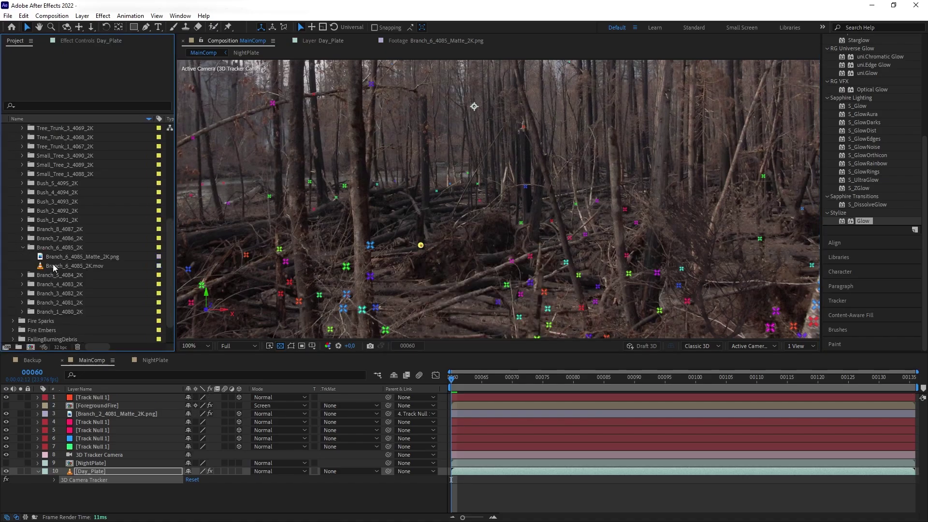
drag(63, 266, 503, 184)
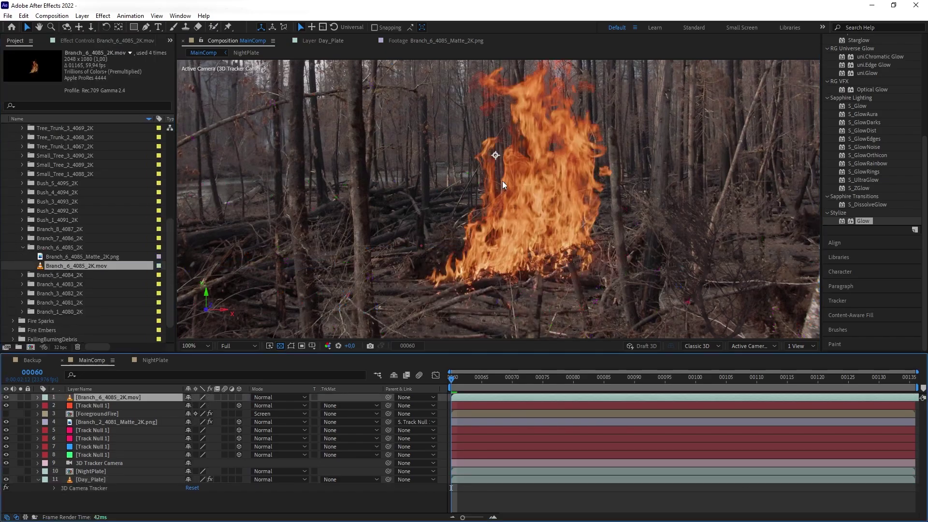
drag(494, 250, 476, 222)
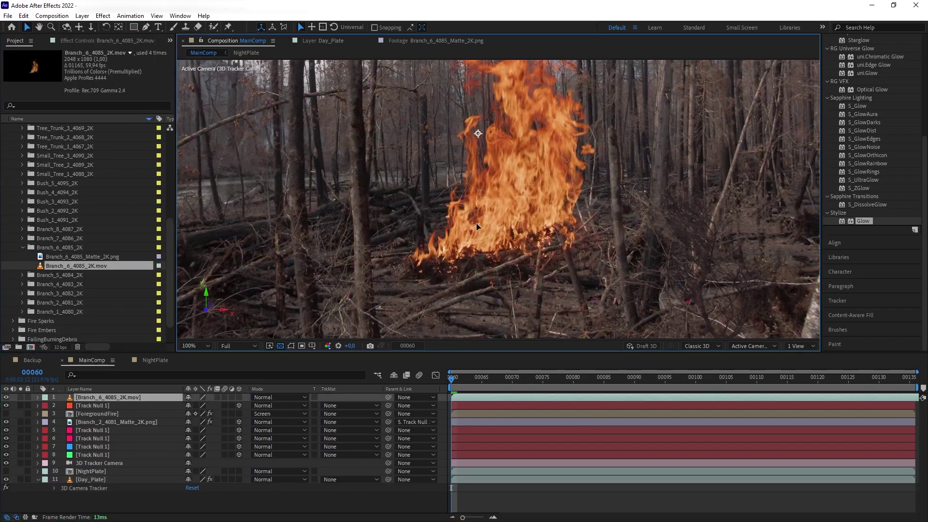
click(239, 397)
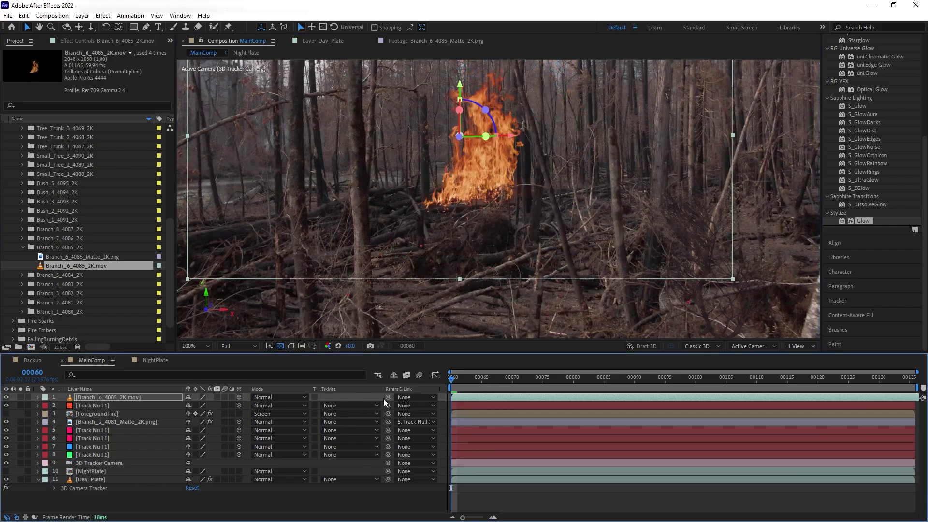
drag(388, 397, 114, 404)
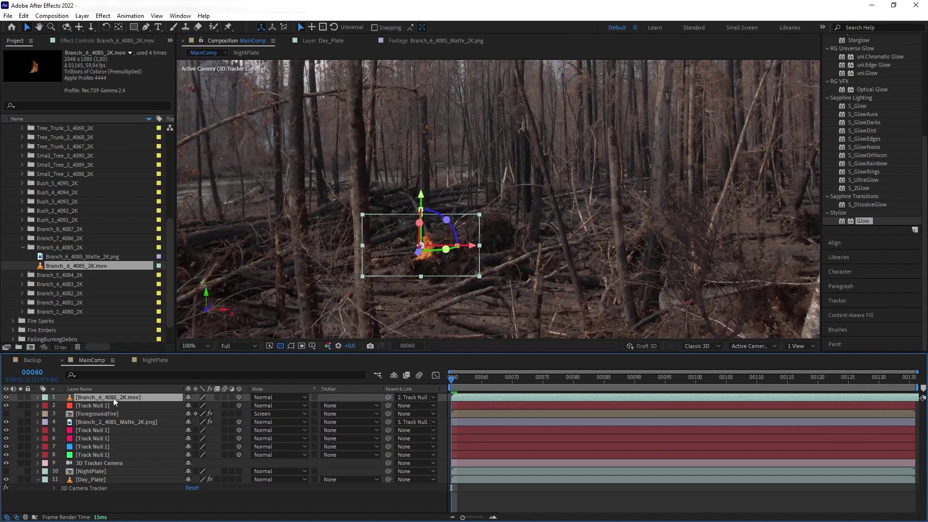
Scale the Branch_6_4085_2K.mov layer to 400% and position it so the base of the flames rests on the mid-ground mound
scroll(471, 256, up, 1)
drag(439, 281, 534, 258)
drag(488, 230, 488, 99)
key(s)
drag(200, 405, 355, 385)
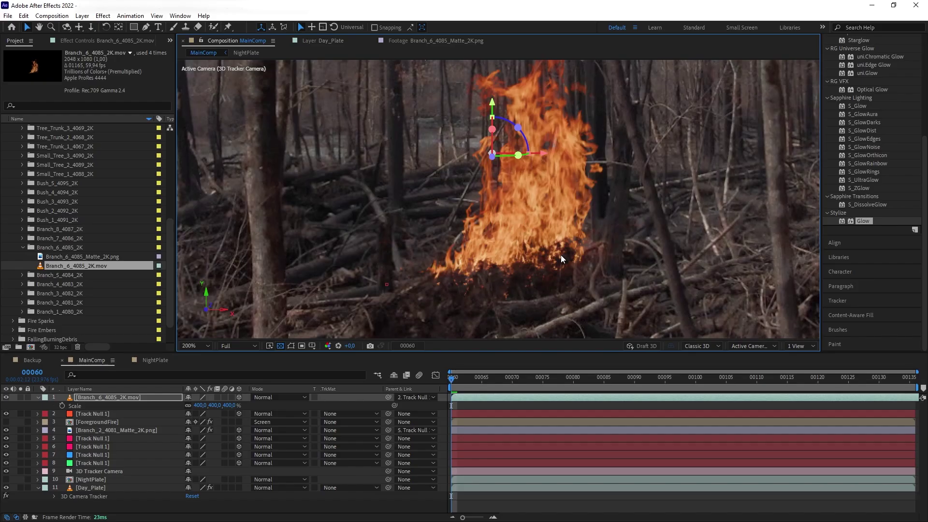
scroll(561, 258, up, 2)
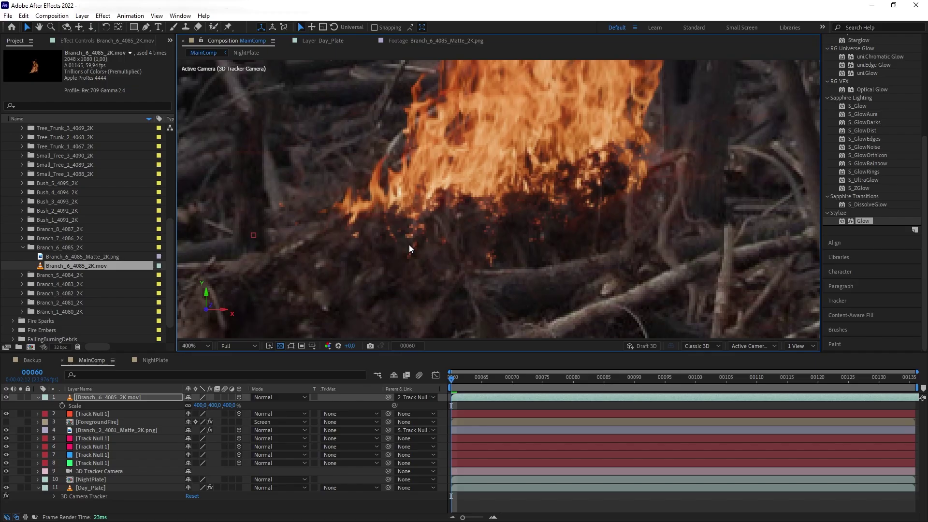
scroll(561, 190, down, 3)
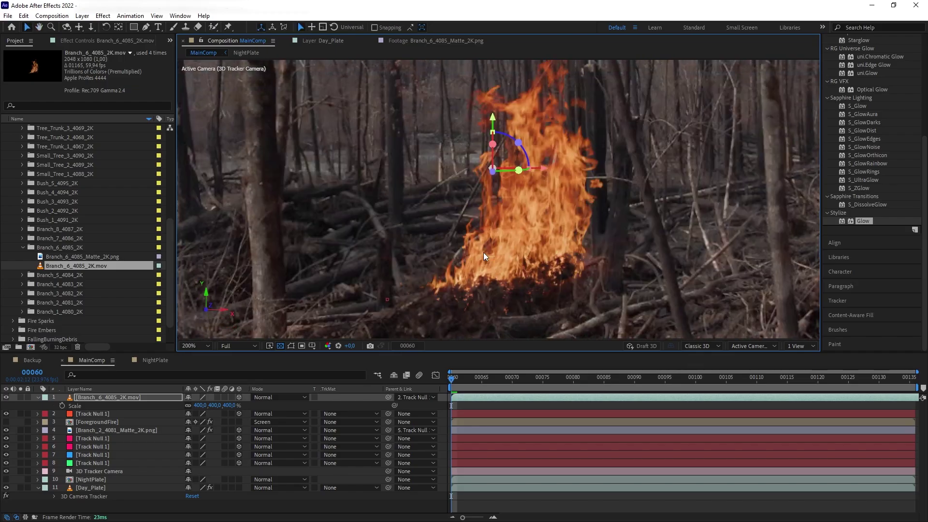
key(F2)
Add Branch_7_4086_2K.mov to MainComp and create another track null at a tracked point by the thin trunk in the foreground
drag(435, 285, 448, 225)
scroll(468, 245, up, 1)
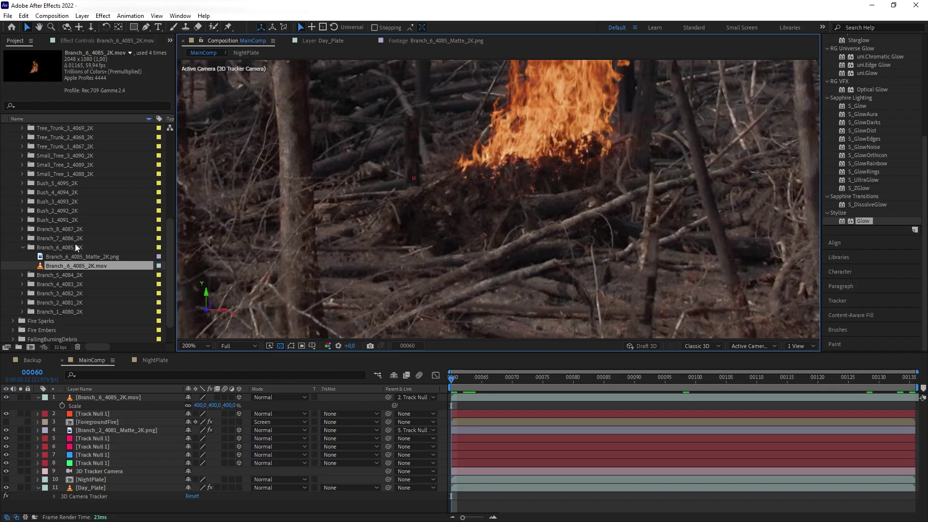
click(21, 238)
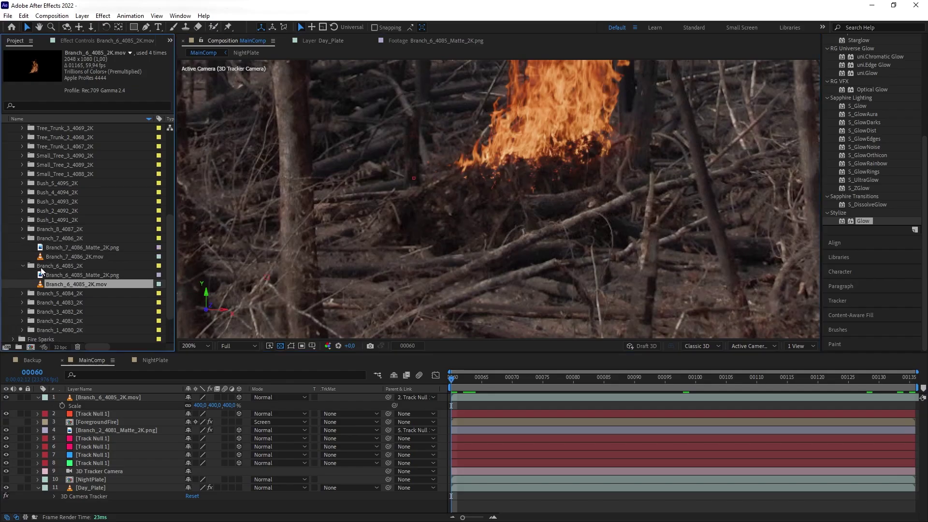
drag(51, 254, 367, 224)
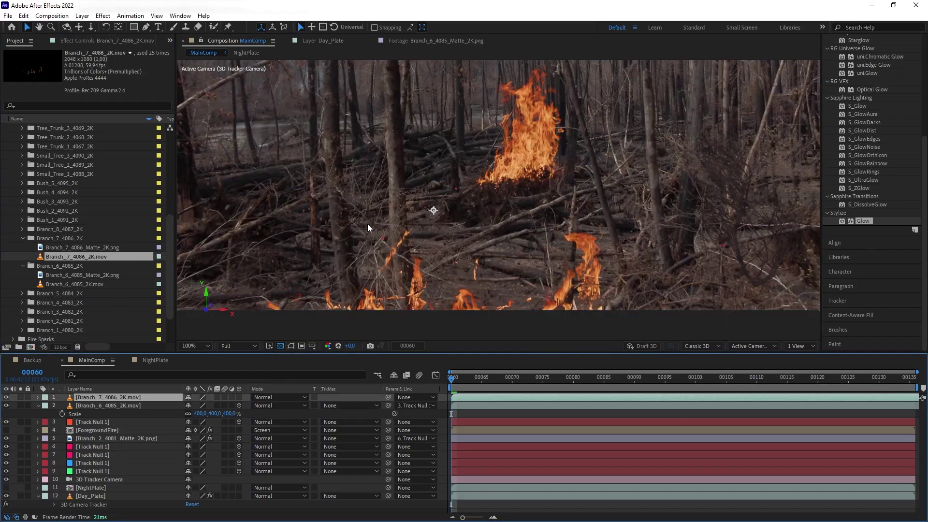
click(448, 240)
click(76, 40)
click(65, 58)
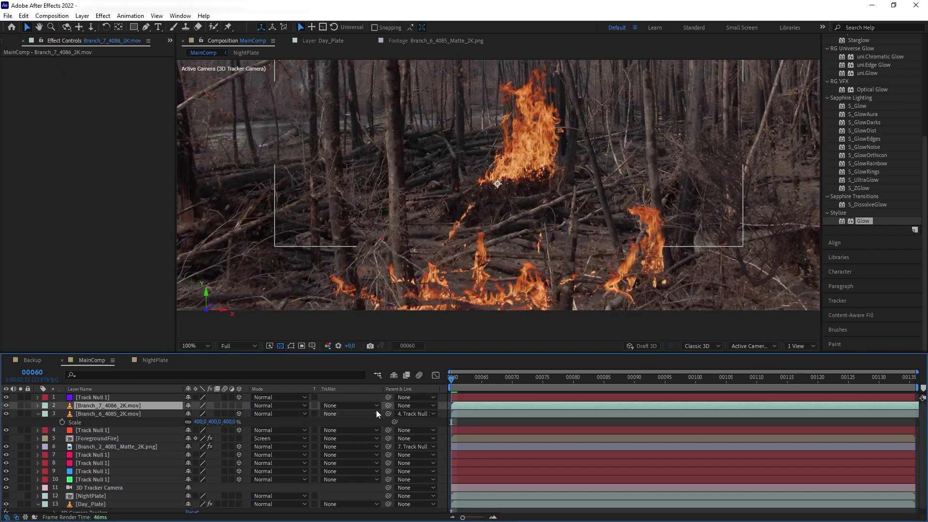
Make the Branch_7_4086_2K.mov layer 3D and parent it to the newest track null, snapped to the null's position
drag(387, 405, 138, 395)
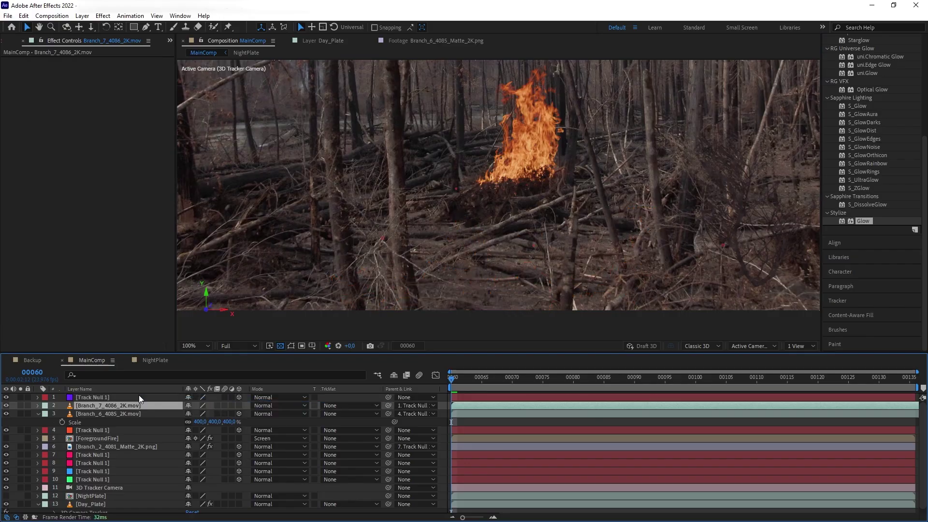
key(ctrl+z)
click(239, 405)
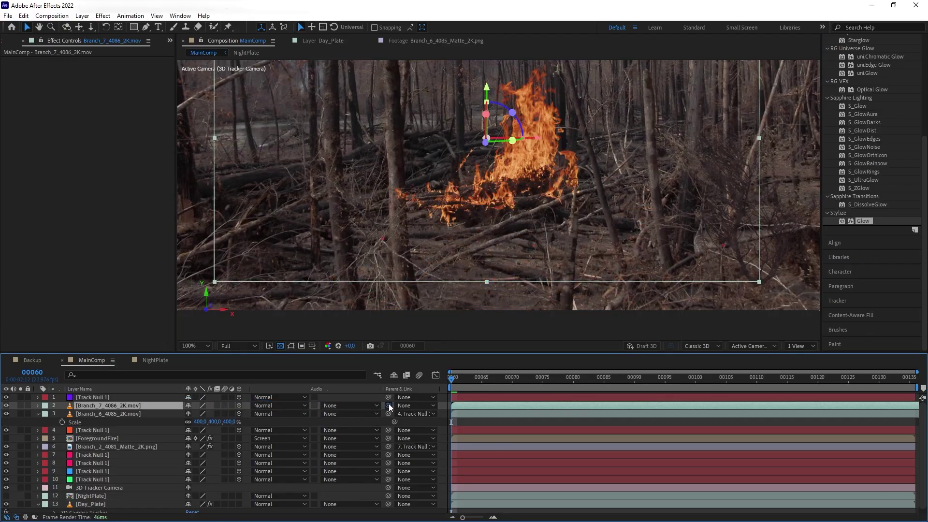
drag(388, 406, 134, 396)
Scale the Branch_7_4086_2K.mov layer to 234% and move it up so the flames sit among the branches around the foreground trunk
key(s)
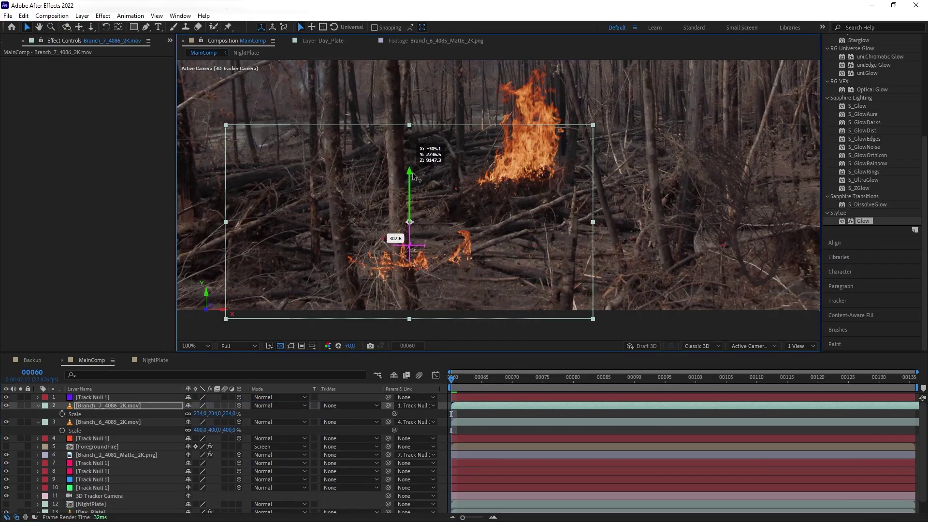
scroll(413, 281, up, 2)
drag(433, 256, 455, 277)
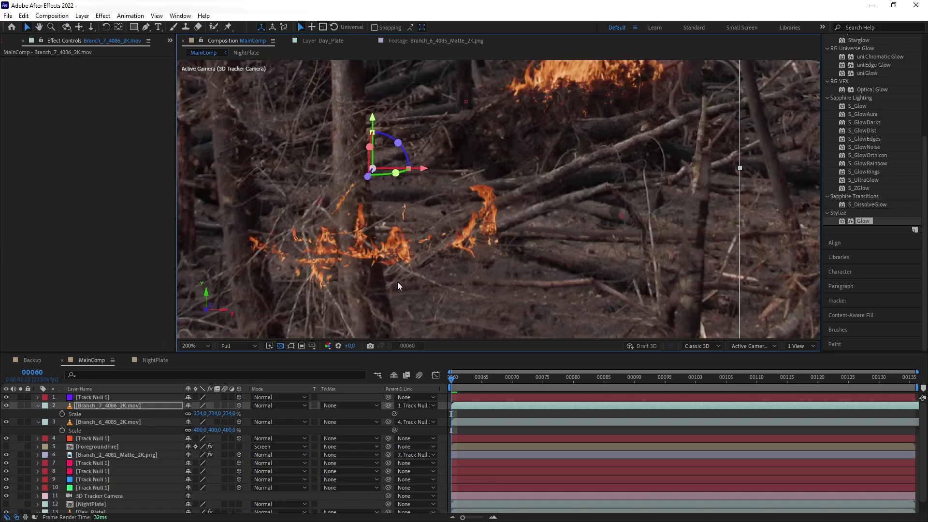
Toggle the Branch_7_4086_2K.mov fire off and back on to examine which foreground trunks and branches should overlap the new fires
click(6, 405)
scroll(462, 230, down, 2)
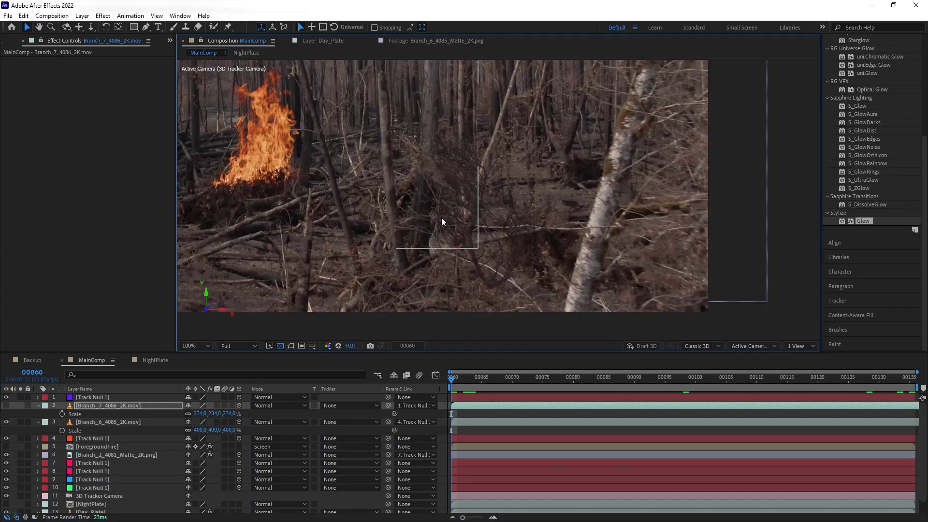
scroll(441, 222, up, 2)
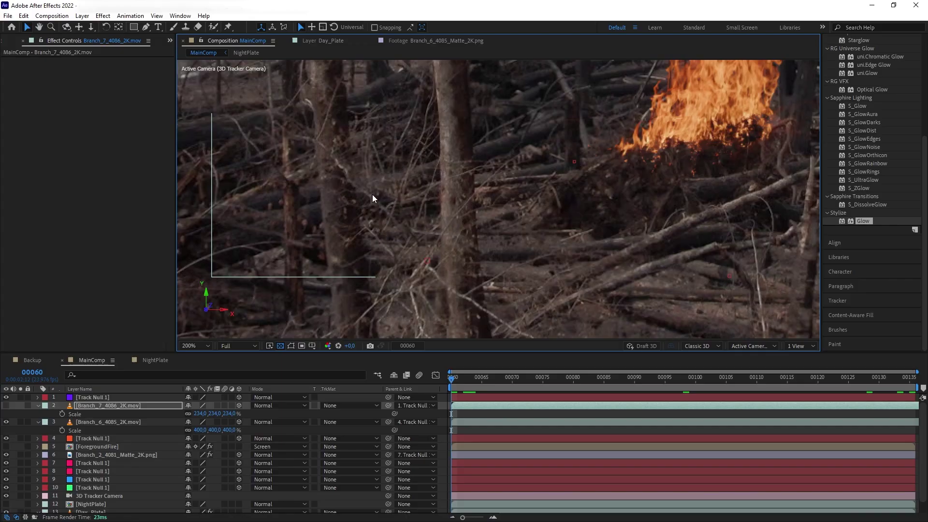
drag(488, 178, 456, 112)
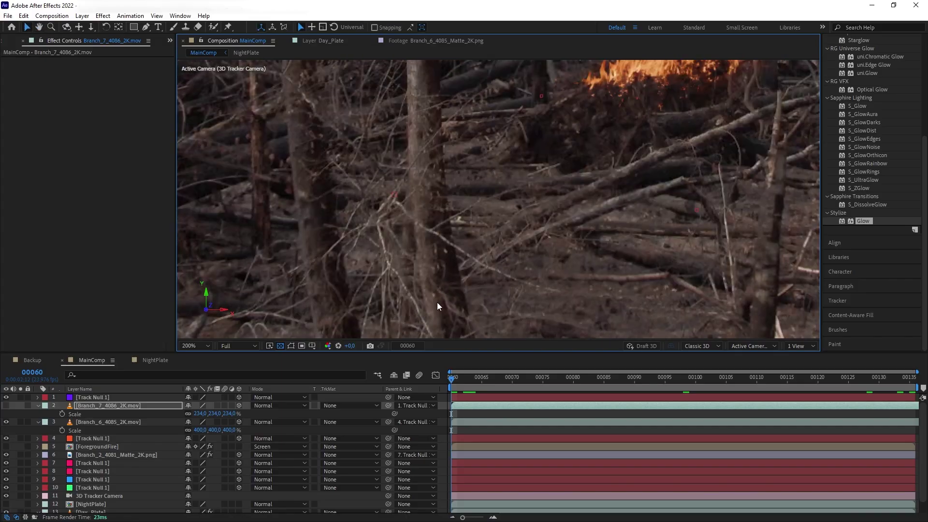
key(space)
mouse_move(536, 263)
mouse_down()
mouse_move(493, 296)
mouse_move(514, 265)
mouse_move(534, 262)
mouse_up()
key(space)
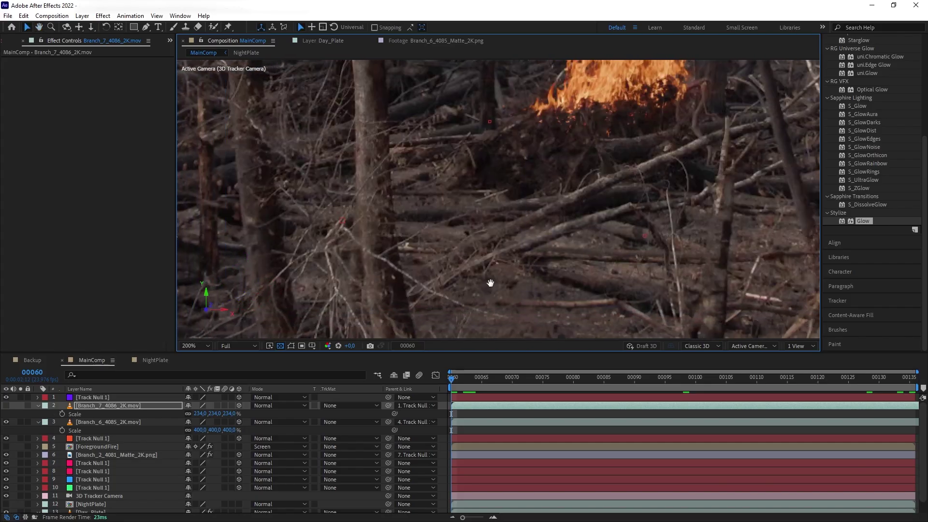
drag(487, 283, 536, 253)
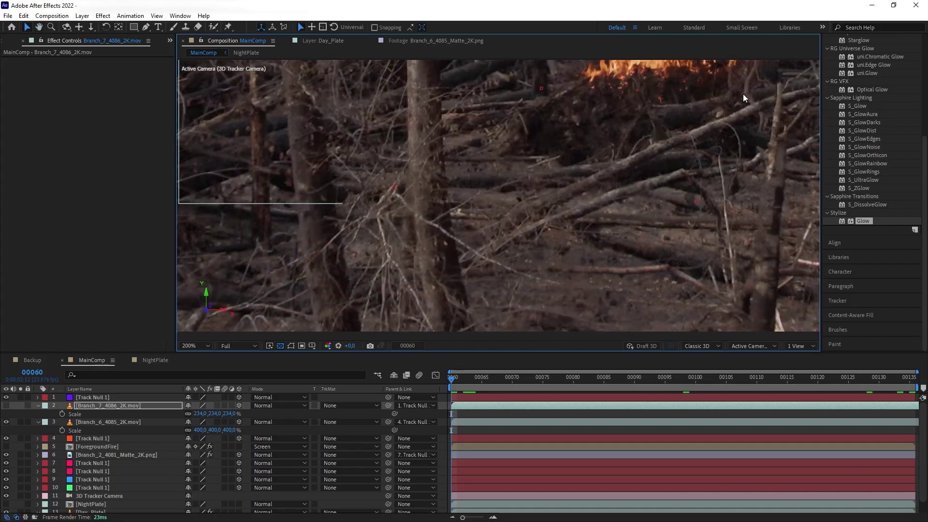
key(comma)
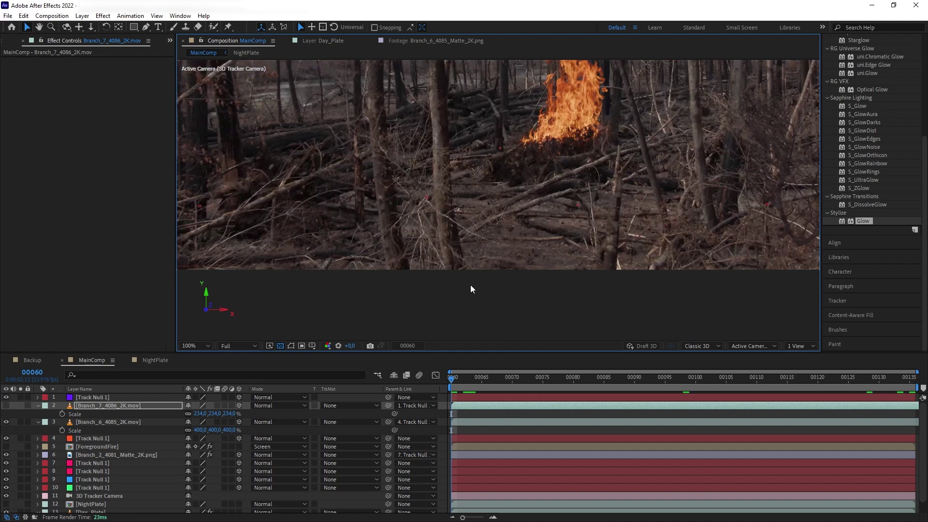
click(6, 406)
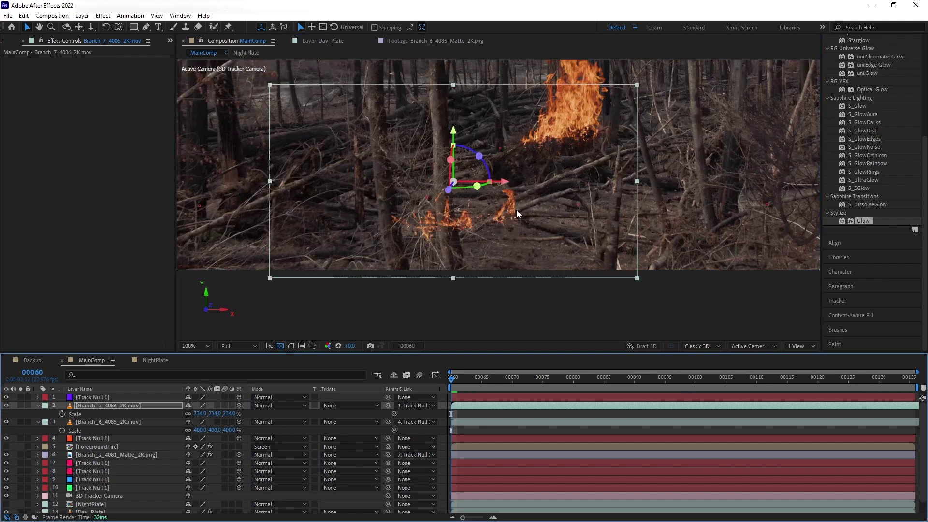
click(412, 304)
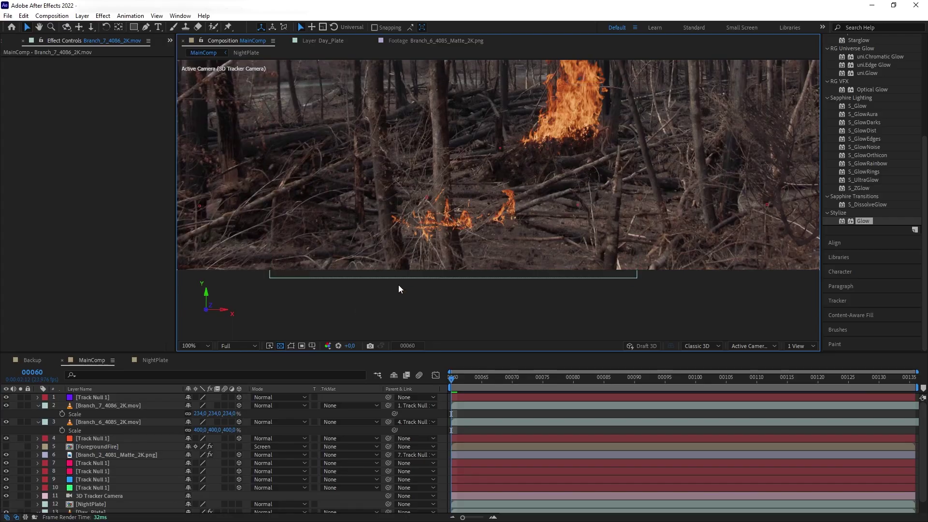
drag(442, 249, 440, 285)
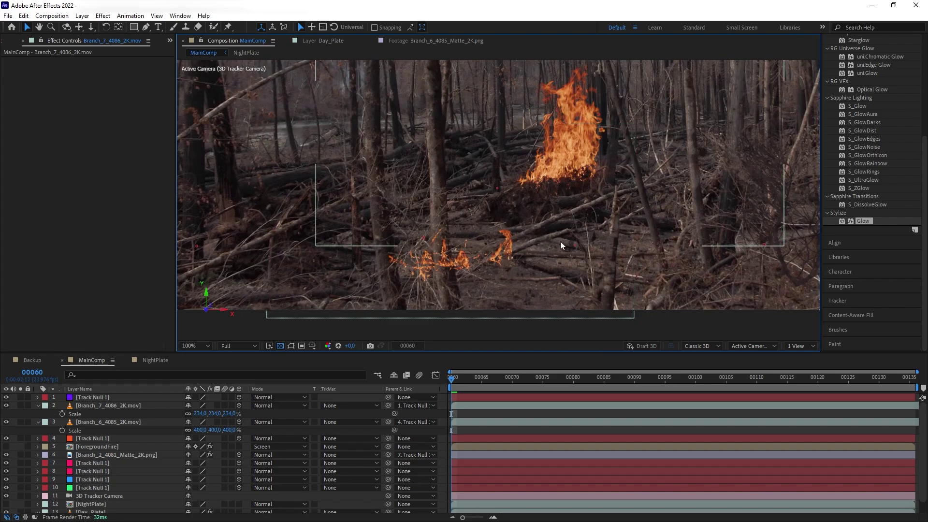
drag(630, 107, 604, 121)
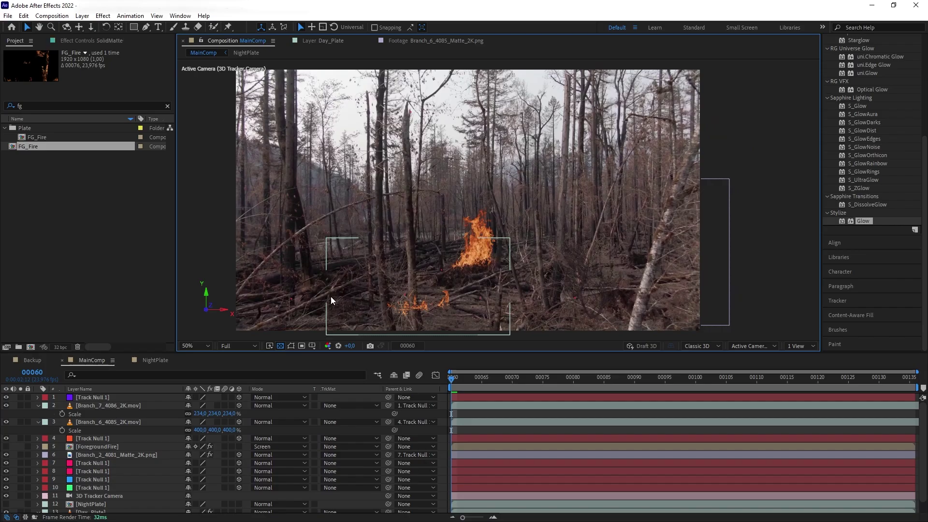
Paste the SolidMatte layer of masked trunks and branches at the top of MainComp, with its mask outlines shown and the layer hidden
key(ctrl+v)
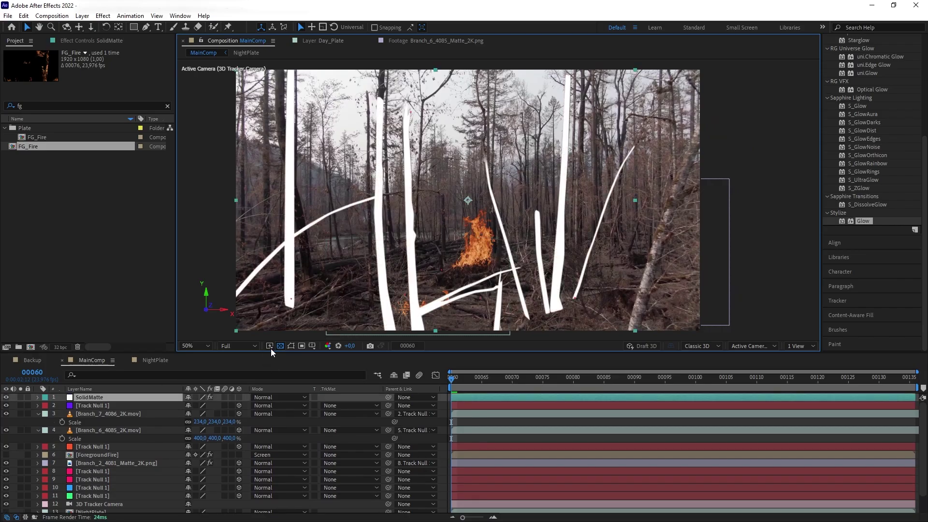
click(292, 346)
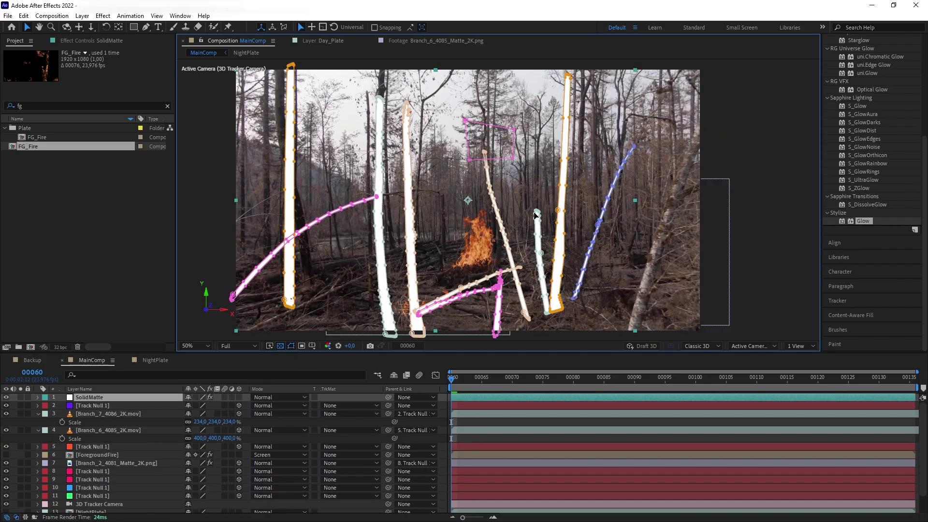
click(6, 397)
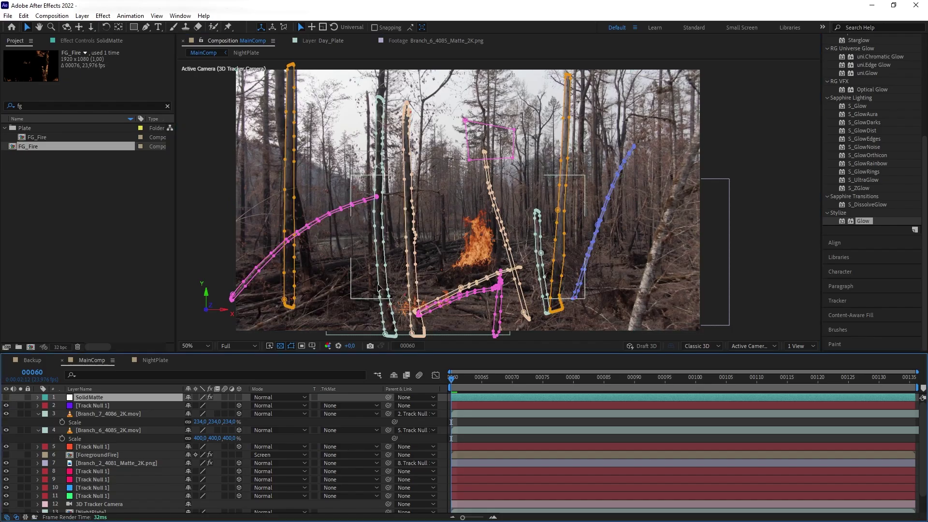
scroll(378, 287, up, 2)
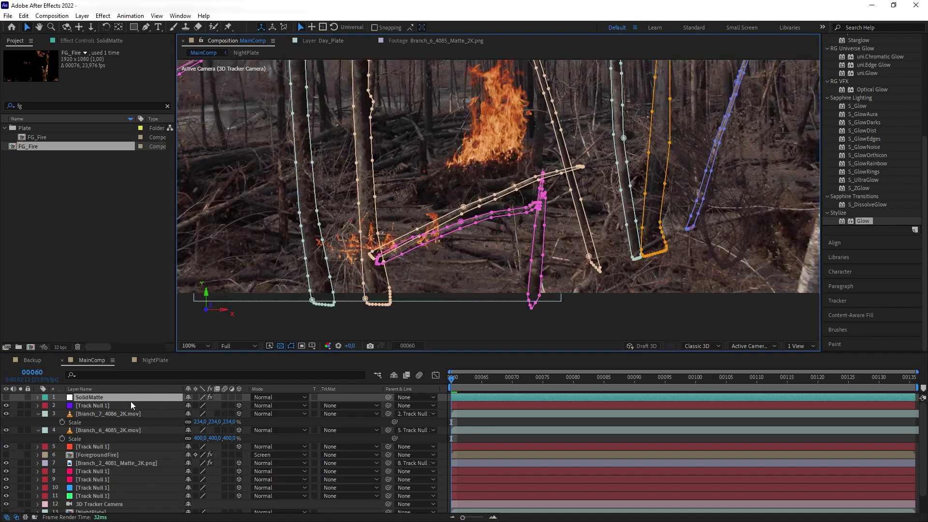
Place the SolidMatte layer directly above Branch_7_4086_2K.mov and set that fire's track matte to Alpha Inverted Matte
drag(131, 401, 123, 418)
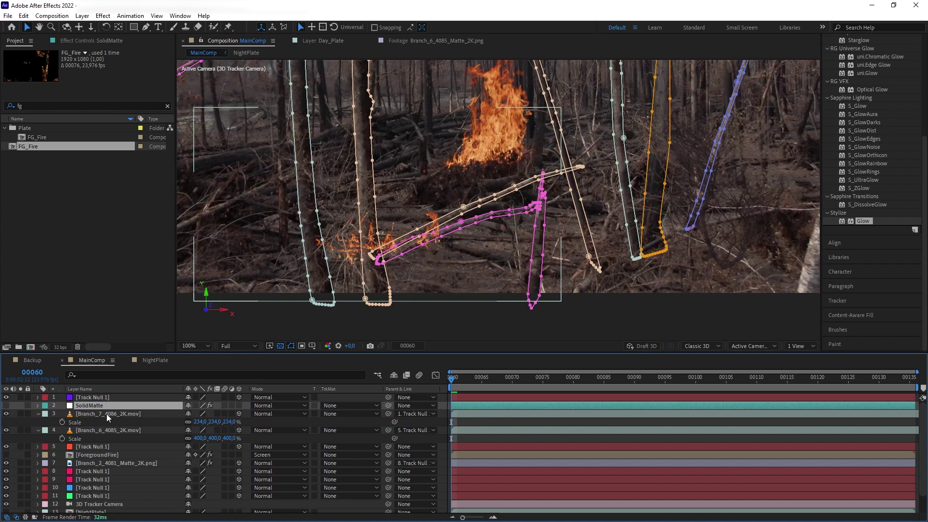
click(106, 414)
click(336, 414)
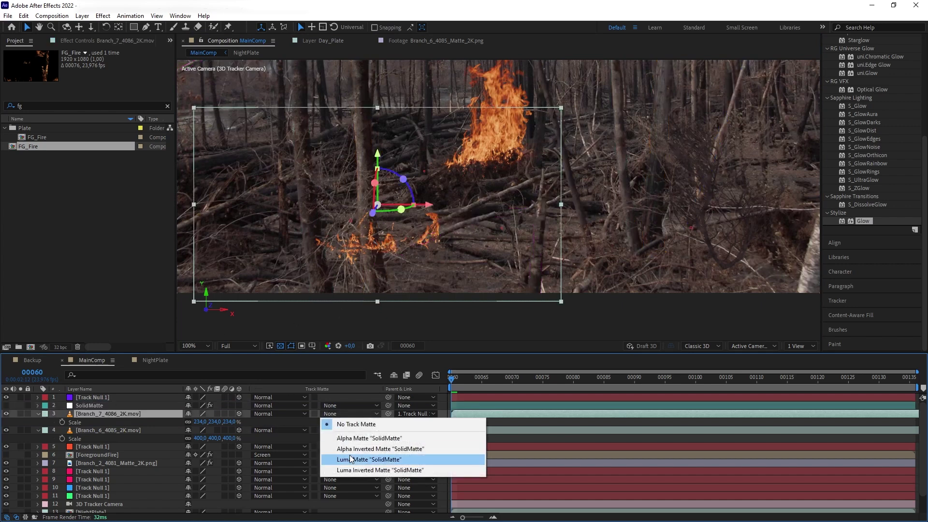
click(351, 450)
scroll(376, 260, down, 2)
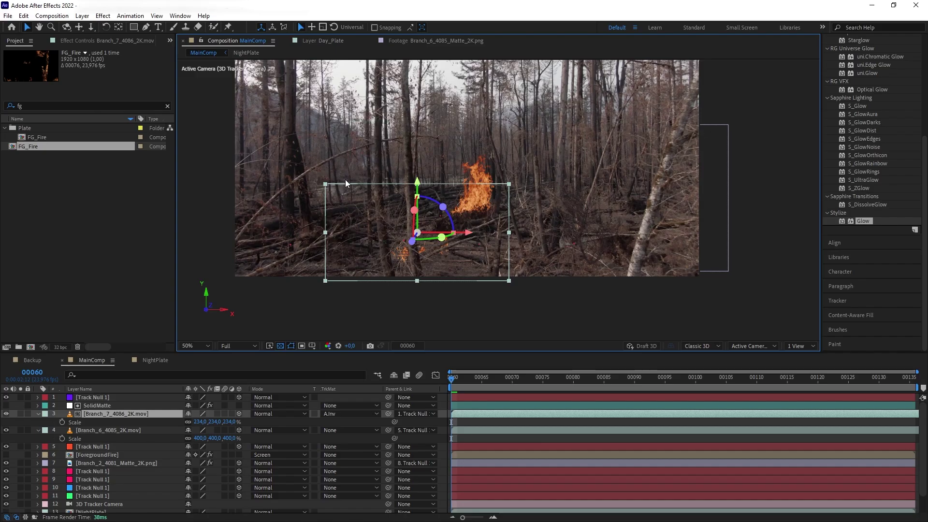
drag(395, 279, 440, 296)
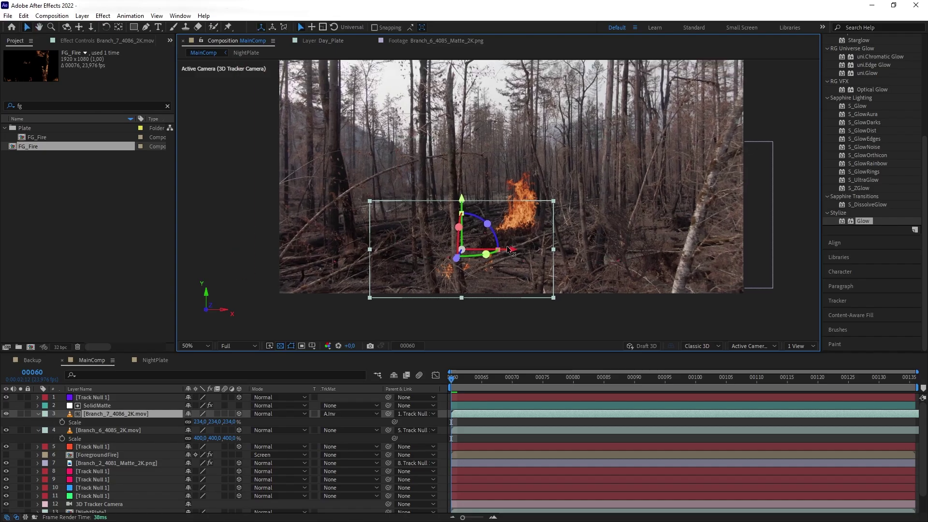
key(period)
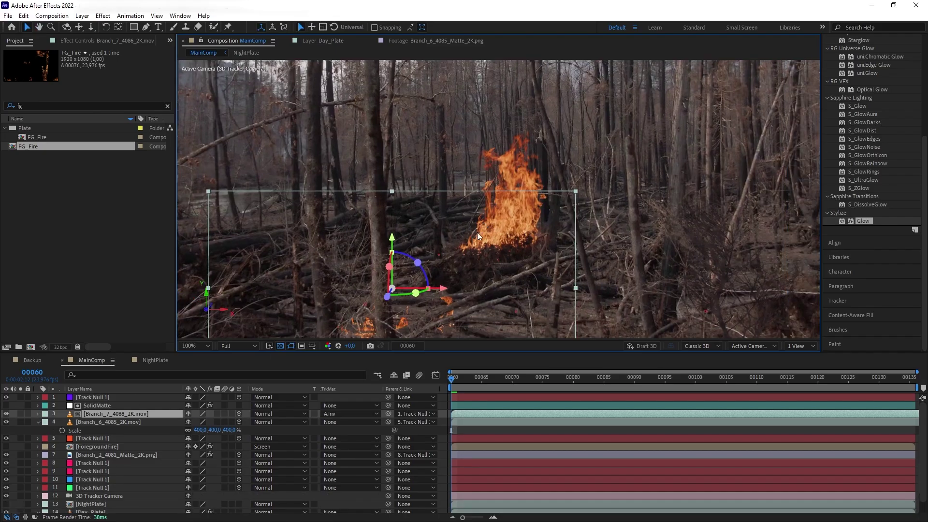
scroll(490, 225, down, 1)
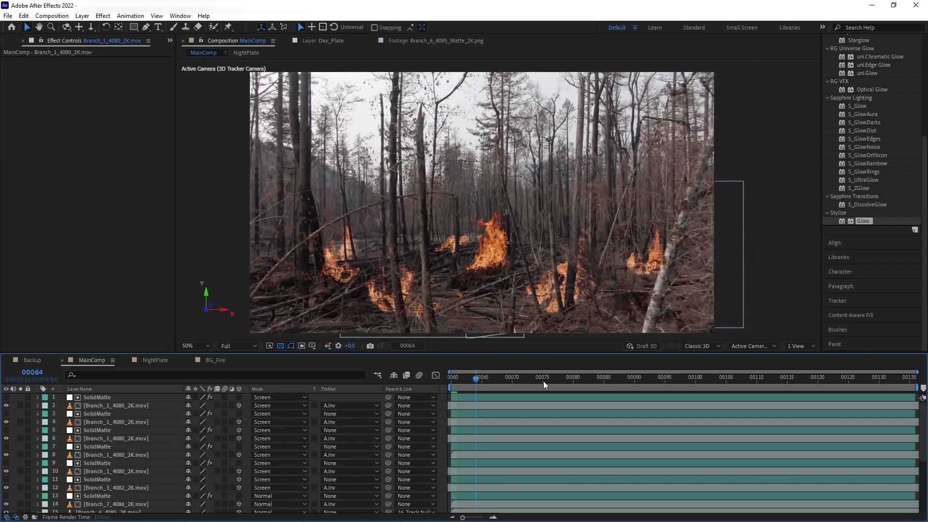
Scrub MainComp between frames 60 and 135 and examine how the background fires sit behind the foreground trunks and branches
drag(543, 381, 910, 379)
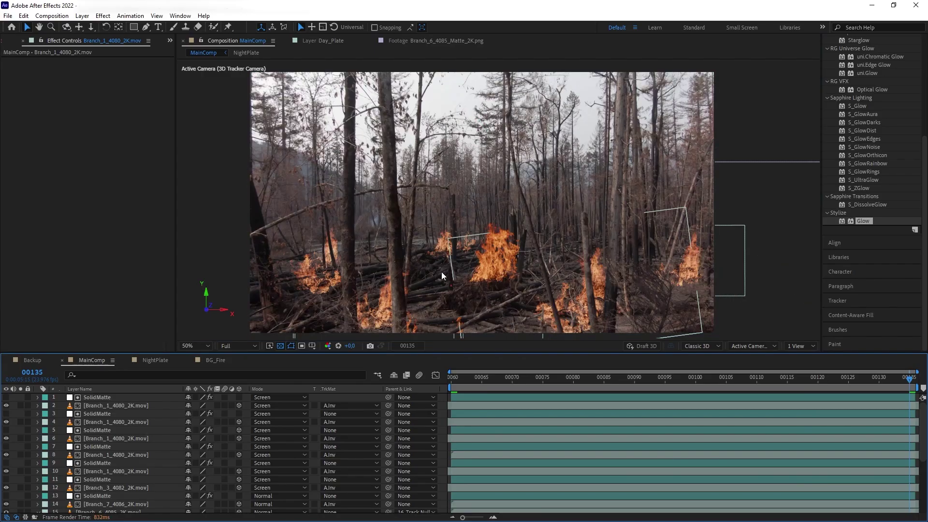
key(Home)
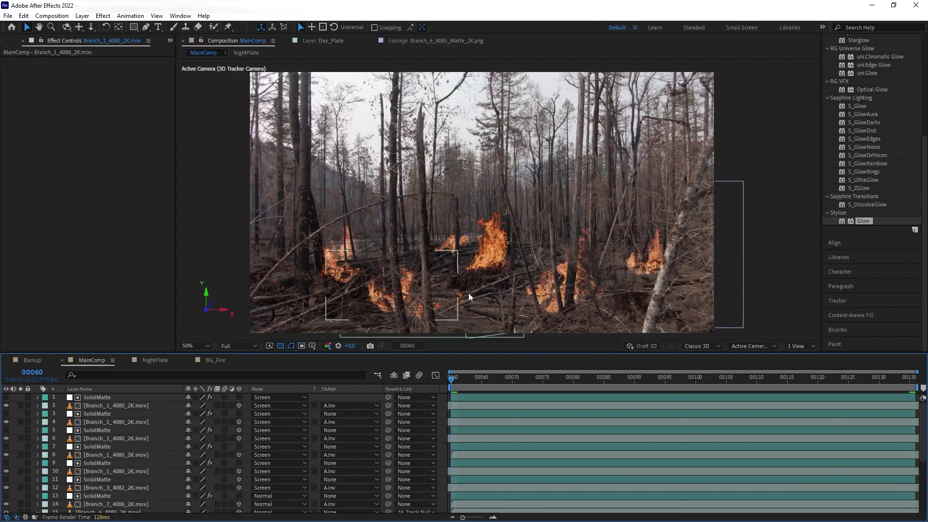
scroll(468, 293, up, 2)
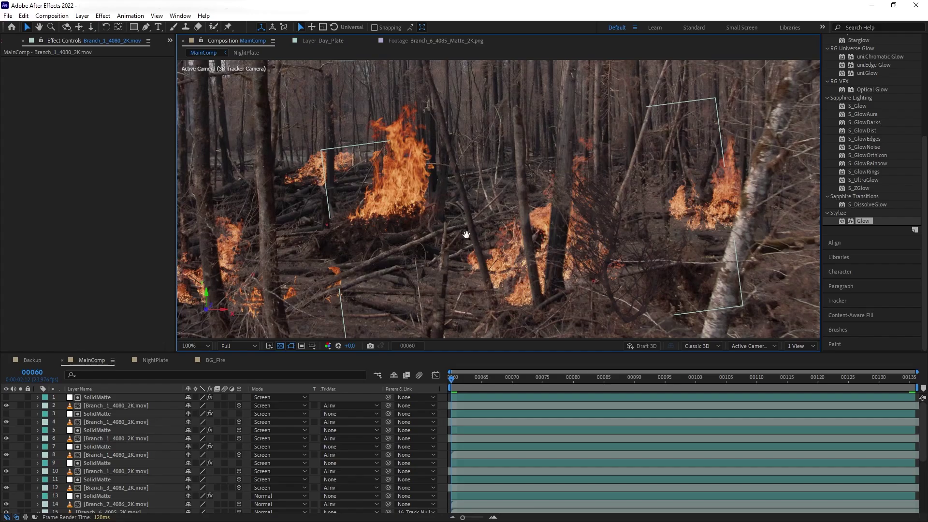
drag(467, 234, 637, 249)
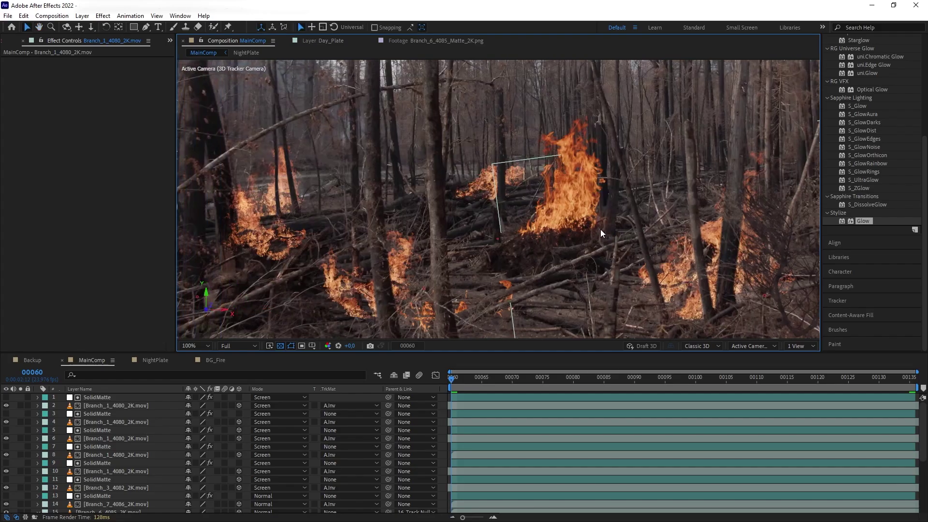
scroll(600, 229, down, 2)
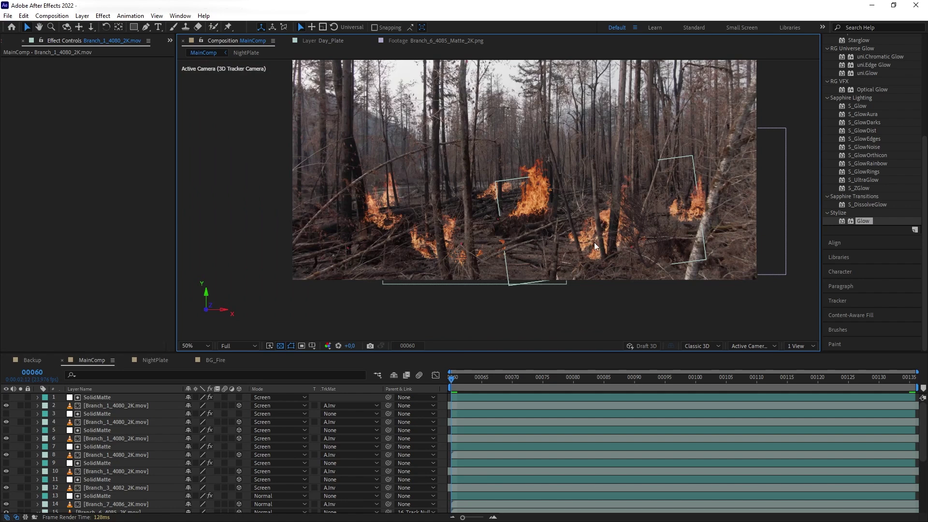
scroll(443, 270, up, 2)
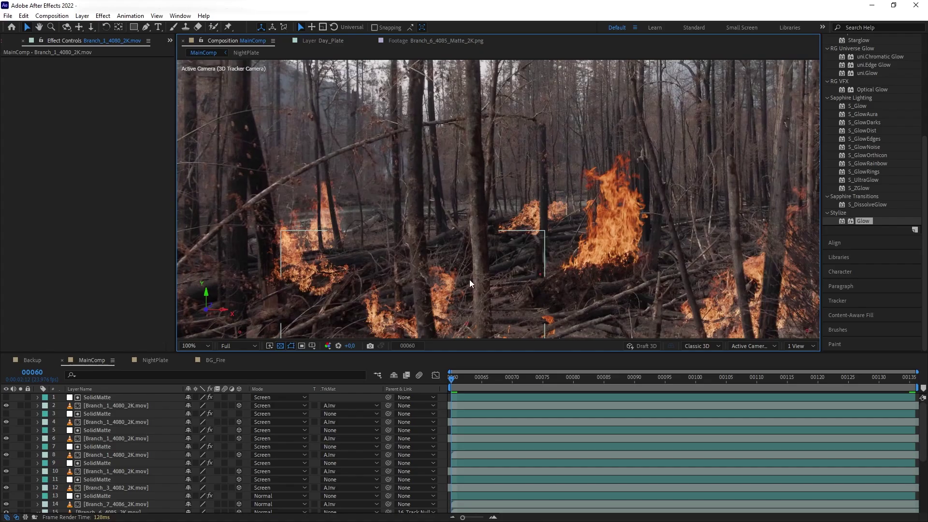
drag(617, 257, 573, 237)
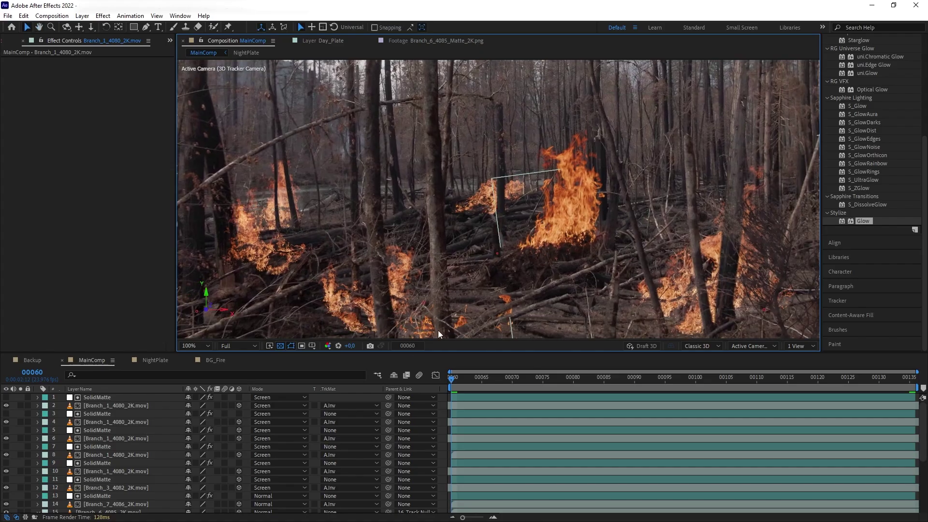
Pre-compose all the branch fires with their SolidMatte layers as Background_Fire and enable collapse transformations on it
scroll(107, 429, down, 1)
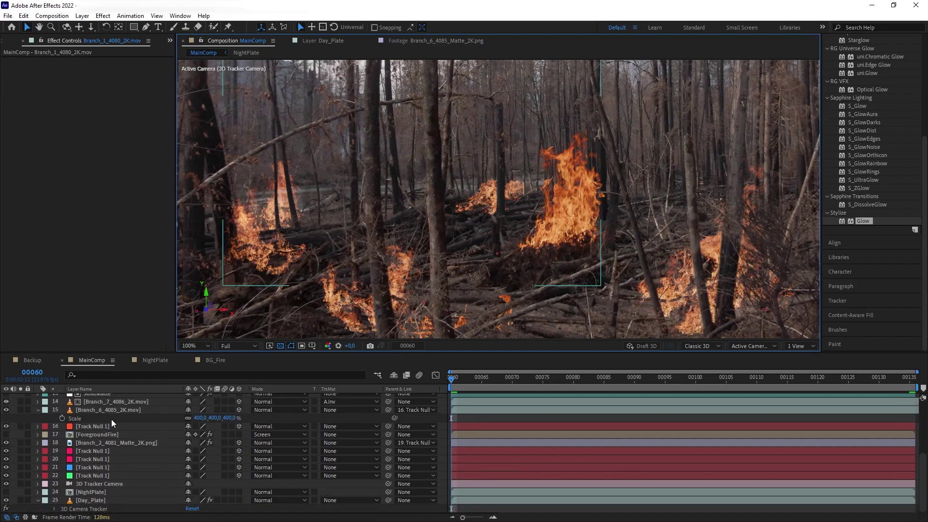
scroll(111, 418, up, 3)
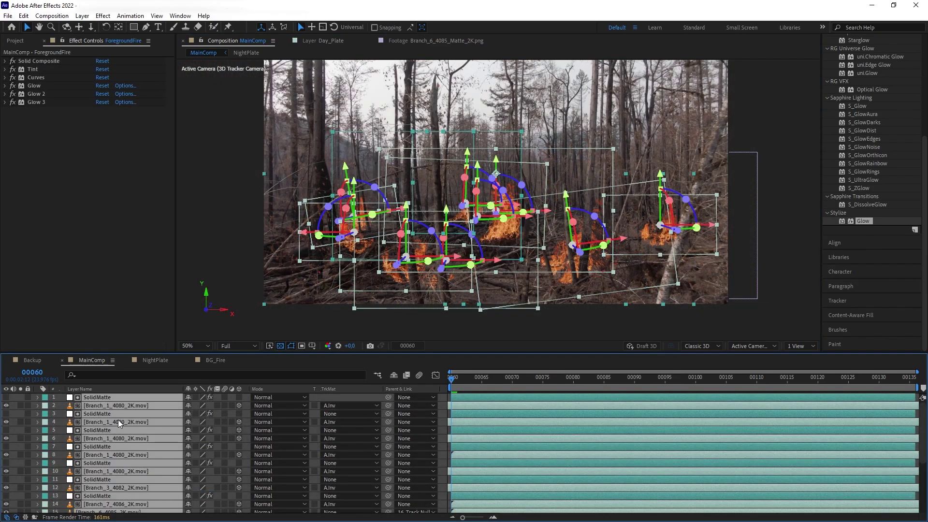
key(ctrl+shift+c)
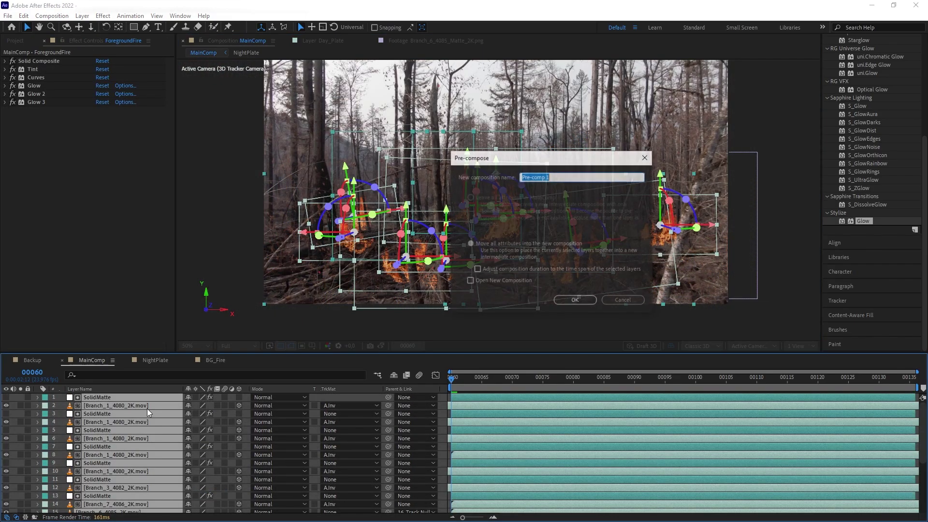
text(BackgroundFire)
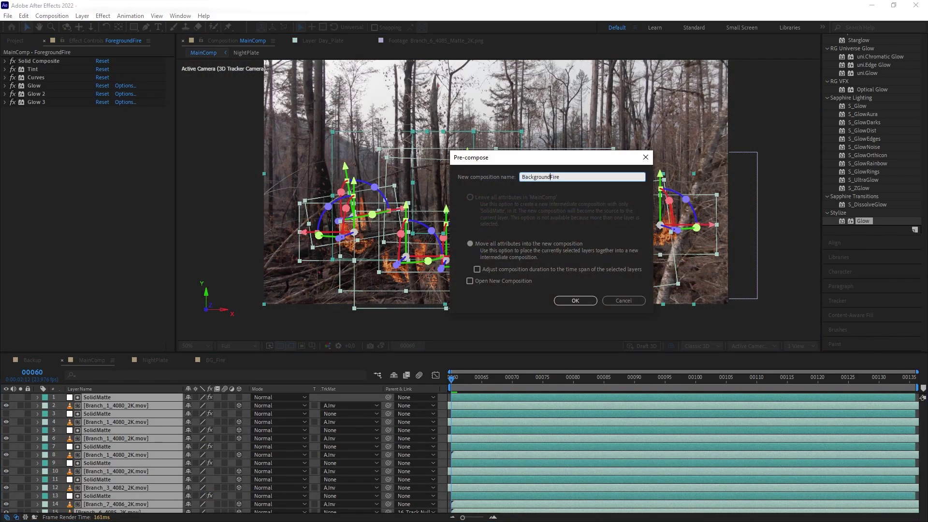
key(Return)
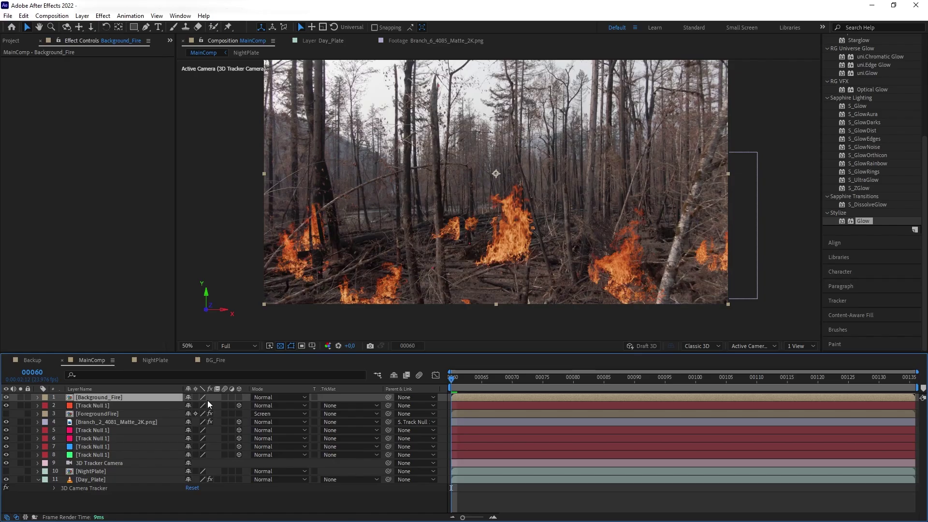
key(space)
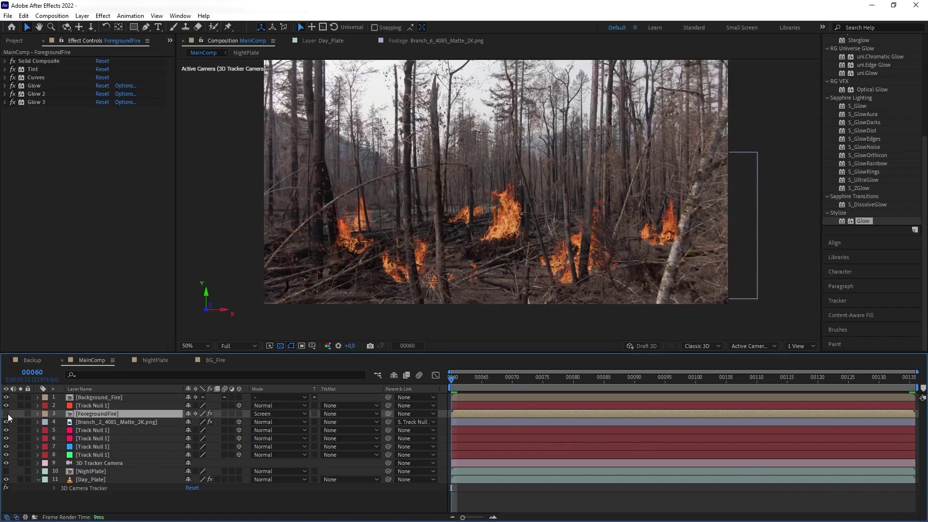
Show ForegroundFire at the top of the layer stack and copy its Tint, Curves and three Glow effects onto Background_Fire
click(7, 414)
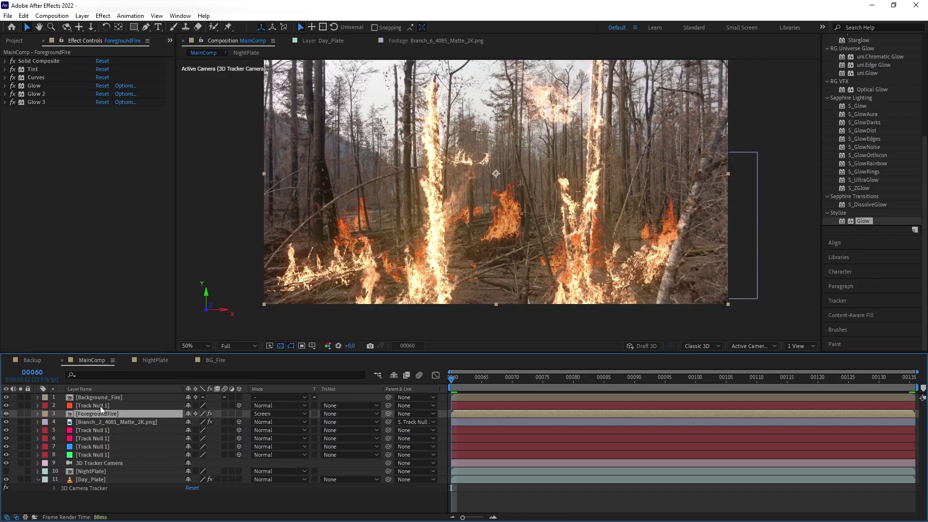
drag(100, 409, 105, 396)
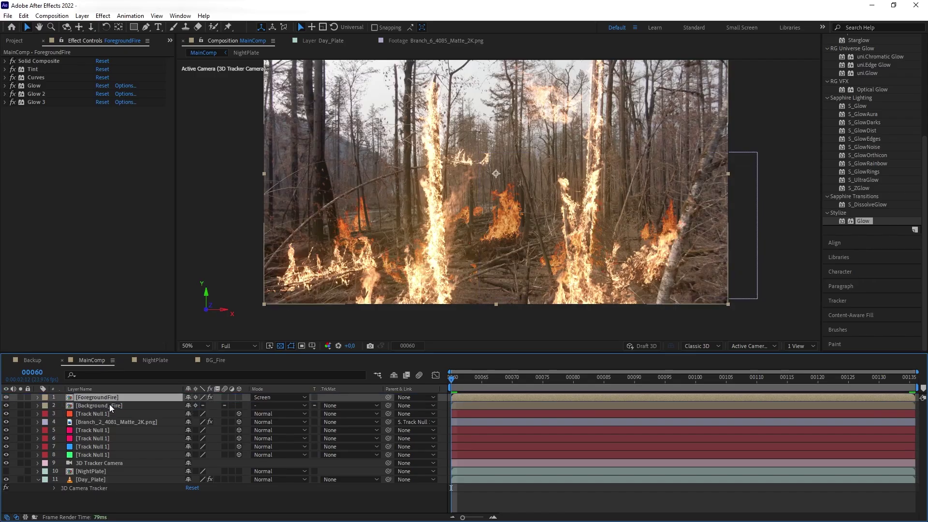
click(40, 68)
shift+click(46, 99)
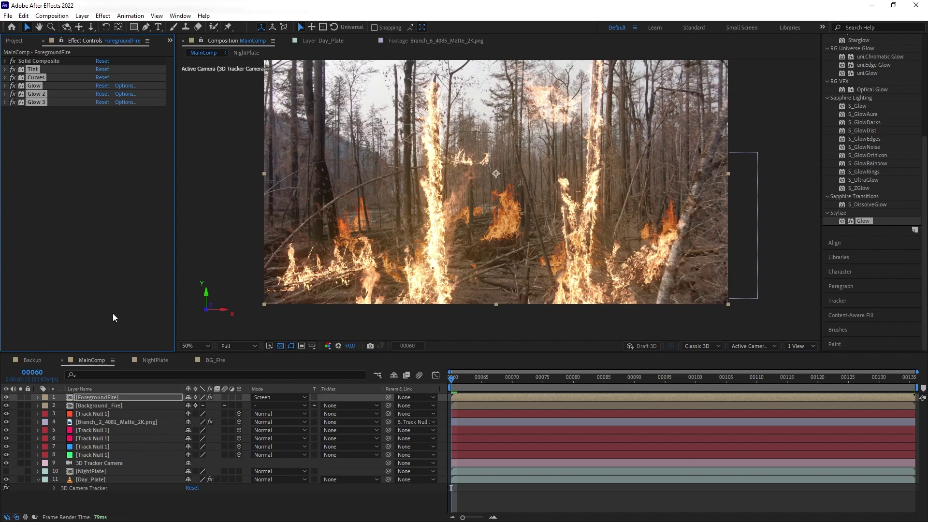
key(ctrl+c)
click(97, 406)
key(ctrl+v)
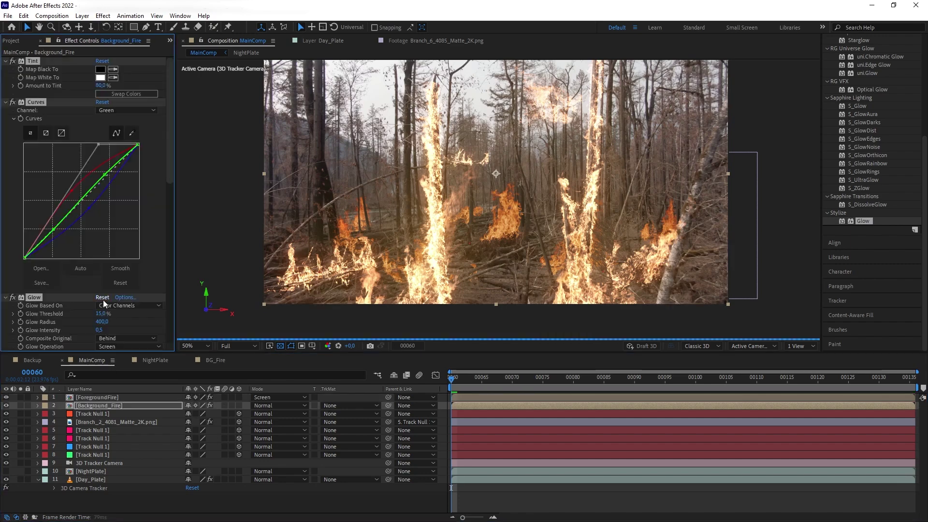
Set the Background_Fire blending mode to Screen and make the NightPlate layer visible
click(275, 407)
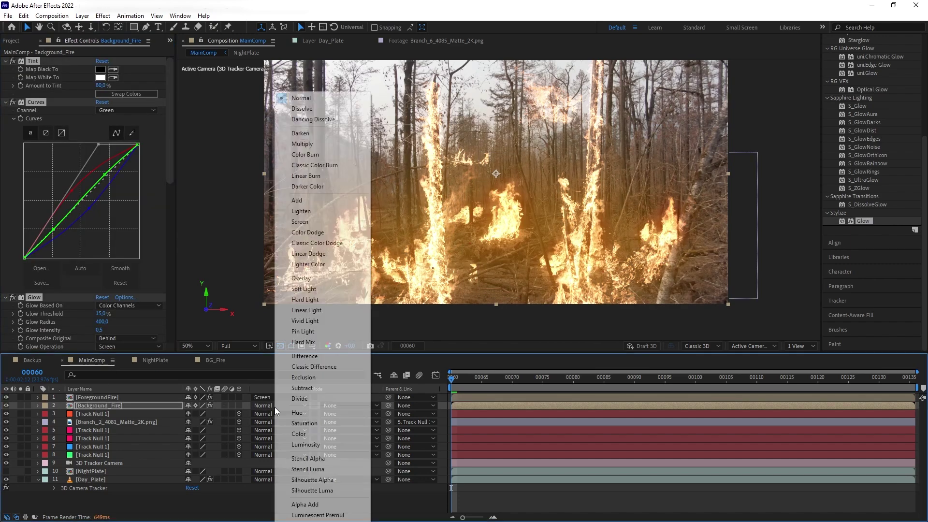
click(286, 222)
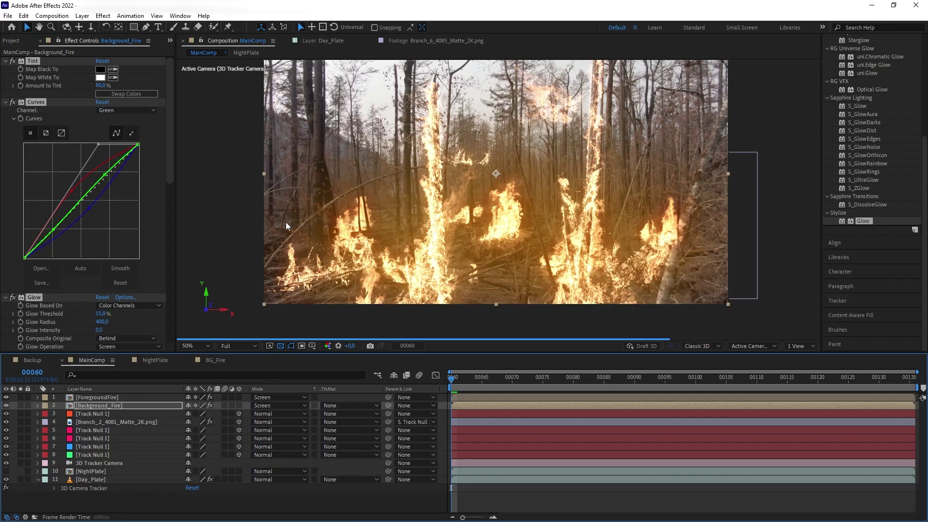
click(7, 472)
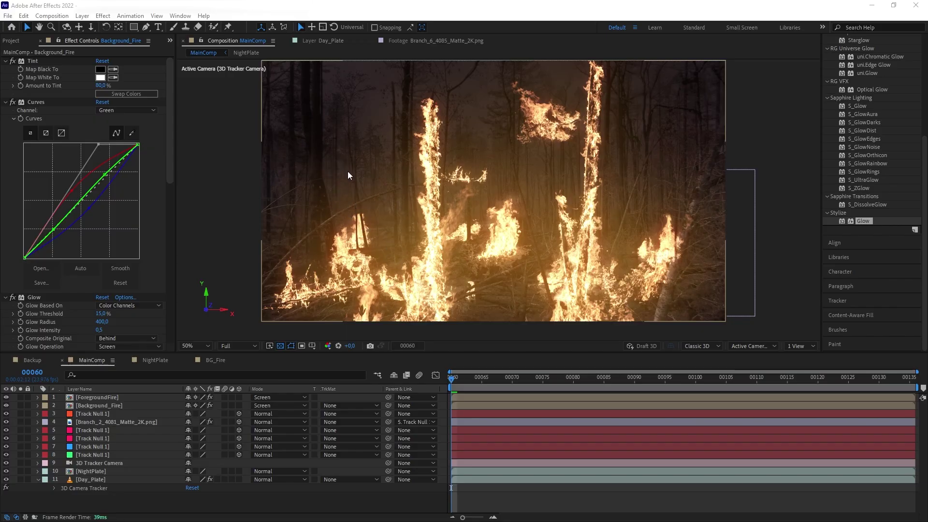
Add Tree_Trunk_Medium_2_4075_2K.mov and its matte PNG from the ForestFire folder to the top of MainComp, over the burning trunk left of centre
key(ctrl+0)
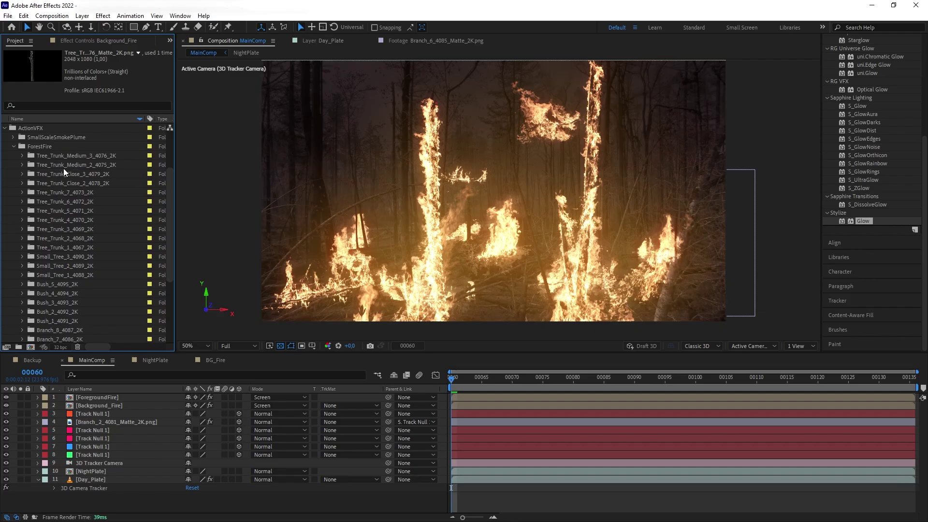
click(66, 165)
click(22, 164)
shift+click(95, 182)
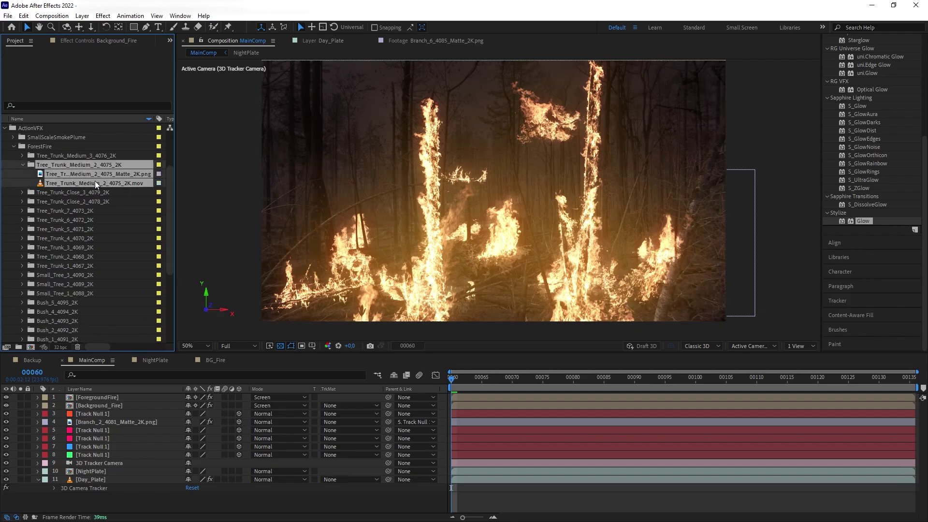
click(95, 185)
shift+click(95, 174)
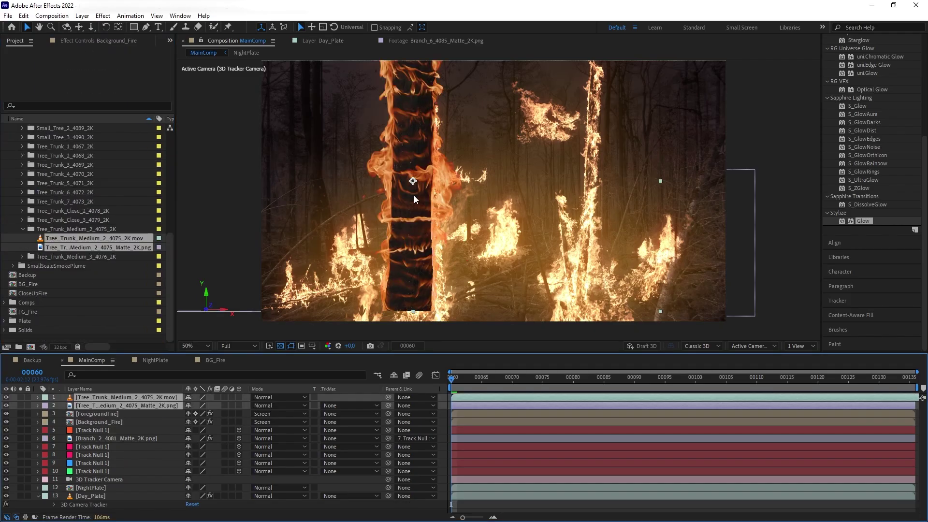
drag(415, 153, 406, 170)
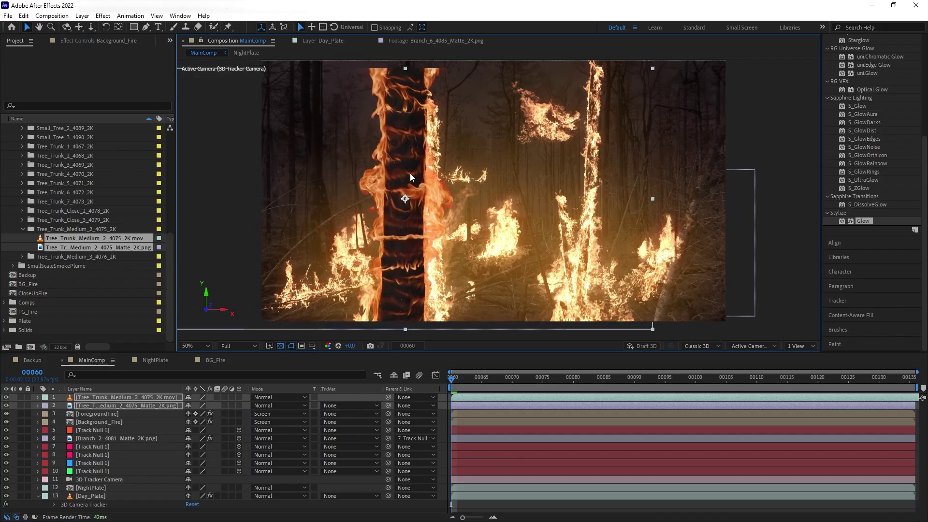
Make both Tree_Trunk_Medium_2_4075 layers 3D, scale them to 217% and place them near the left edge of the shot
scroll(410, 174, down, 2)
scroll(380, 246, up, 3)
scroll(402, 236, down, 1)
click(143, 405)
shift+click(143, 399)
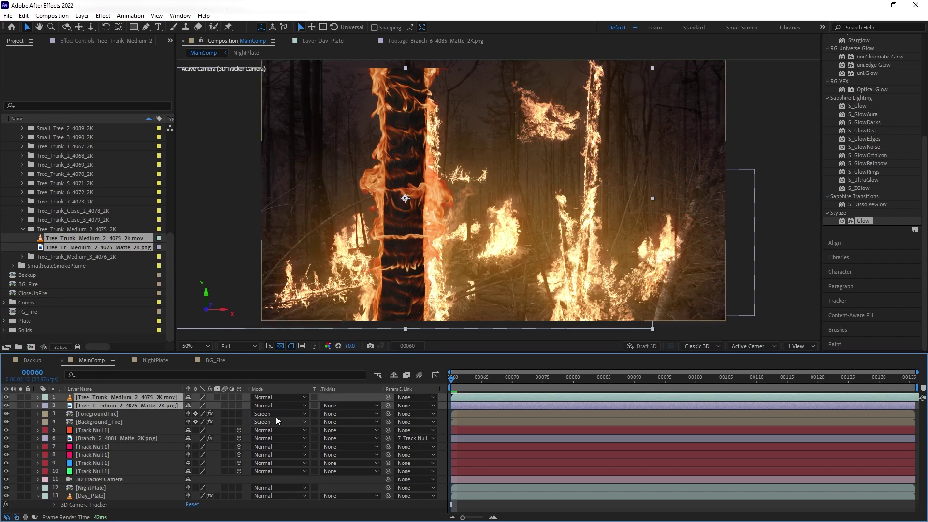
key(s)
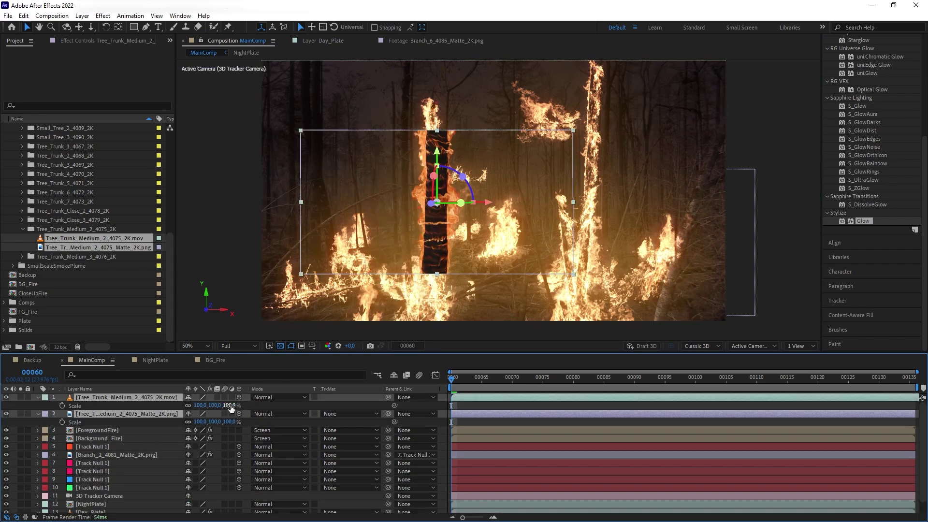
drag(231, 406, 285, 406)
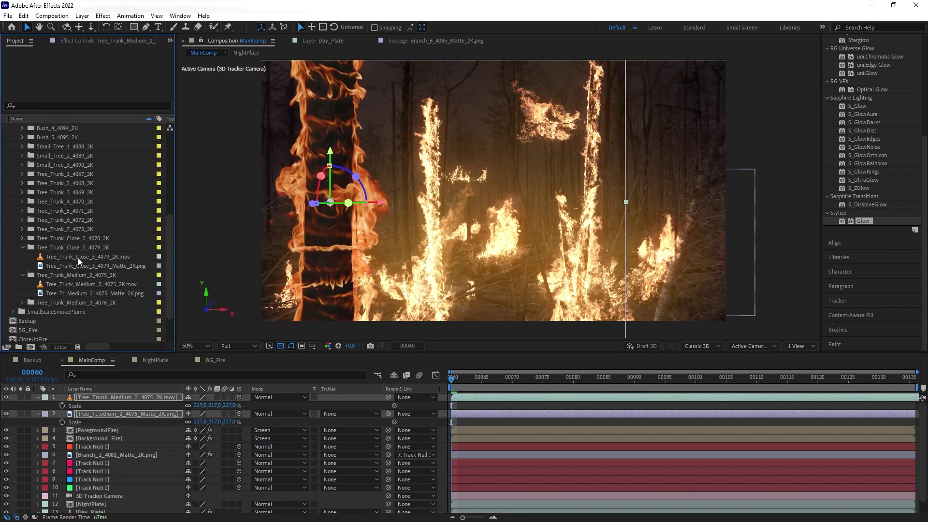
Add Tree_Trunk_Close_3_4079_2K.mov and its matte PNG to MainComp, over the burning trunk on the right side of the shot
click(77, 257)
shift+click(77, 265)
drag(63, 257, 602, 190)
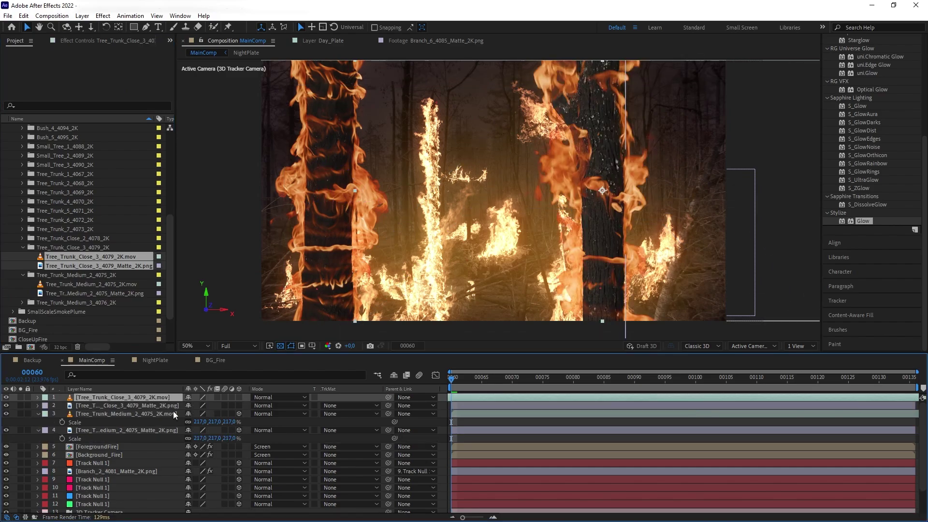
Make both Tree_Trunk_Close_3_4079 layers 3D, scale them to 195% and place them near the right edge of the shot
ctrl+click(177, 406)
click(238, 397)
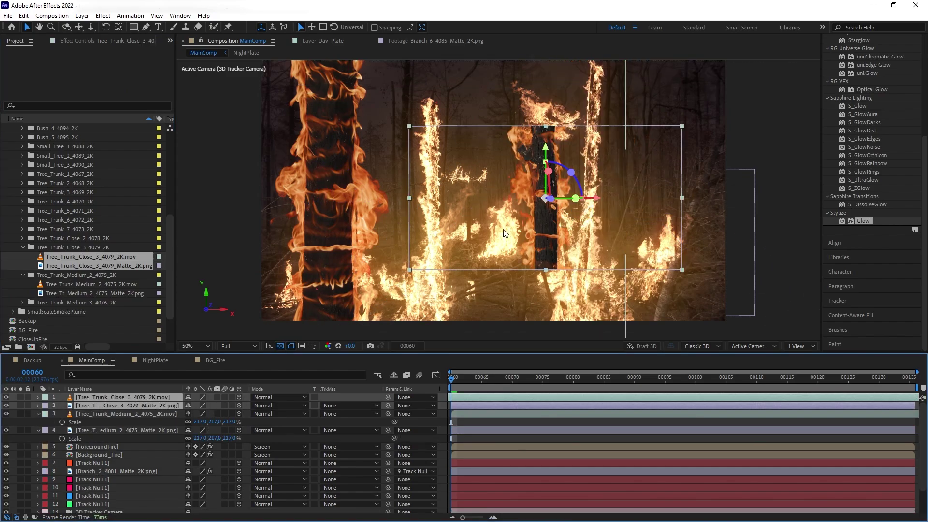
drag(565, 195, 577, 209)
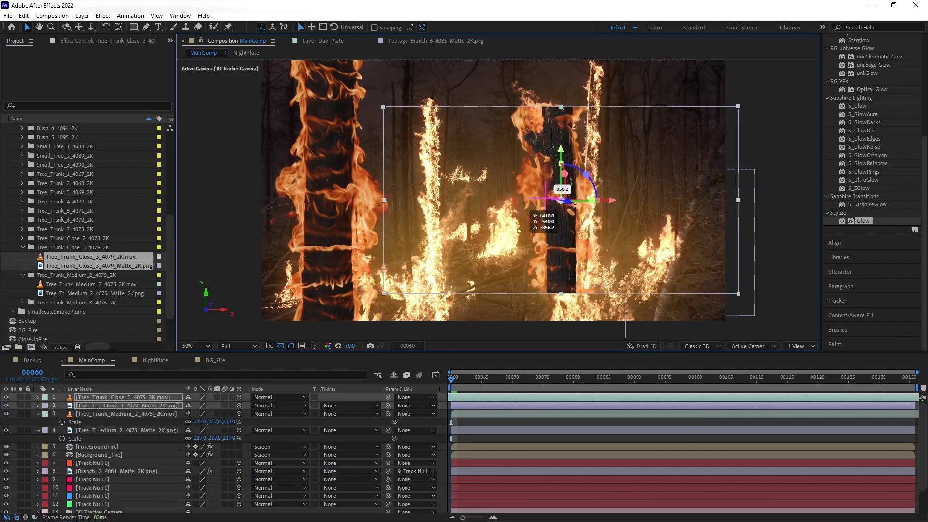
key(s)
drag(215, 405, 278, 405)
Move Tree_Trunk_Medium_2_4075_2K.mov directly below Tree_Trunk_Close_3_4079_2K.mov in the layer stack
click(112, 448)
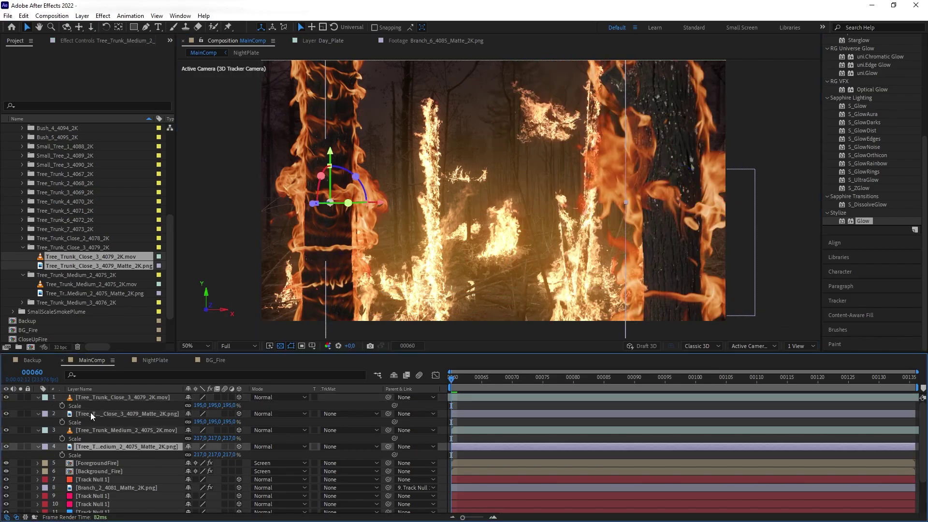
click(100, 431)
ctrl+click(101, 400)
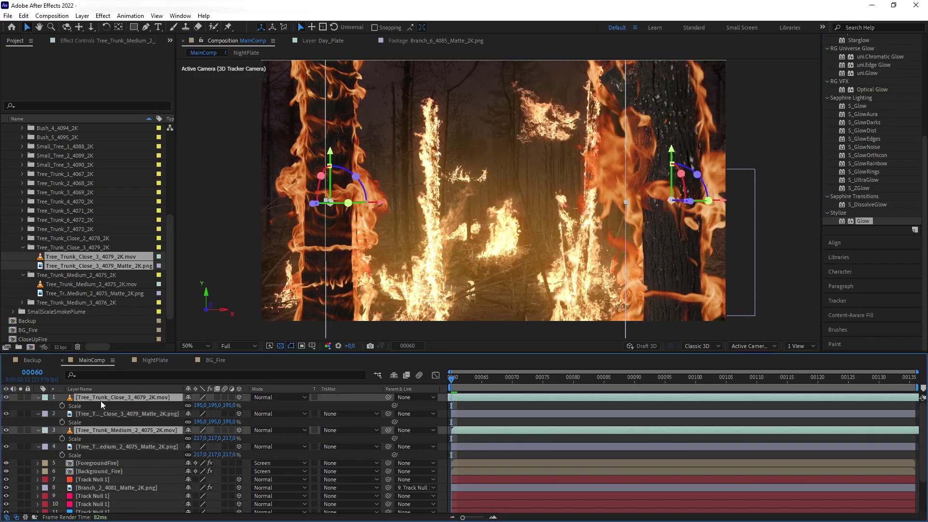
drag(98, 430, 106, 410)
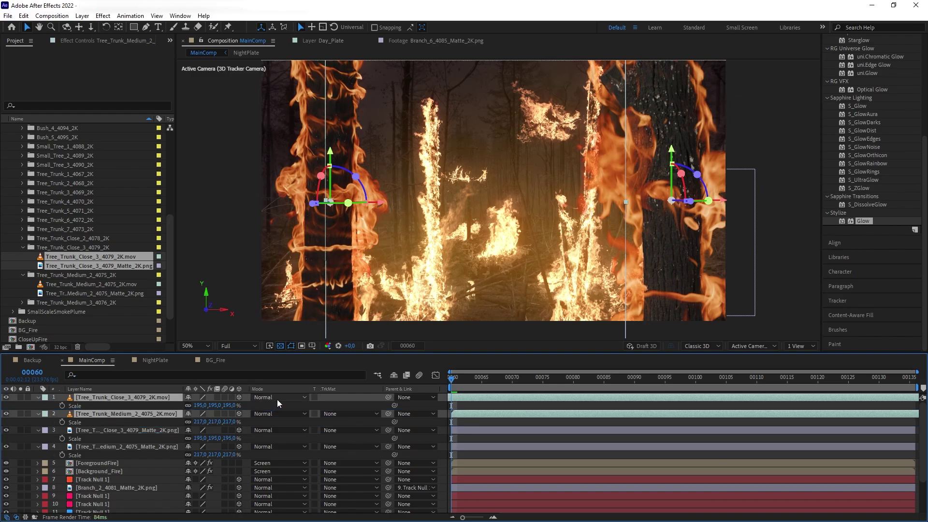
Pre-compose the two trunk fire .mov layers as Close Up Fire and turn on Collapse Transformations for it
key(ctrl+shift+c)
key(Return)
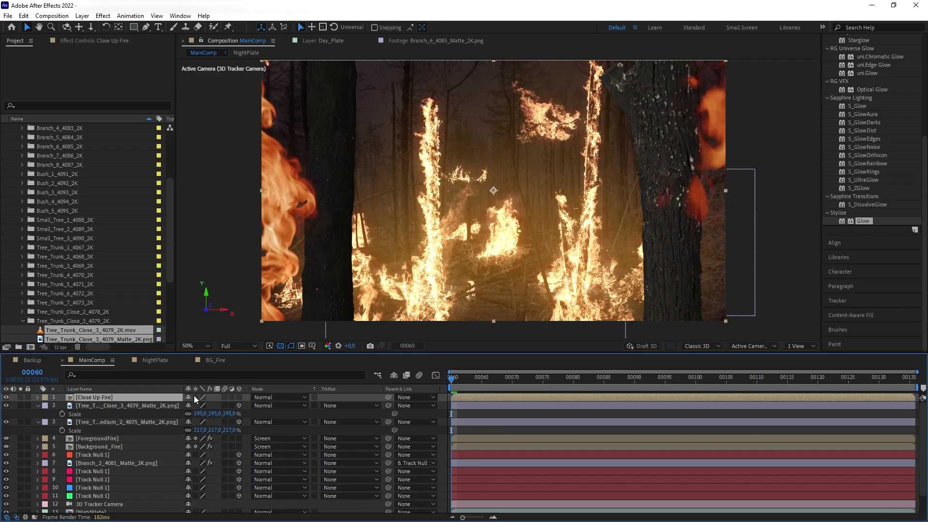
click(195, 397)
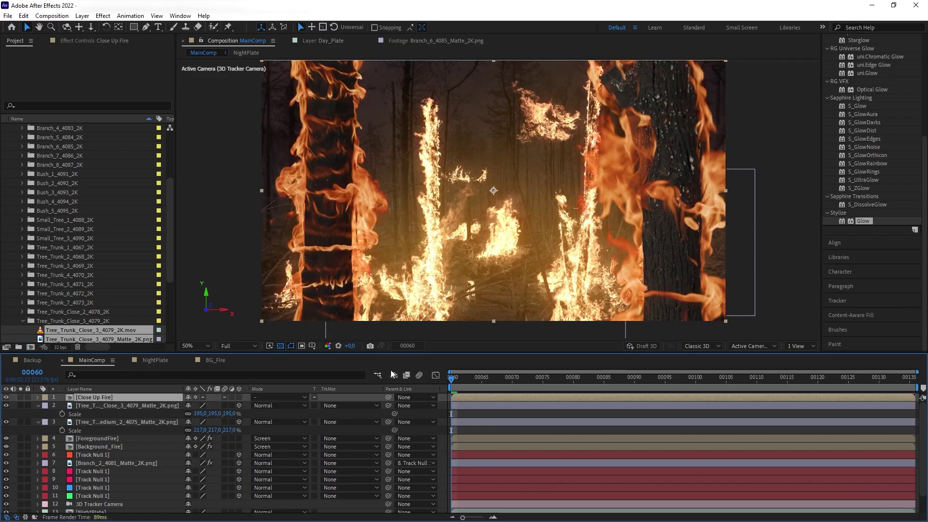
Copy the Tint, Curves and Glow effects from ForegroundFire to Close Up Fire and set its blending mode to Screen
click(124, 406)
click(112, 439)
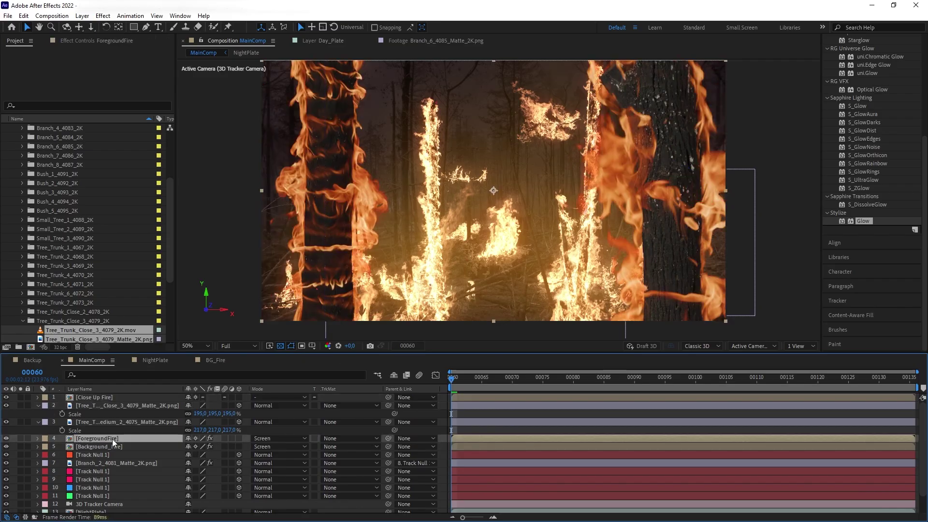
click(76, 42)
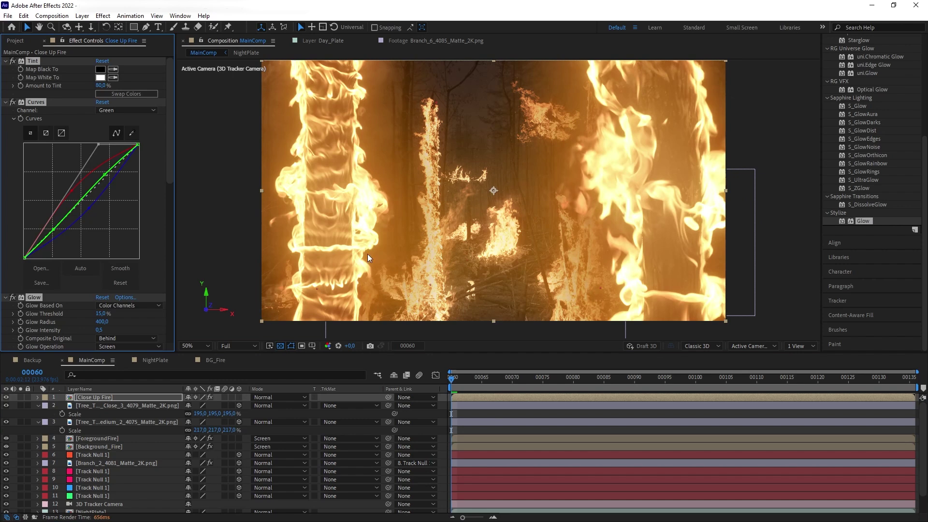
click(282, 396)
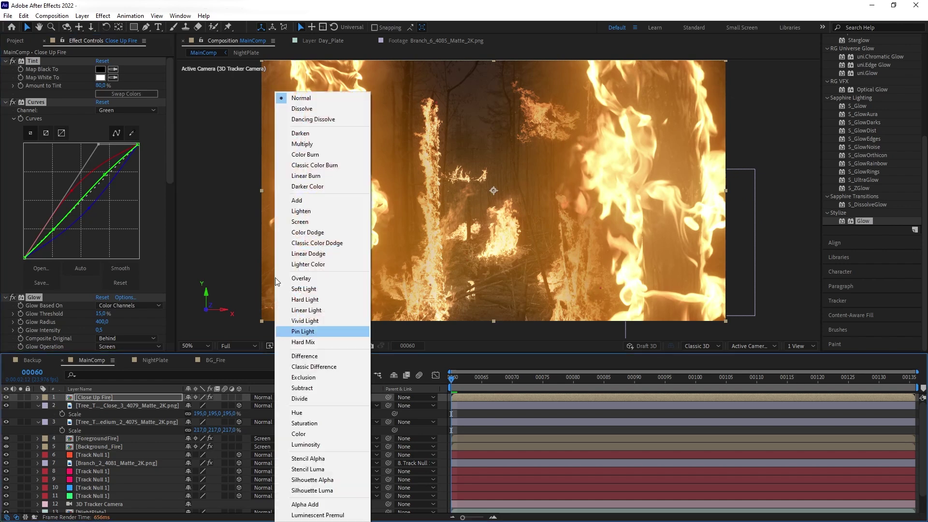
click(297, 219)
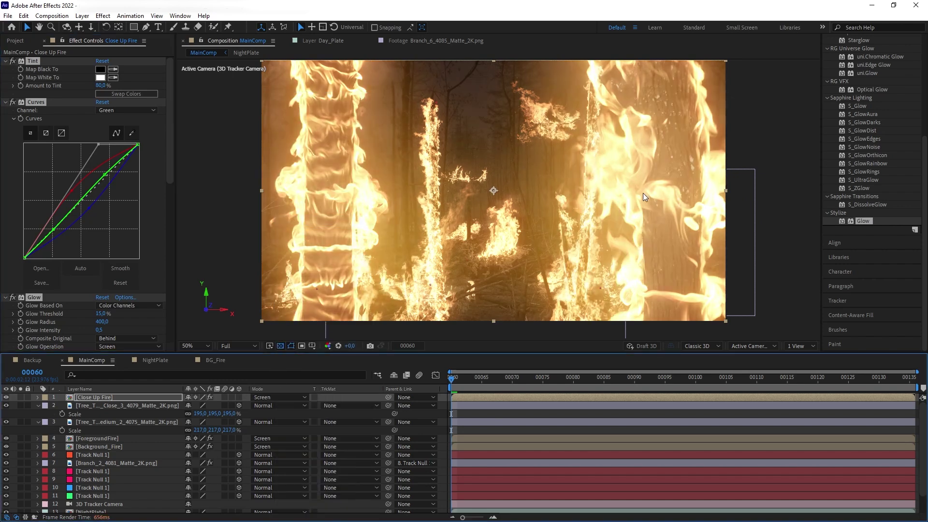
Turn off the Glow 3 and Glow 2 effects on the Close Up Fire layer
scroll(121, 240, down, 5)
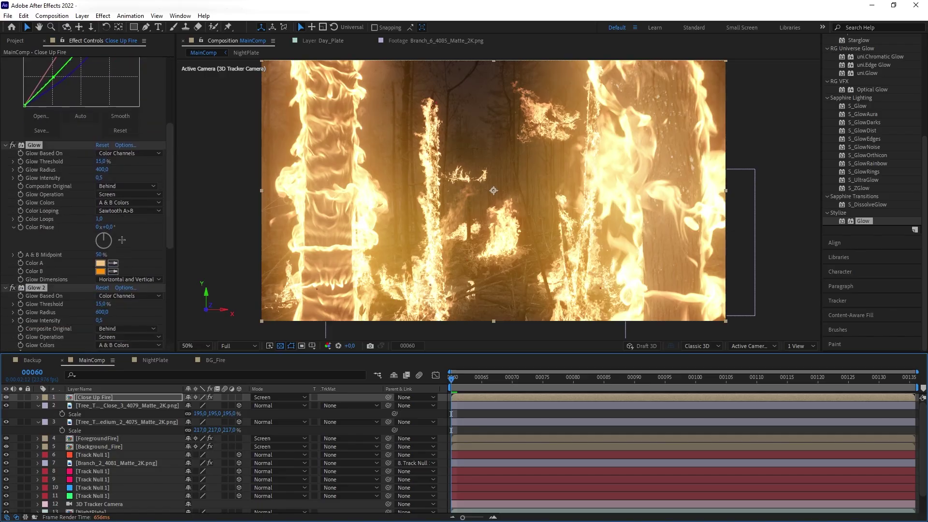
click(140, 254)
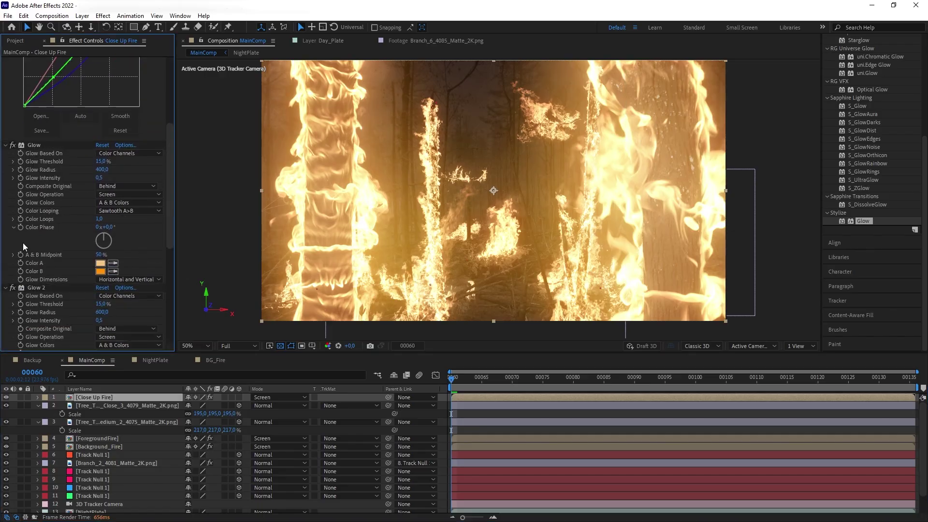
scroll(22, 286, down, 7)
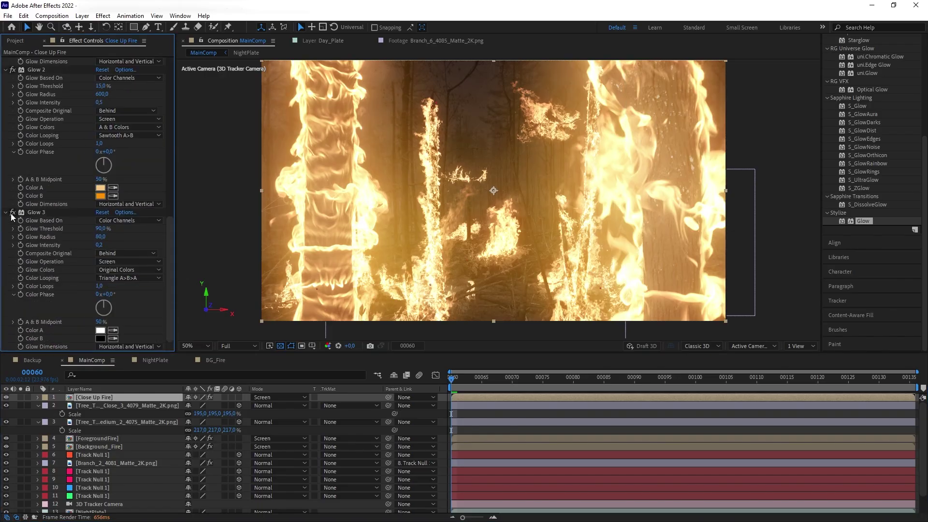
click(12, 212)
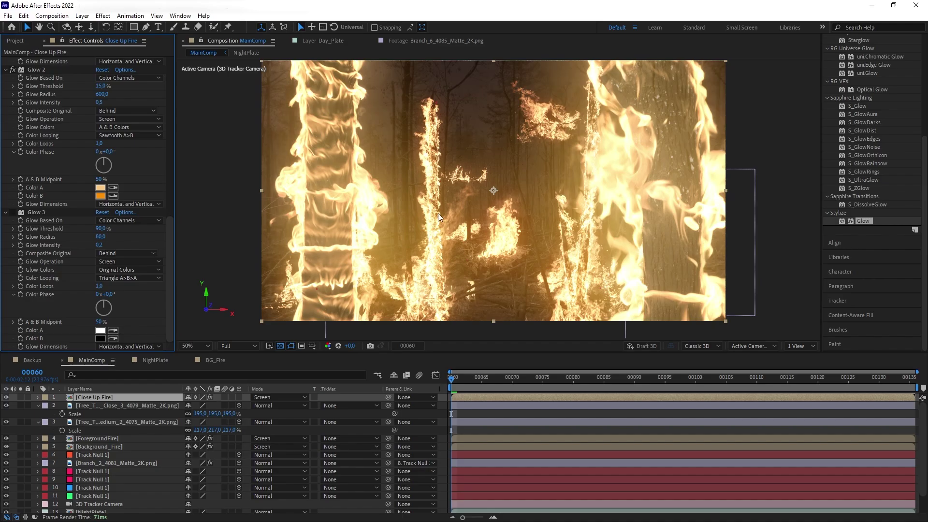
scroll(9, 140, up, 2)
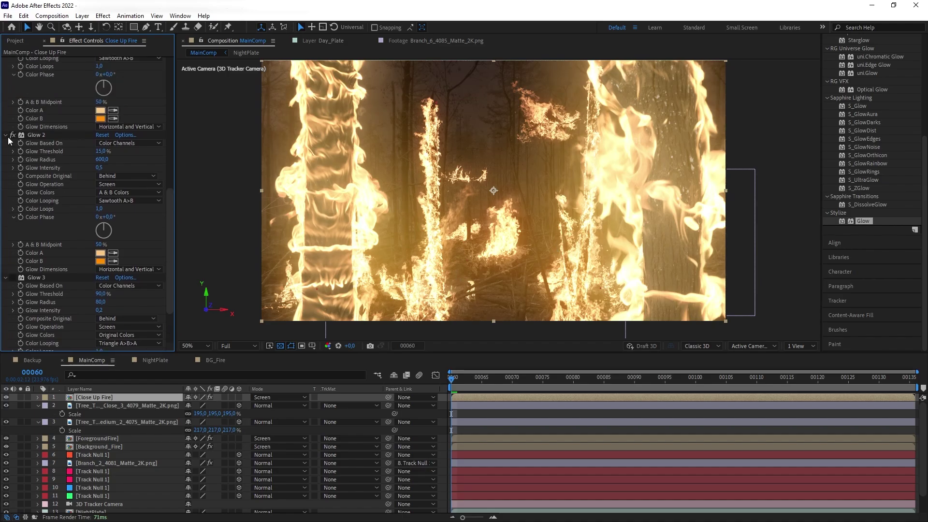
click(12, 135)
click(268, 285)
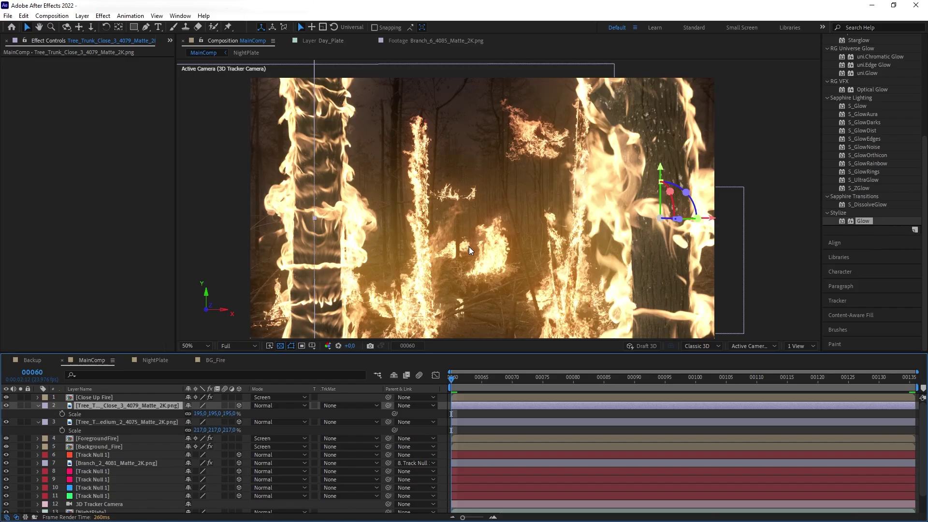
Add Lingering_Fog_2_1176_2K.mov from the AtmosphericFog_vol.2 folder to the top of MainComp with the Screen blending mode
key(ctrl+0)
click(14, 137)
mouse_move(52, 148)
mouse_down()
mouse_move(481, 181)
mouse_move(477, 215)
mouse_move(468, 214)
mouse_up()
click(264, 397)
click(301, 221)
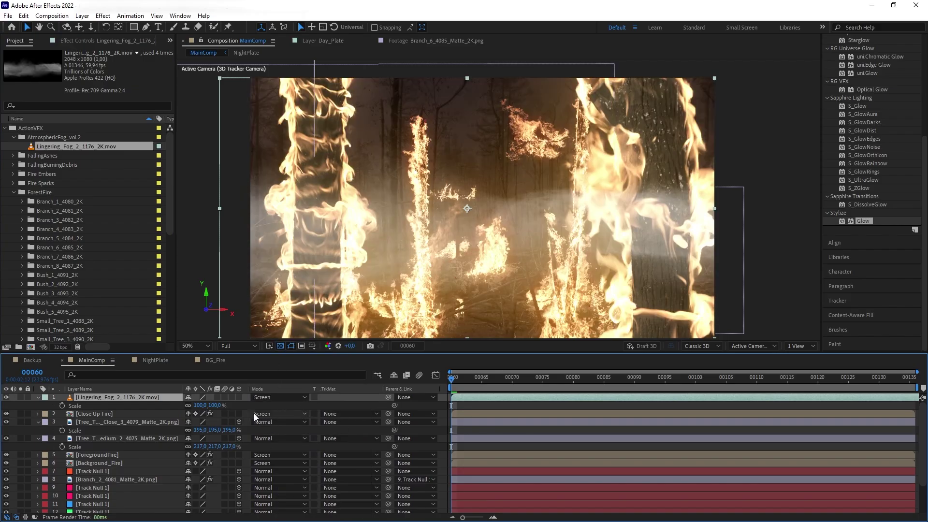
Make the Lingering_Fog layer 3D, push it back into the forest and scale it to 1163%
click(238, 397)
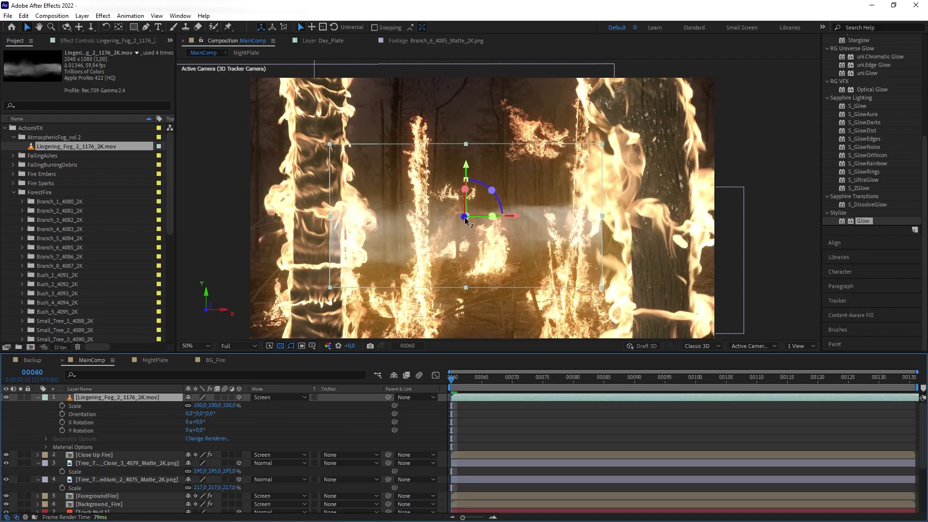
drag(465, 217, 479, 209)
key(u)
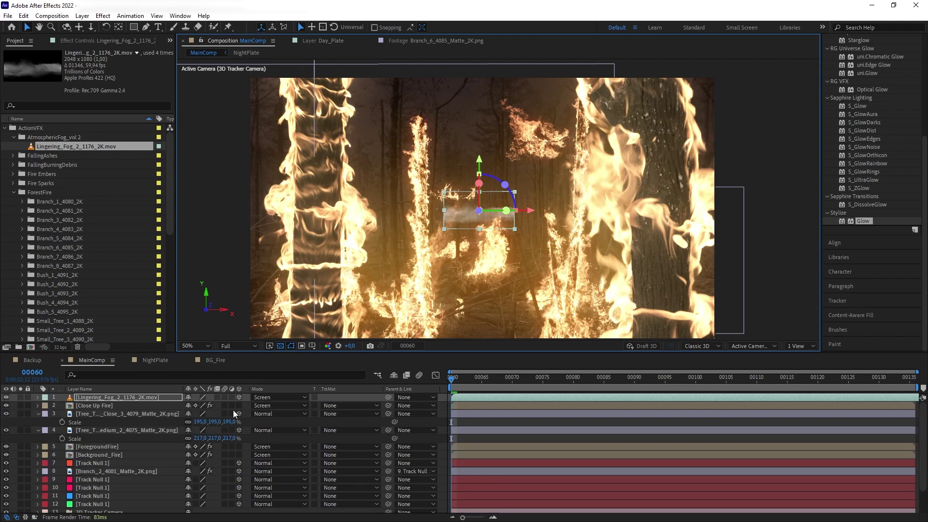
key(s)
drag(198, 406, 312, 405)
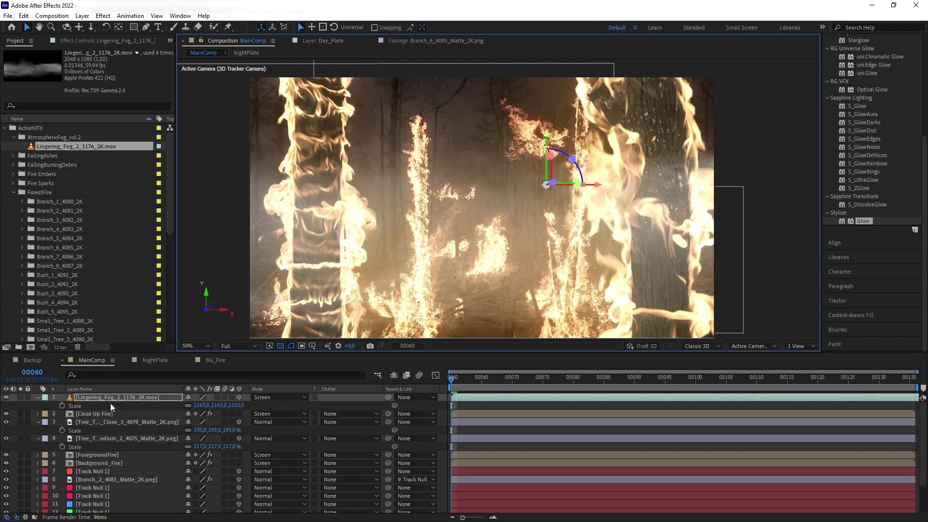
Move the Lingering_Fog layer below the two tree trunk mattes, directly above ForegroundFire
click(100, 396)
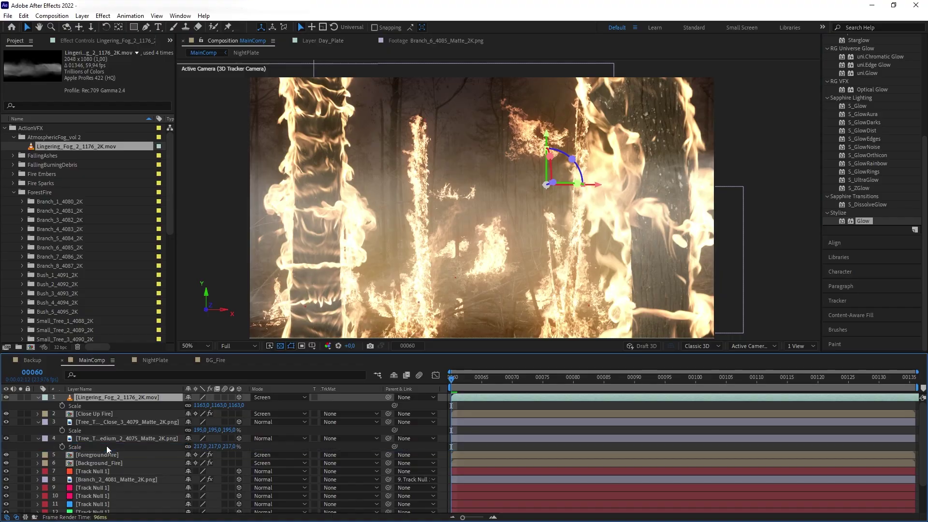
drag(106, 446, 106, 447)
drag(494, 270, 507, 263)
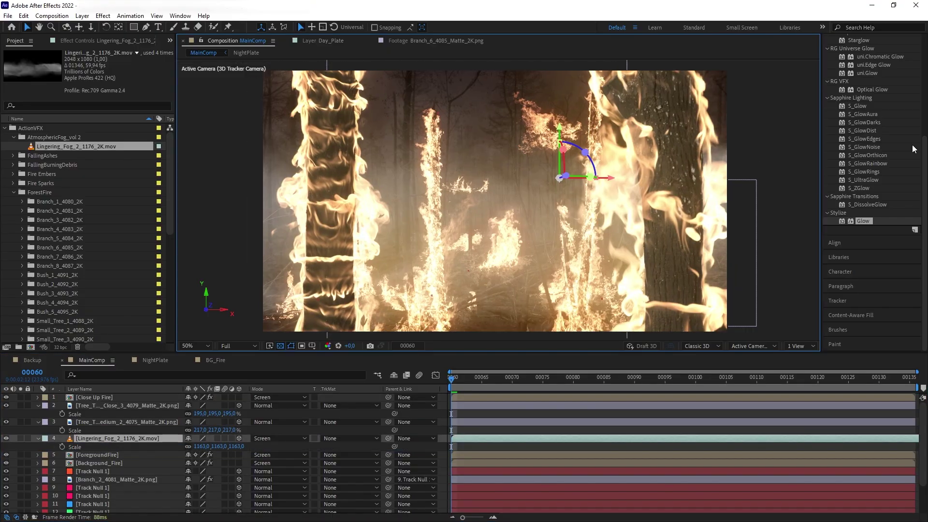
Apply a Tint effect to the Lingering_Fog layer and map white to light orange FFBD7D
scroll(914, 149, up, 5)
click(861, 96)
text(tint)
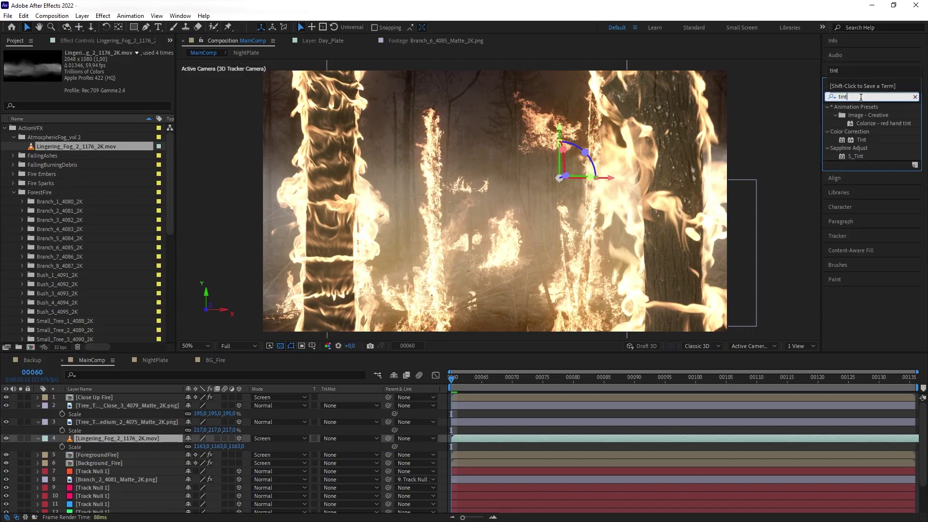
drag(861, 139, 103, 438)
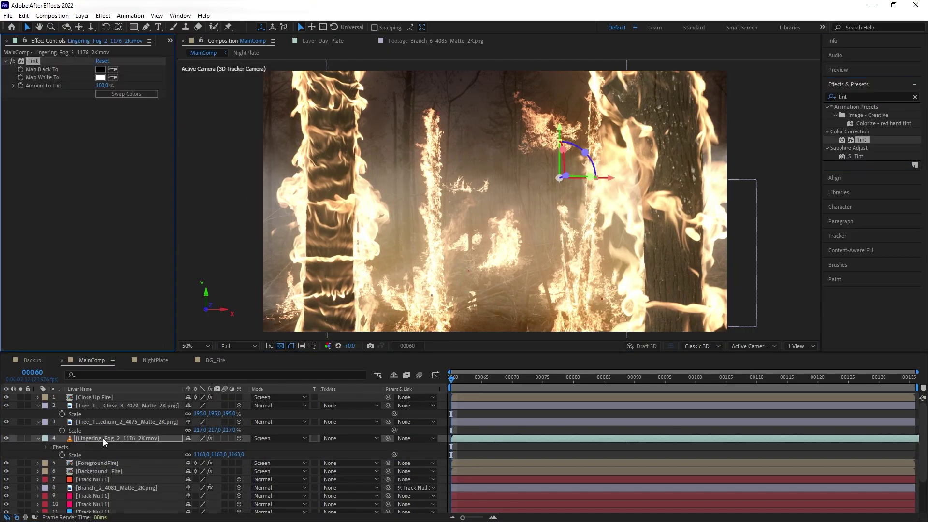
click(100, 77)
click(160, 375)
click(110, 284)
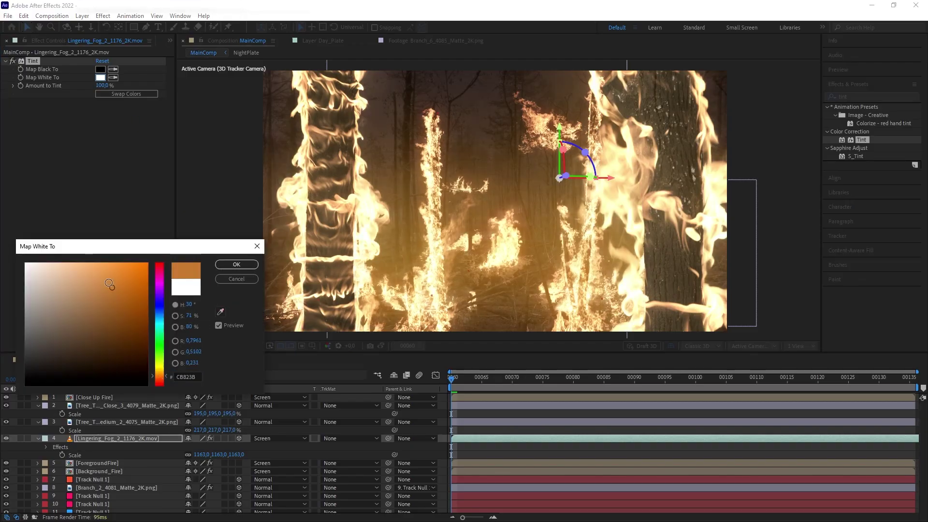
drag(109, 284, 87, 263)
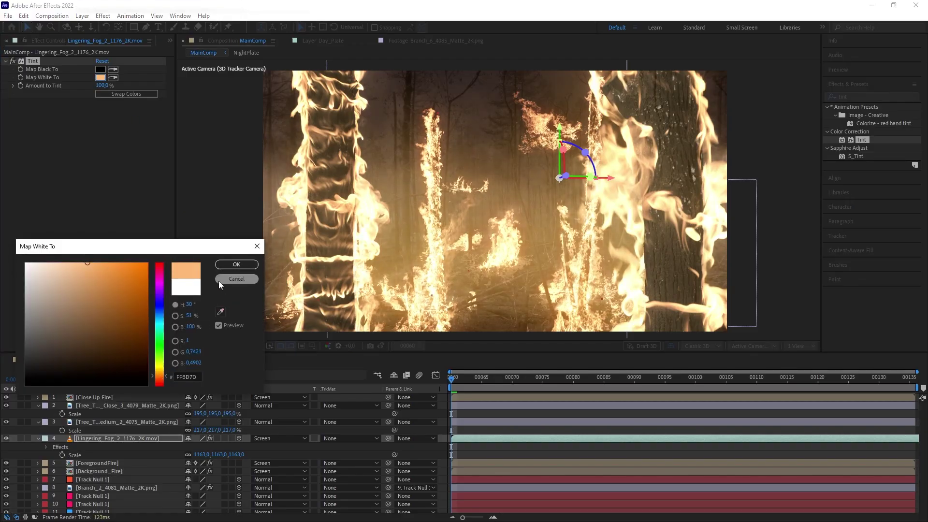
click(236, 264)
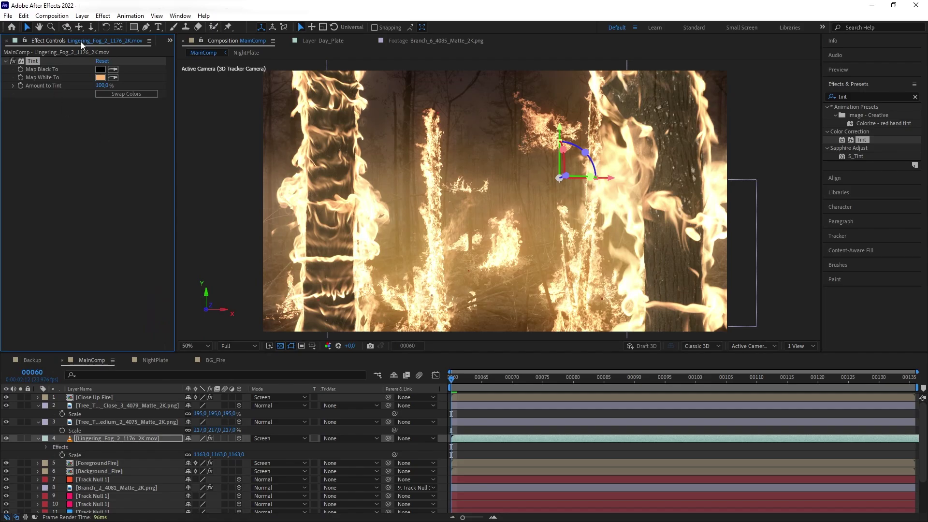
Add Small_Rising_Smoke_2_2175_2K.mov from SmallScaleSmokePlume to the top of MainComp as a 3D layer with Screen blending
click(169, 41)
click(185, 52)
scroll(87, 217, down, 8)
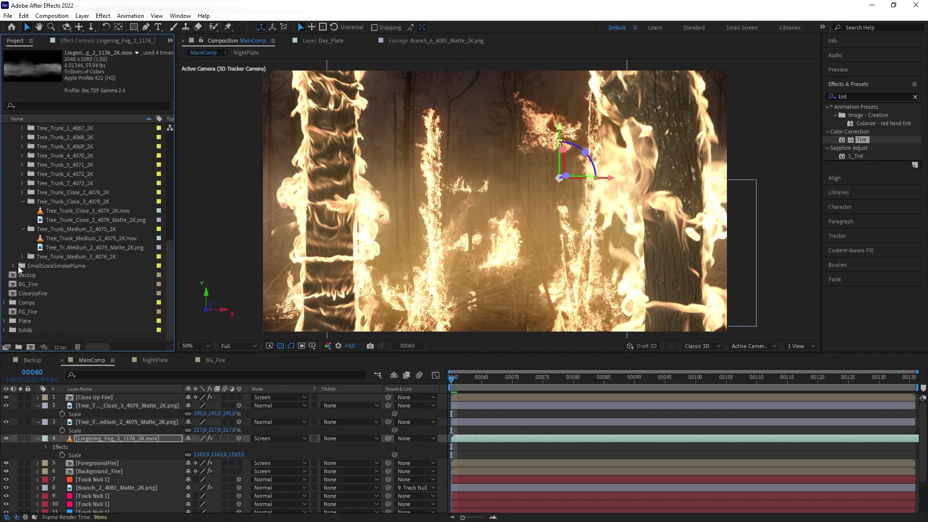
click(14, 266)
drag(56, 278, 496, 202)
click(239, 398)
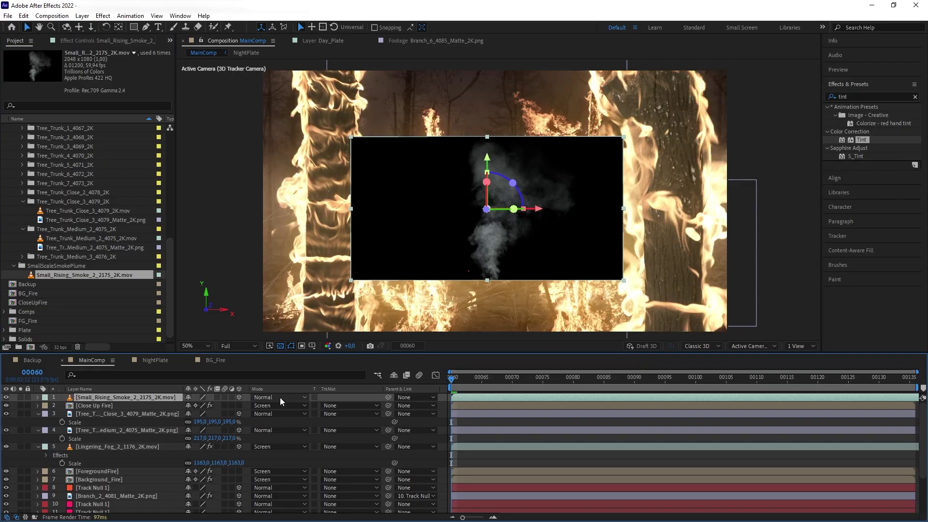
click(280, 398)
click(300, 222)
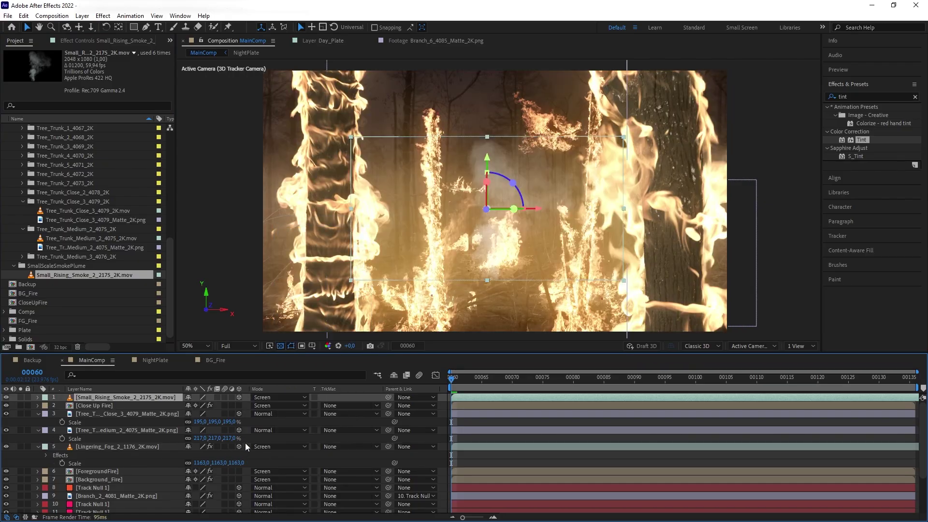
Scale the Small_Rising_Smoke layer to 325%, duplicate it and place one copy at each of the two close burning trunks
key(s)
drag(199, 405, 325, 396)
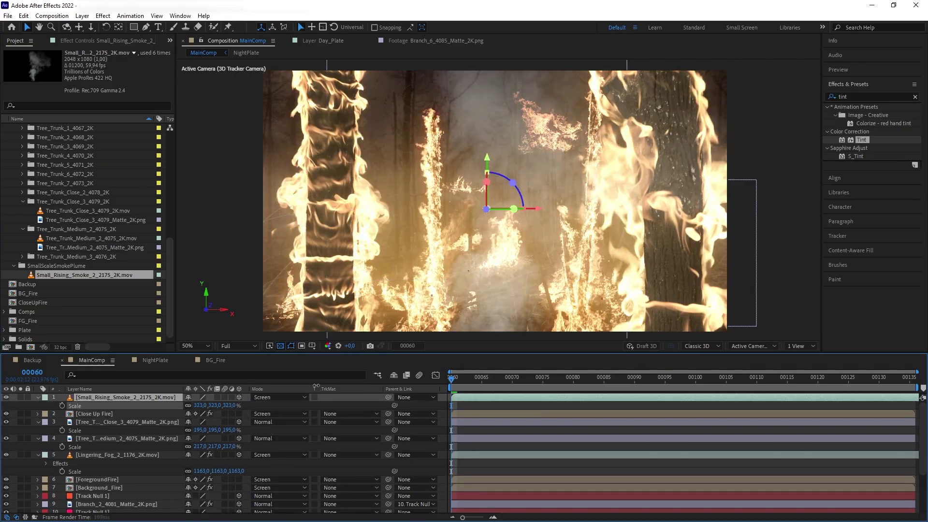
key(ctrl+d)
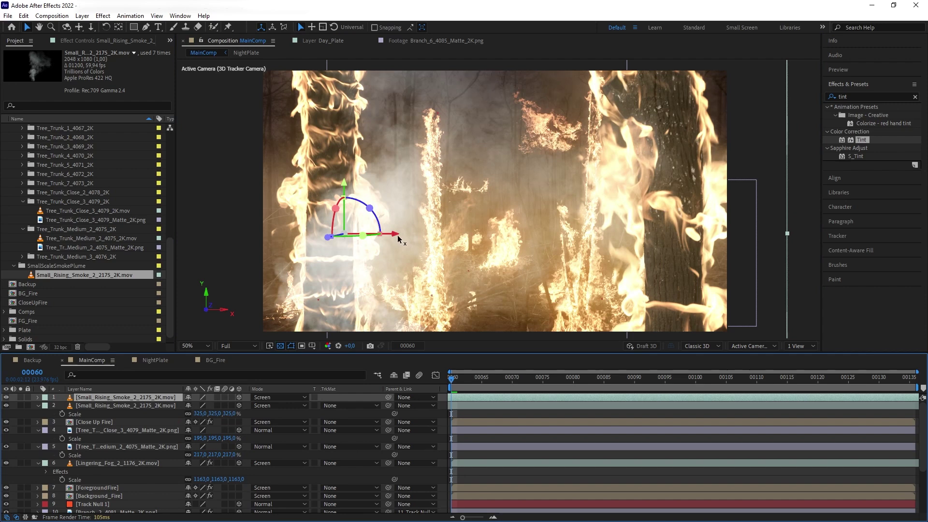
drag(398, 239, 639, 219)
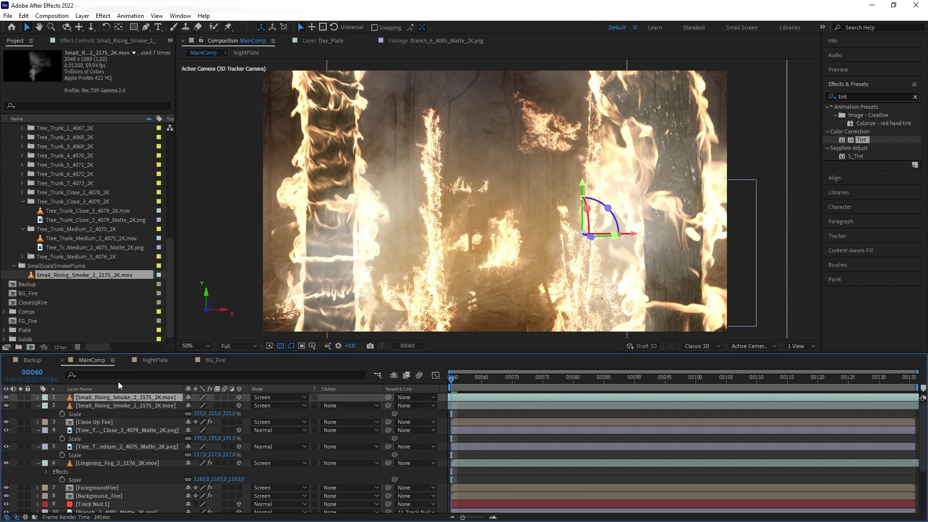
Apply a Tint effect to the topmost Small_Rising_Smoke layer and map white to orange FFAB50
click(127, 406)
drag(861, 139, 127, 397)
click(100, 77)
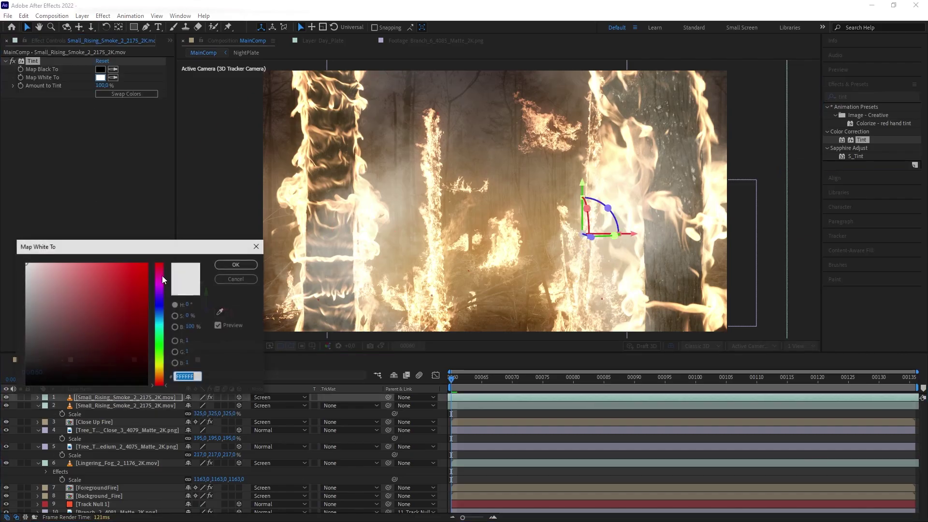
click(160, 375)
click(112, 261)
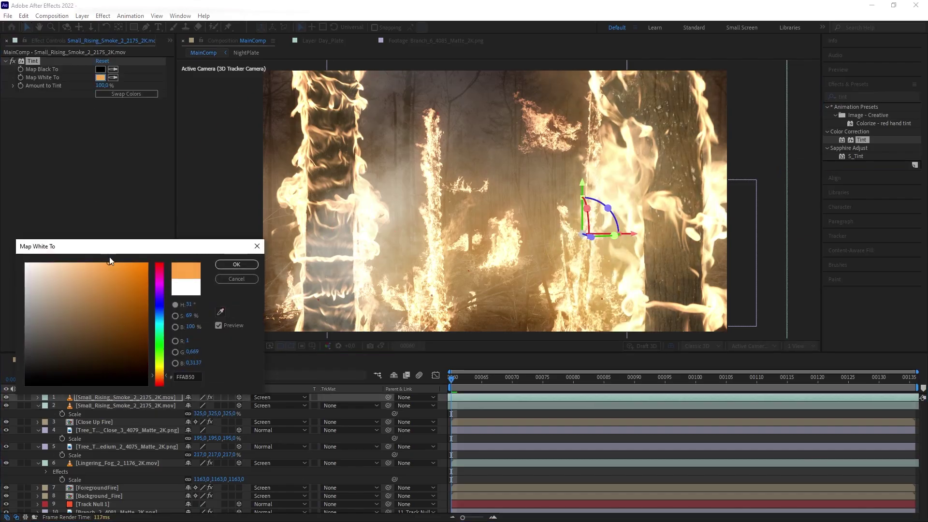
click(236, 264)
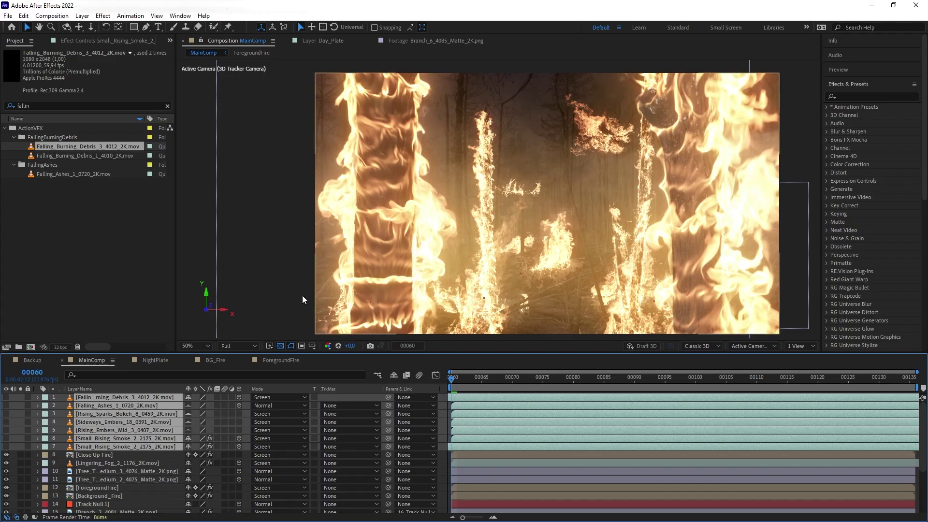
Make the Falling_Burning_Debris_3_4012_2K.mov layer visible in MainComp
click(118, 454)
click(115, 397)
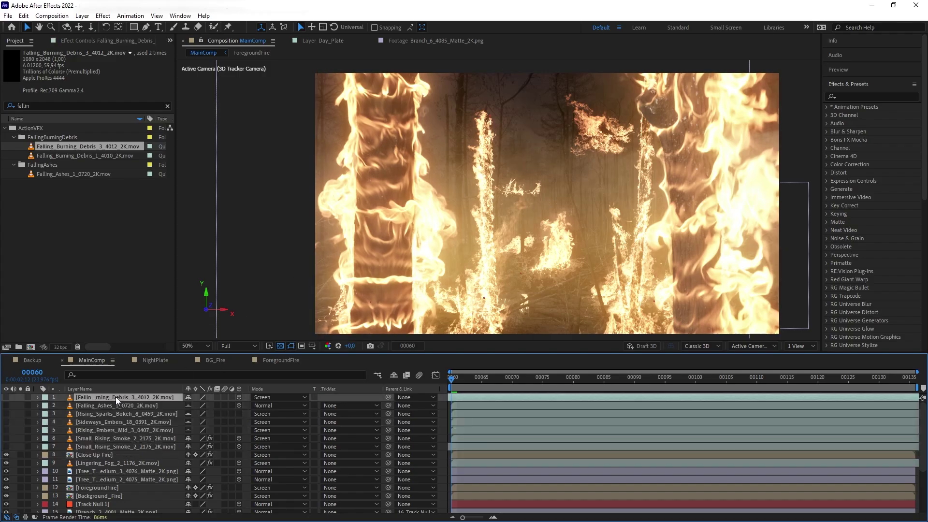
click(6, 397)
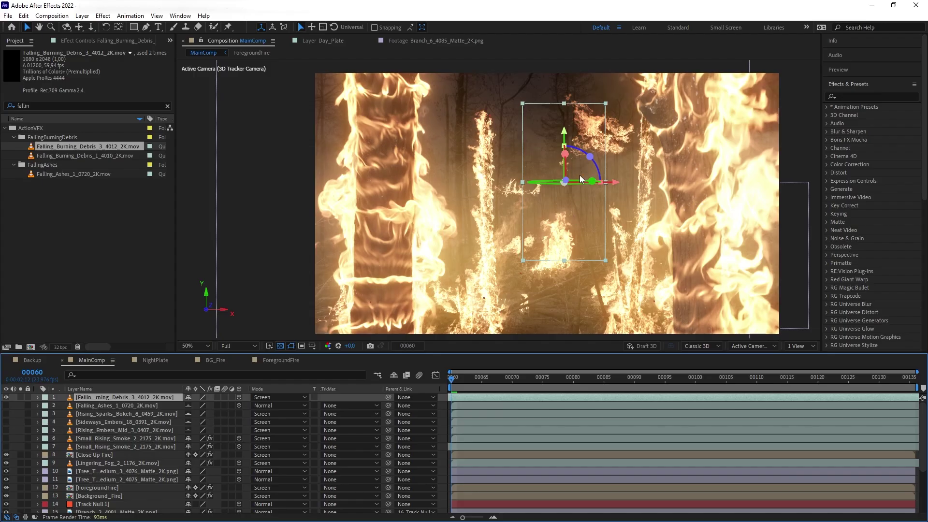
click(509, 422)
click(508, 400)
Make the Falling_Ashes, Rising_Sparks_Bokeh, Sideways_Embers, Rising_Embers_Mid and both Small_Rising_Smoke layers visible
click(102, 407)
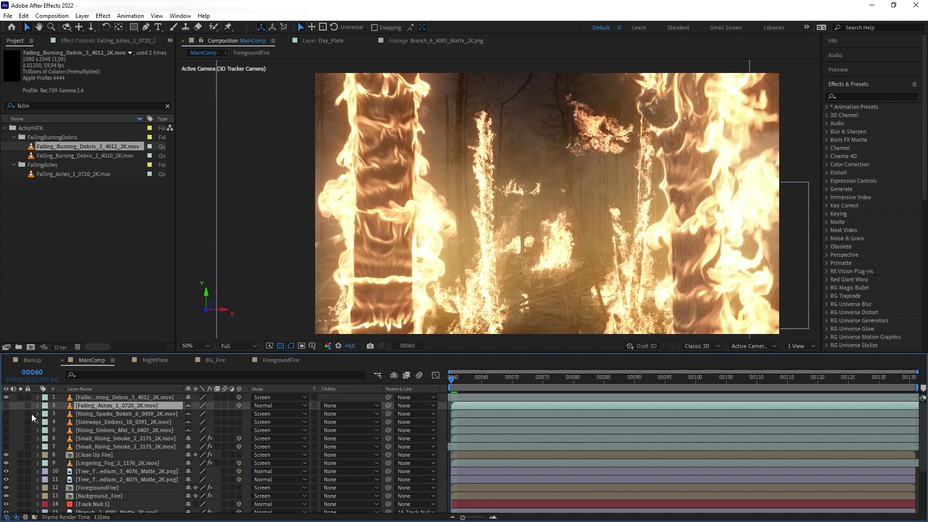
click(7, 406)
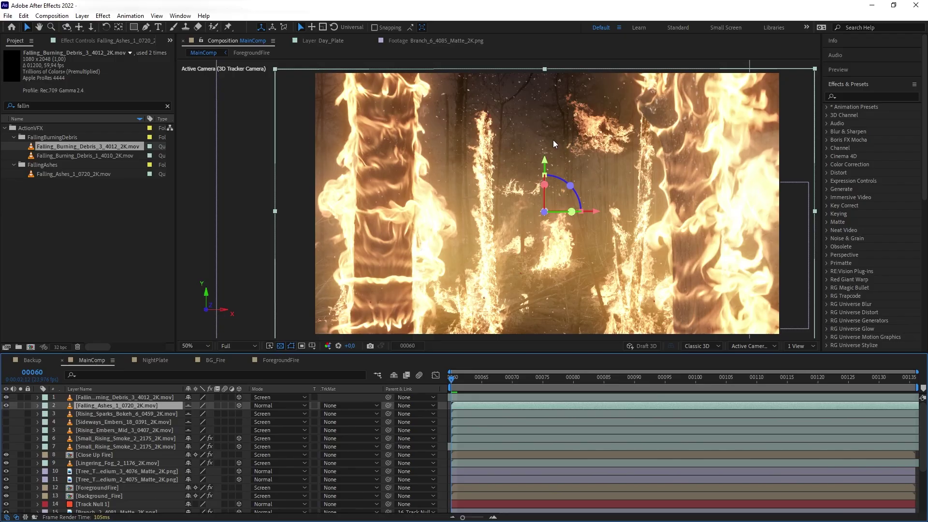
click(90, 414)
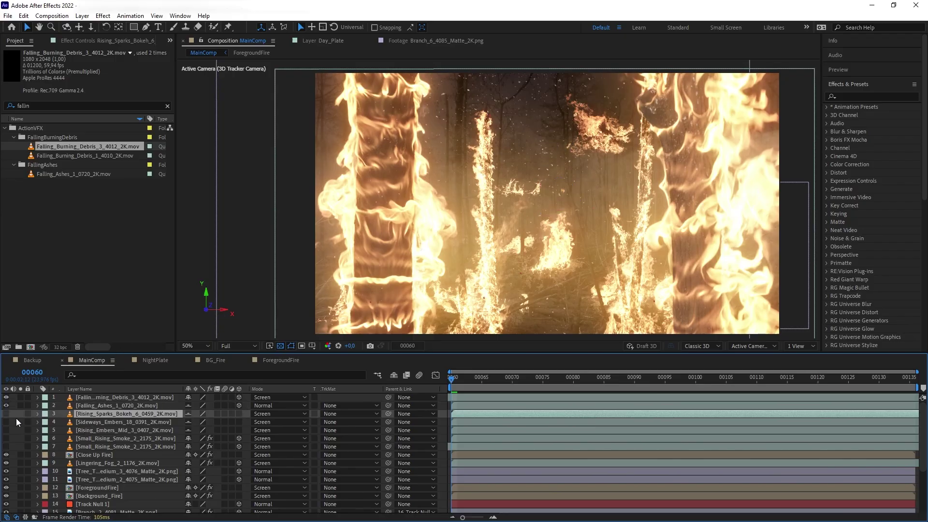
drag(5, 415, 7, 449)
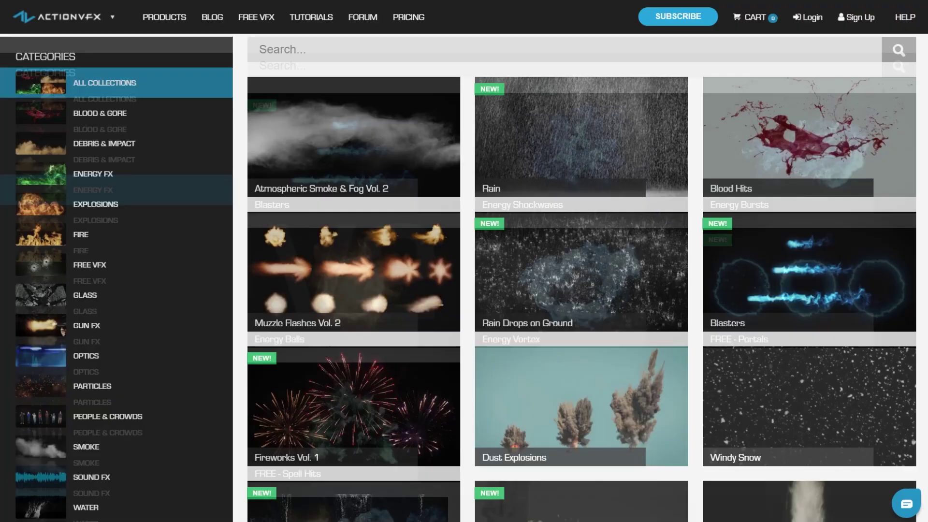
scroll(581, 278, down, 1)
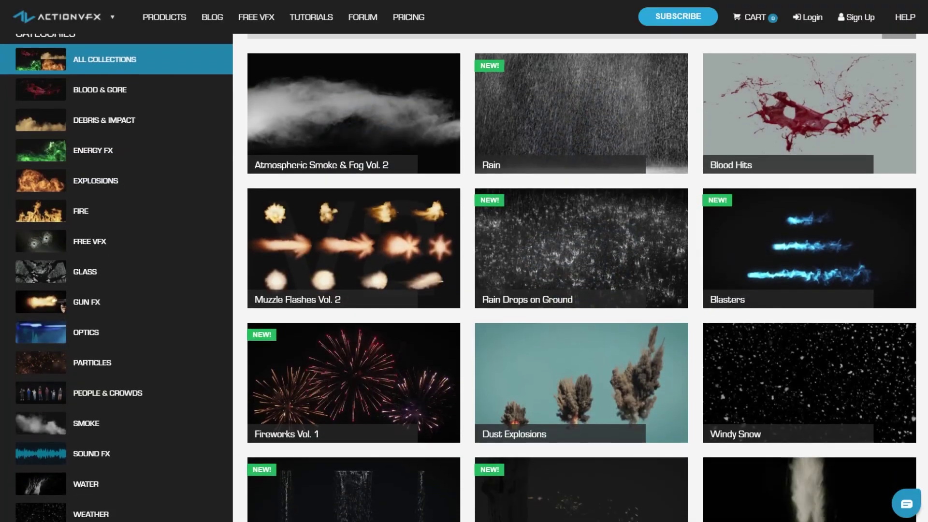
scroll(581, 278, down, 1)
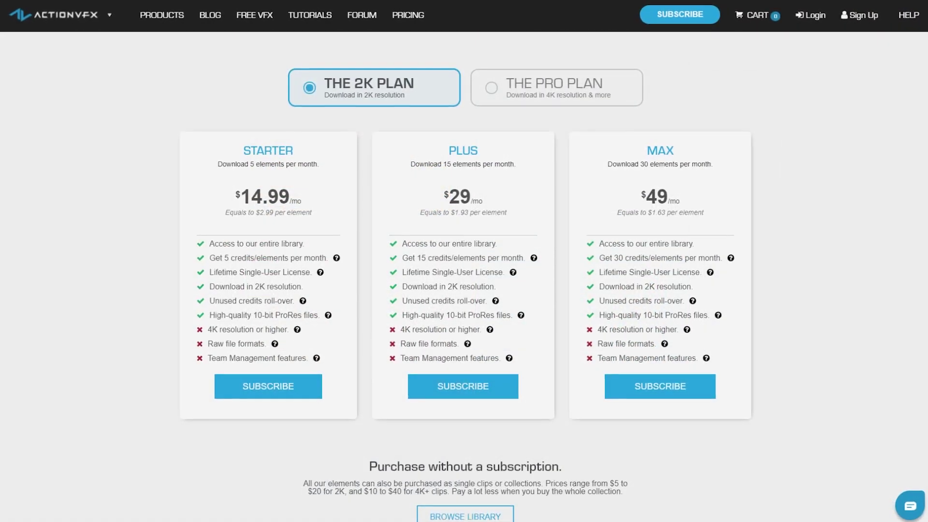